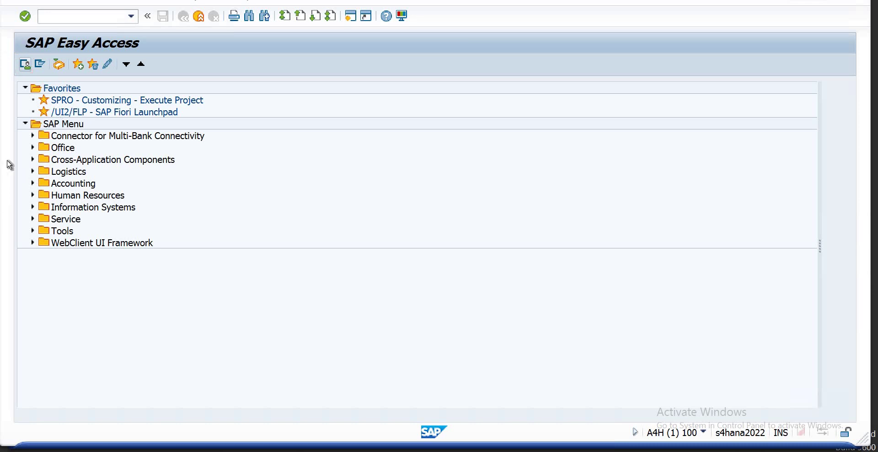
- Open the ME31K Create Contract transaction from Materials Management purchasing's outline agreements and maximize the window
{"action": "left_click", "coordinate": [33, 172]}
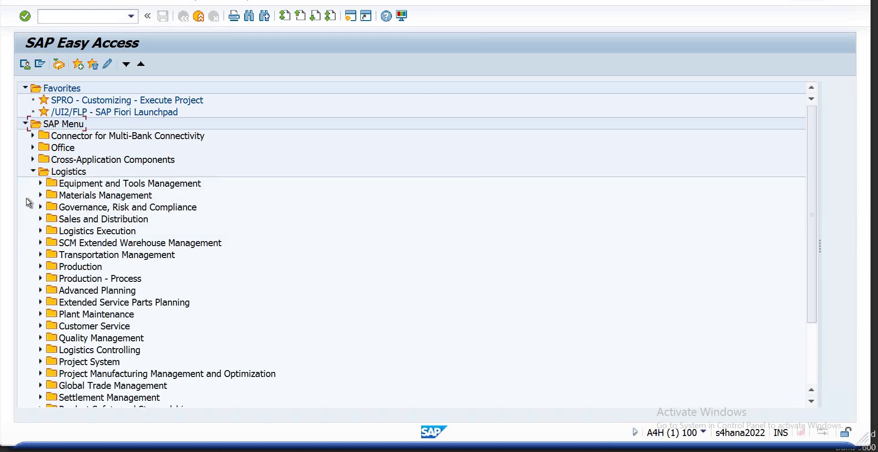
{"action": "left_click", "coordinate": [32, 172]}
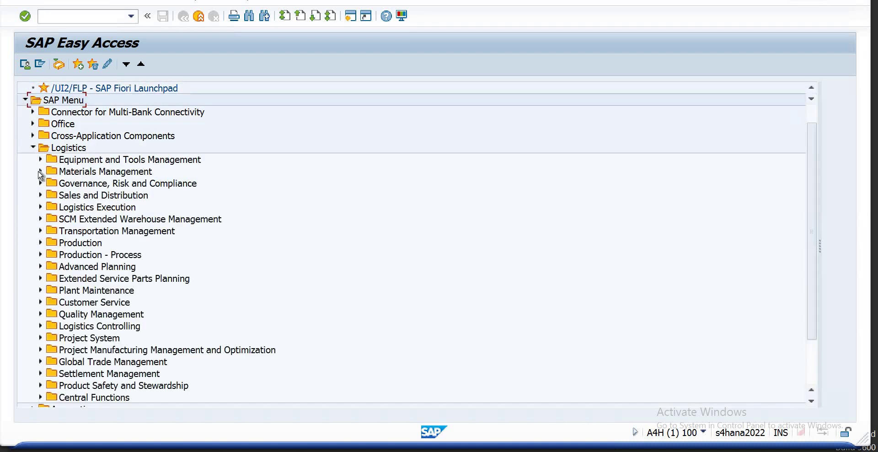
{"action": "left_click", "coordinate": [41, 171]}
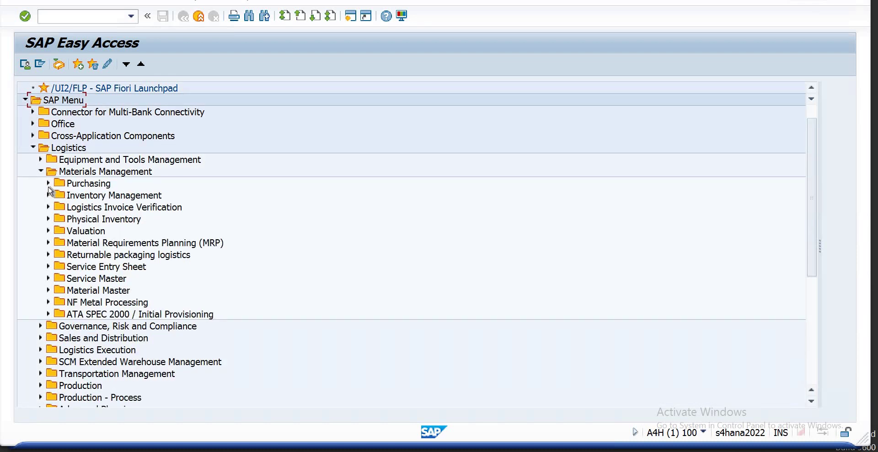
{"action": "left_click", "coordinate": [48, 182]}
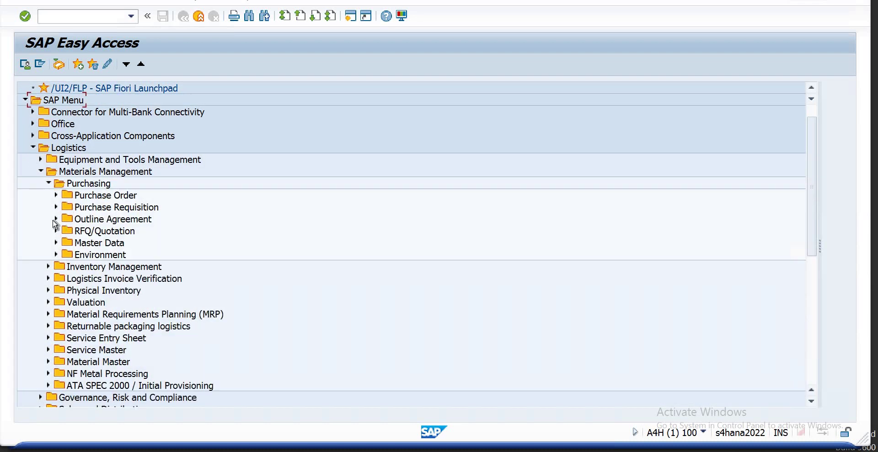
{"action": "left_click", "coordinate": [56, 219]}
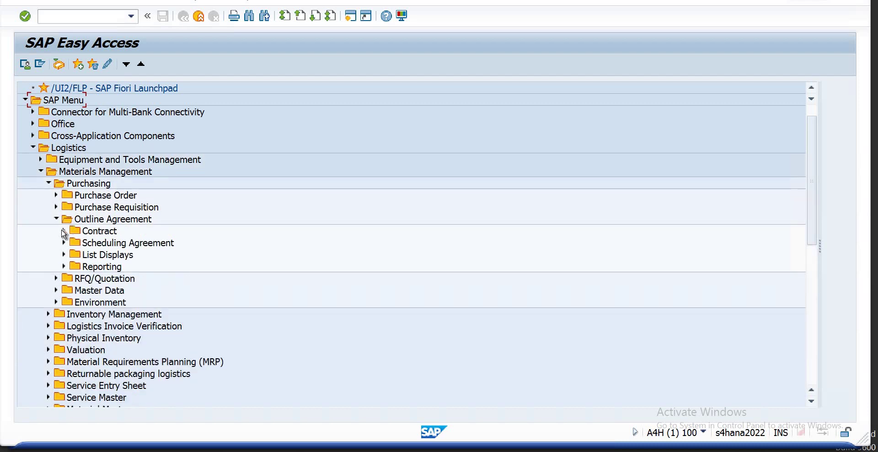
{"action": "left_click", "coordinate": [63, 231]}
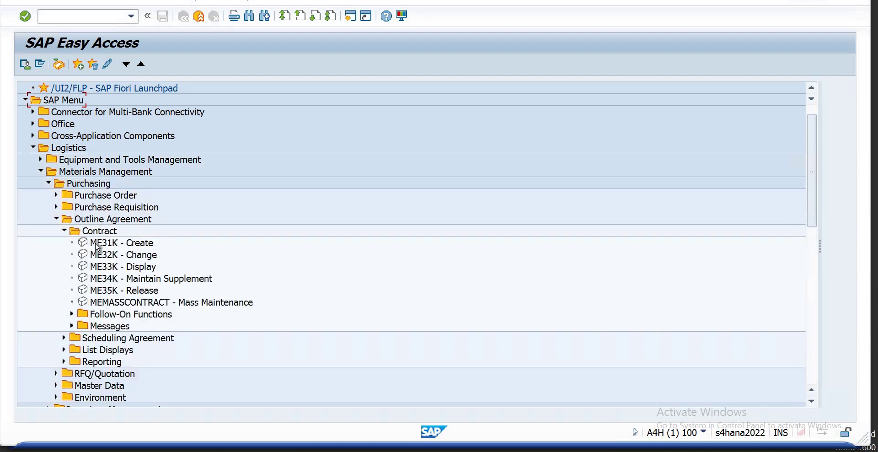
{"action": "double_click", "coordinate": [96, 245]}
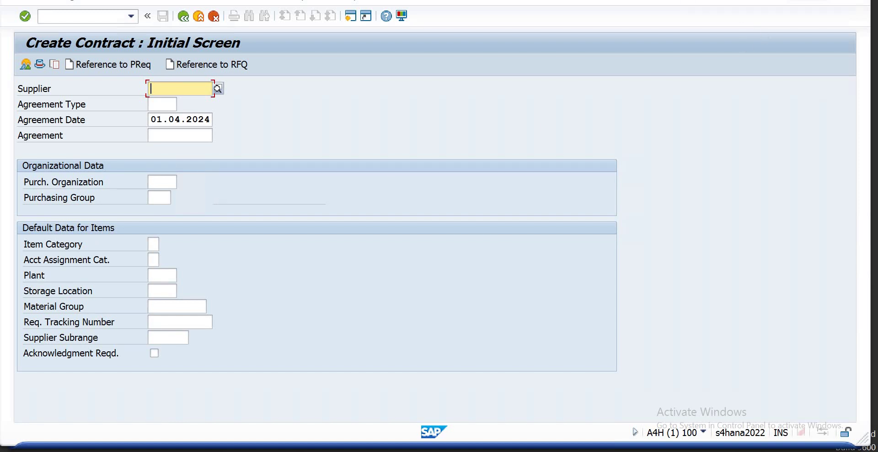
{"action": "left_click_drag", "start_coordinate": [682, 0], "coordinate": [681, 48]}
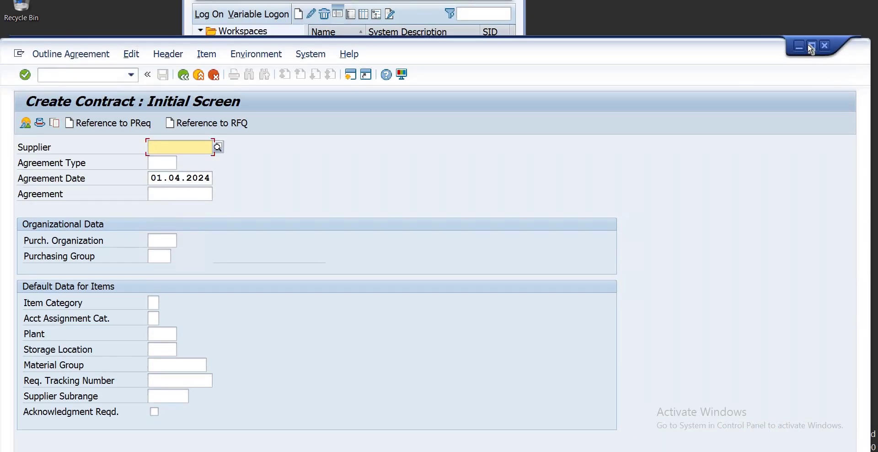
{"action": "double_click", "coordinate": [558, 53]}
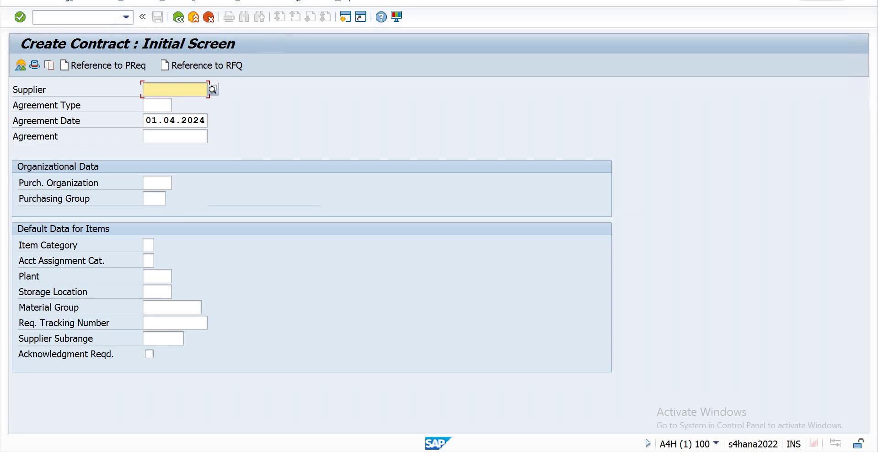
- Leave the contract screen and open the transaction for creating a purchase requisition
{"action": "left_click", "coordinate": [179, 18]}
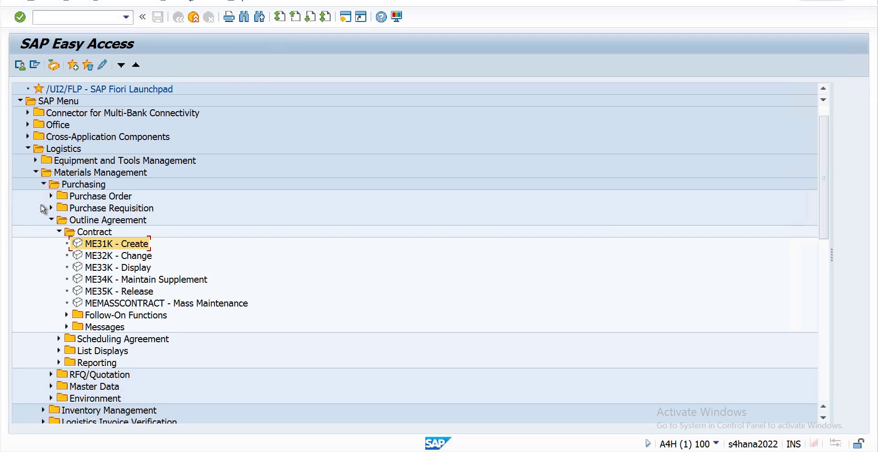
{"action": "left_click", "coordinate": [50, 210]}
{"action": "double_click", "coordinate": [87, 222]}
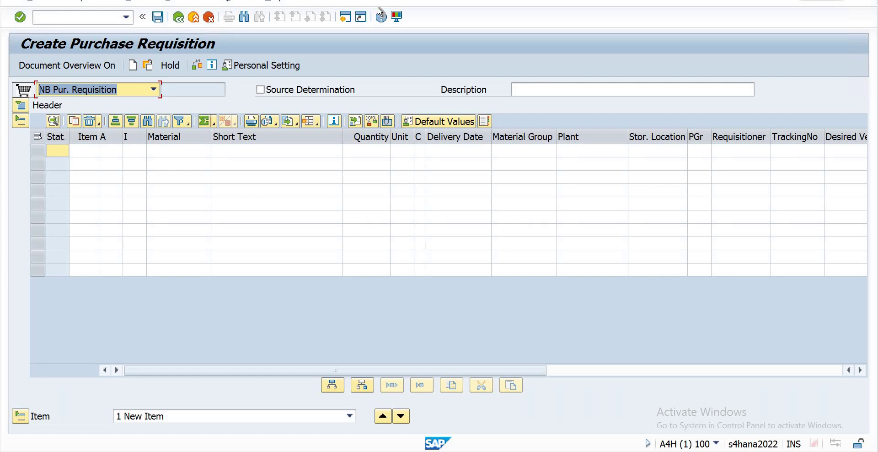
- Open a new session and start the materials list transaction MM60 in it
{"action": "left_click", "coordinate": [346, 18]}
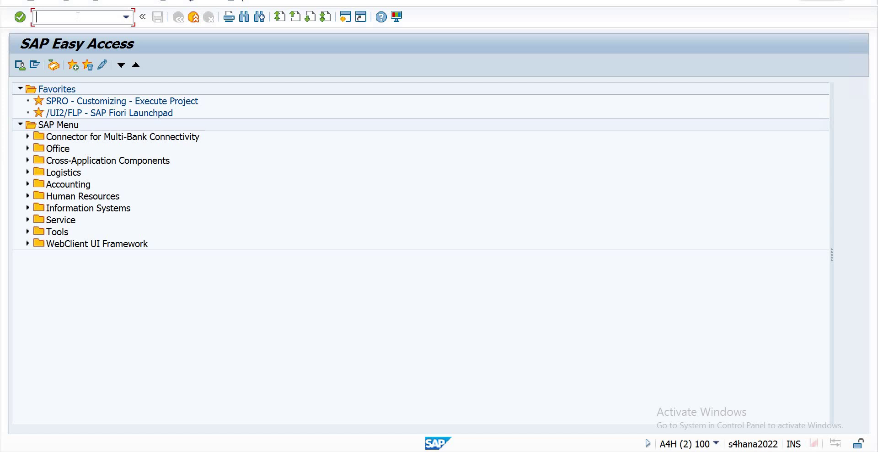
{"action": "type", "text": "mm60"}
{"action": "key", "text": "Return"}
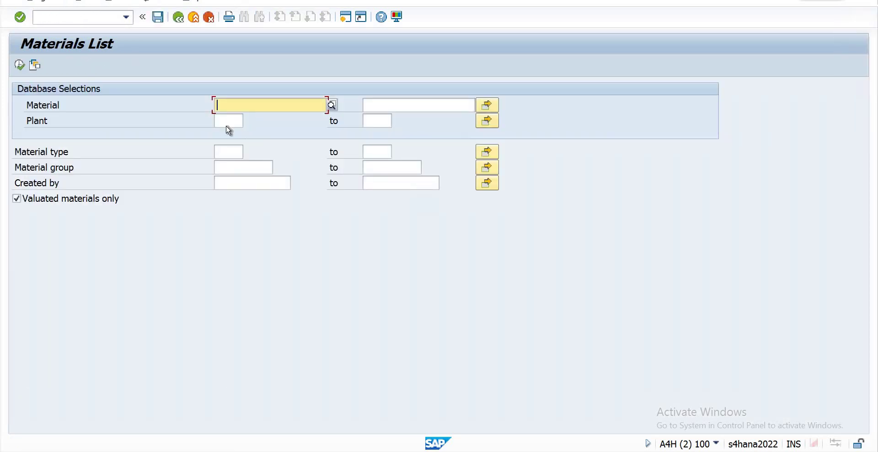
- Run the materials list for plant PLD1
{"action": "left_click", "coordinate": [224, 119]}
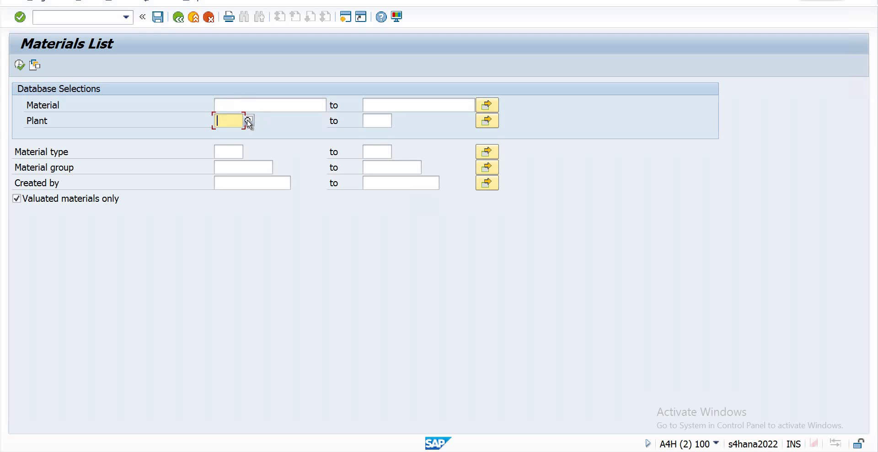
{"action": "type", "text": "plh"}
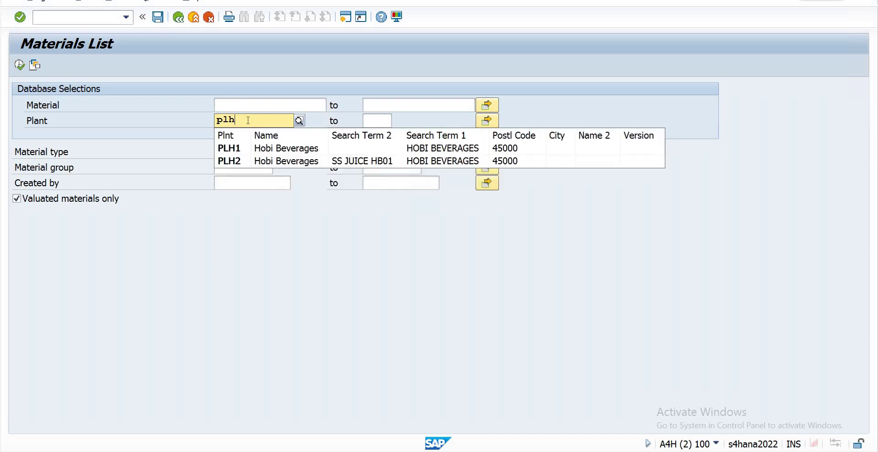
{"action": "key", "text": "BackSpace"}
{"action": "key", "text": "BackSpace"}
{"action": "key", "text": "BackSpace"}
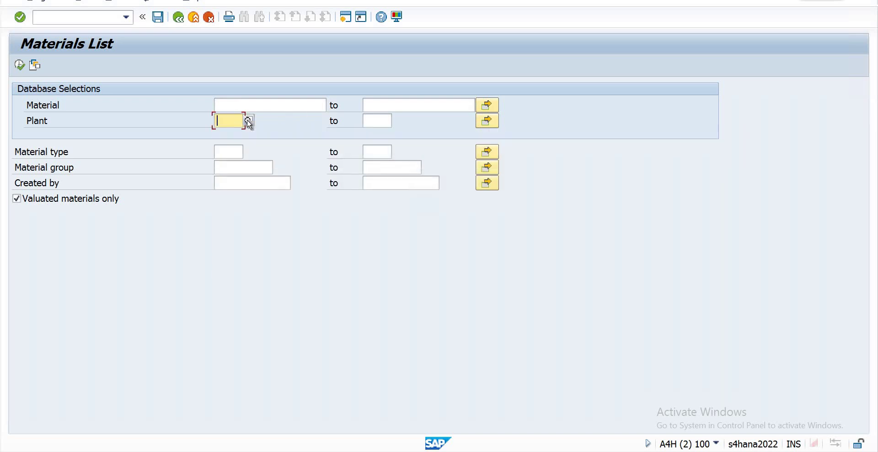
{"action": "type", "text": "pld"}
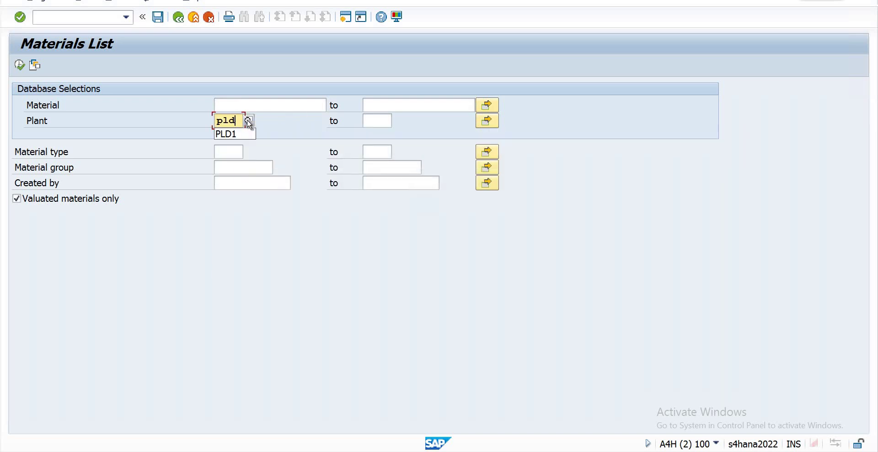
{"action": "type", "text": "1"}
{"action": "left_click", "coordinate": [224, 133]}
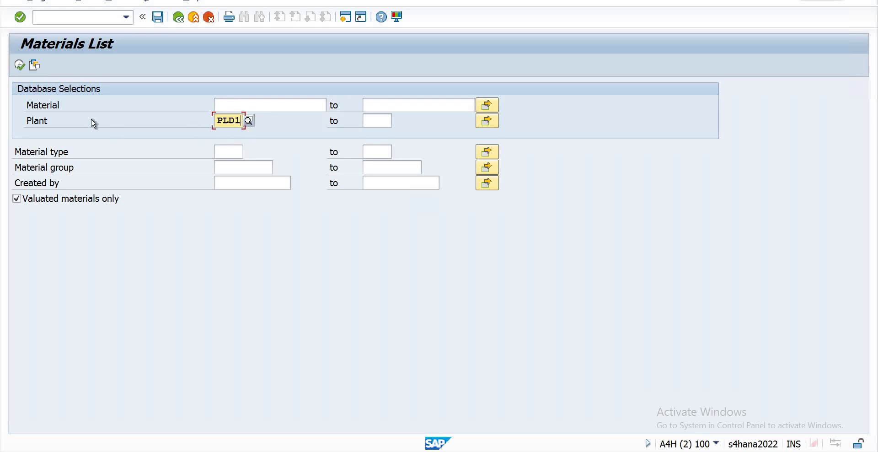
{"action": "left_click", "coordinate": [19, 65]}
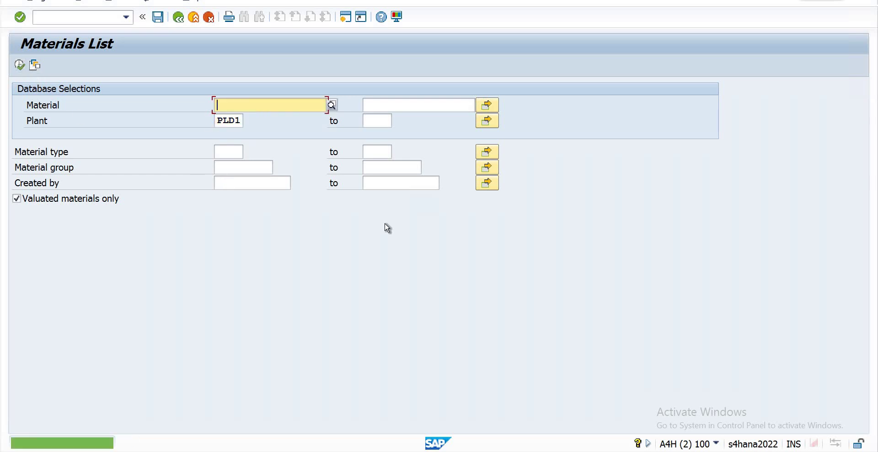
- Change the plant to PLH1 and run the materials list again
{"action": "left_click", "coordinate": [241, 121]}
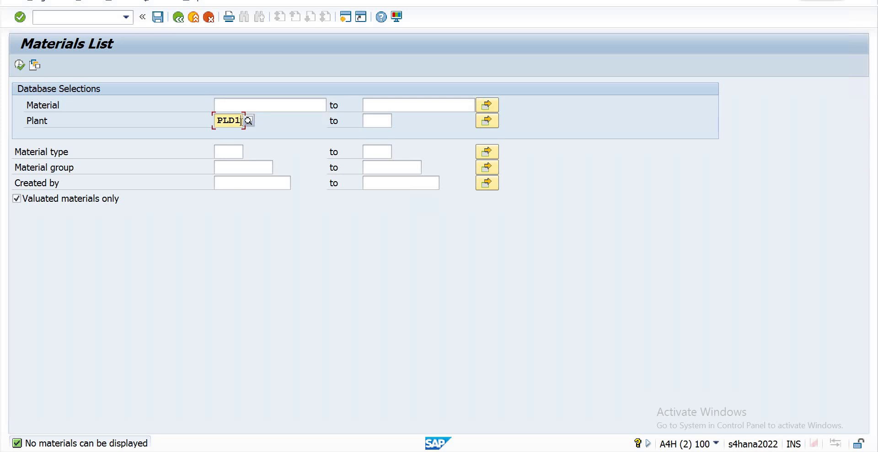
{"action": "key", "text": "BackSpace"}
{"action": "key", "text": "BackSpace"}
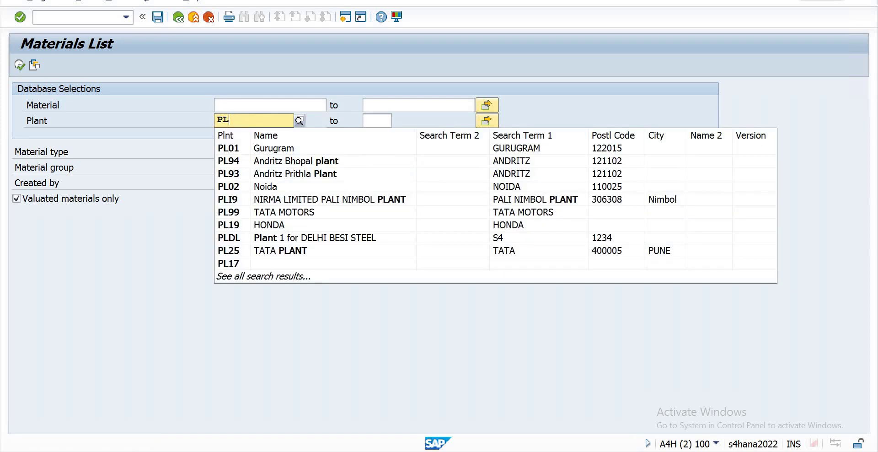
{"action": "type", "text": "u1"}
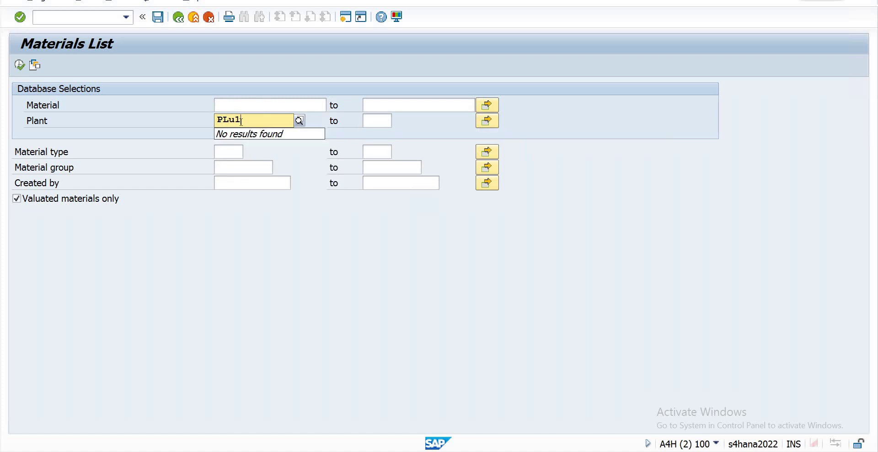
{"action": "key", "text": "BackSpace"}
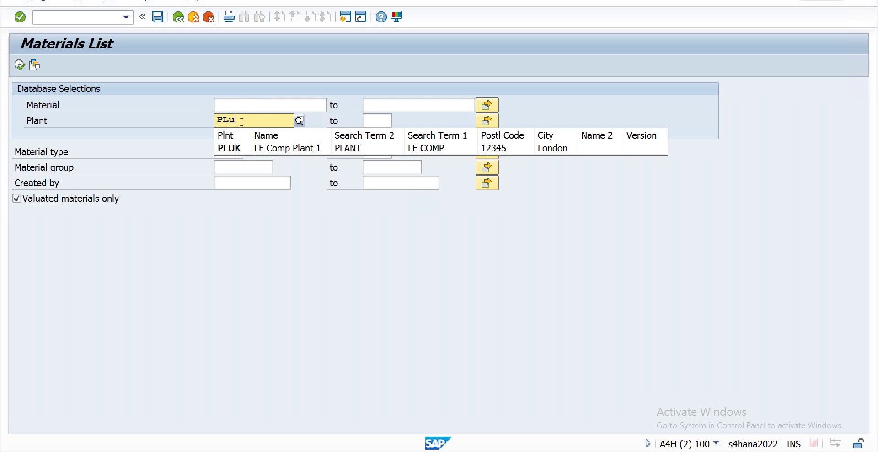
{"action": "key", "text": "BackSpace"}
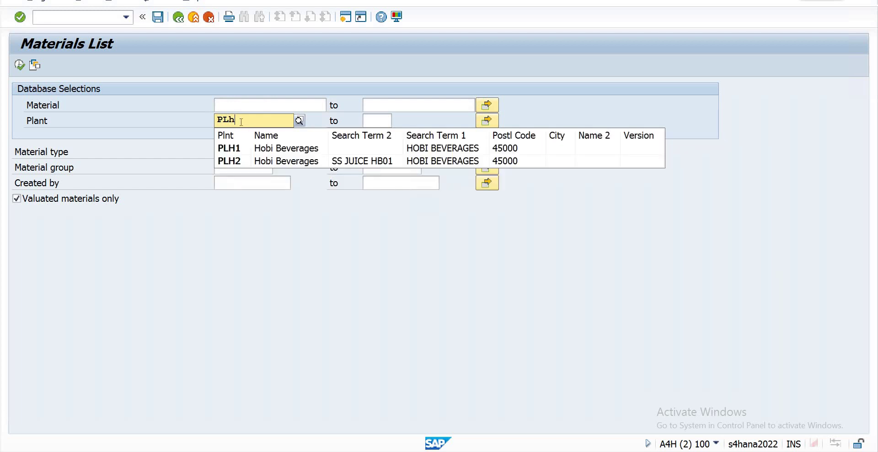
{"action": "type", "text": "1"}
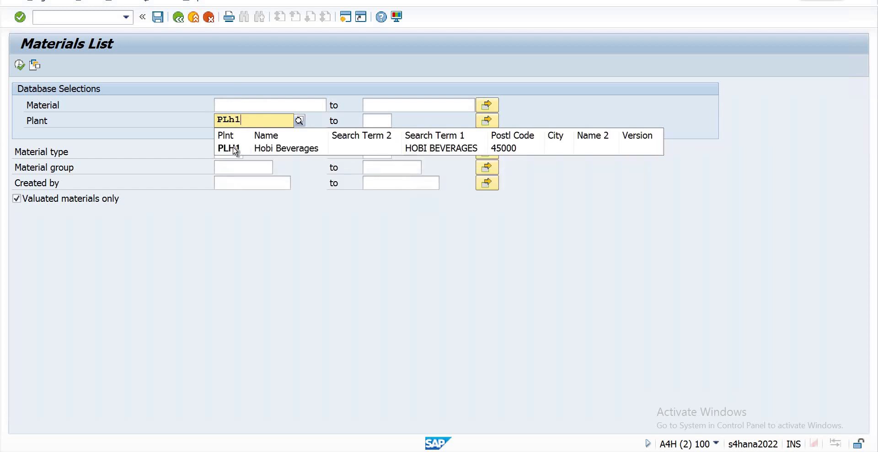
{"action": "left_click", "coordinate": [235, 149]}
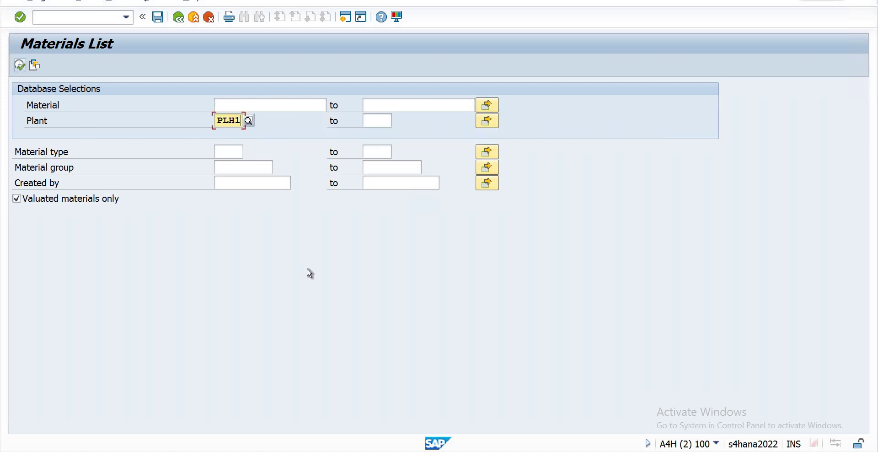
{"action": "key", "text": "F8"}
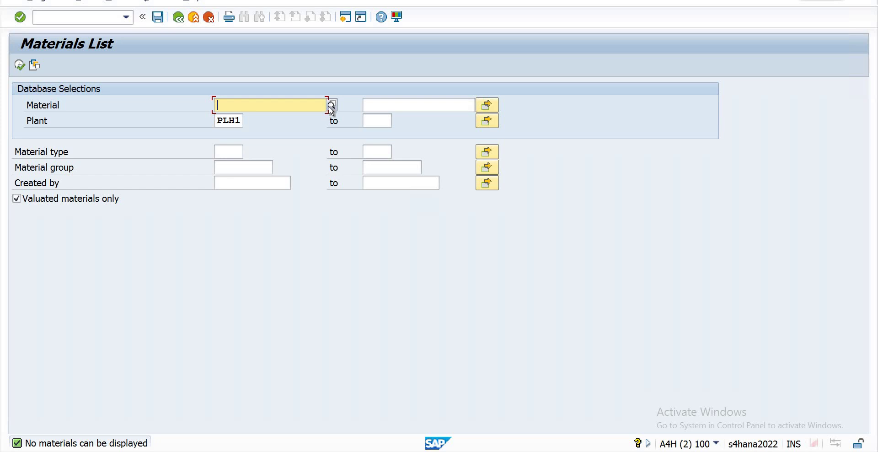
- Open the value list for the plant field without restrictions and look through the plants beginning with PL
{"action": "left_click", "coordinate": [242, 121]}
{"action": "left_click", "coordinate": [247, 120]}
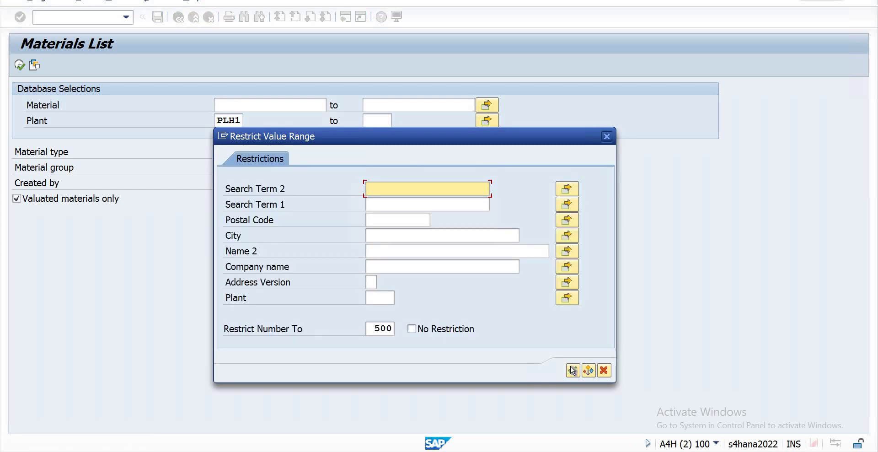
{"action": "key", "text": "Return"}
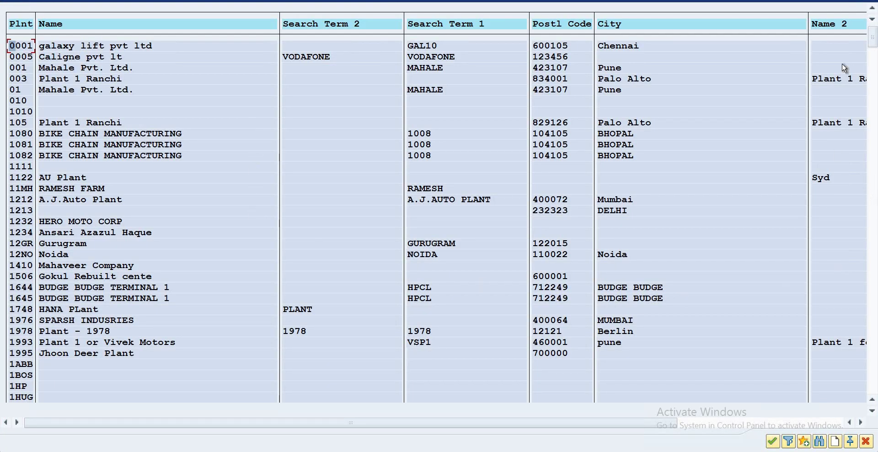
{"action": "left_click_drag", "start_coordinate": [875, 59], "coordinate": [875, 273]}
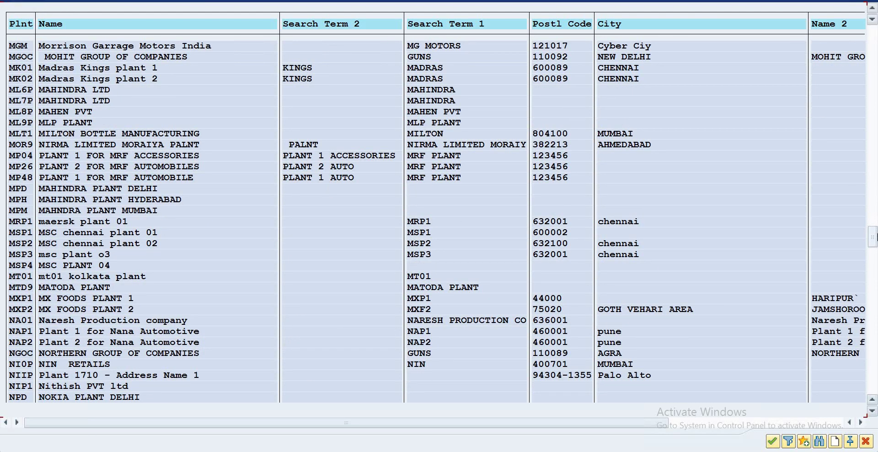
{"action": "left_click_drag", "start_coordinate": [872, 246], "coordinate": [867, 301]}
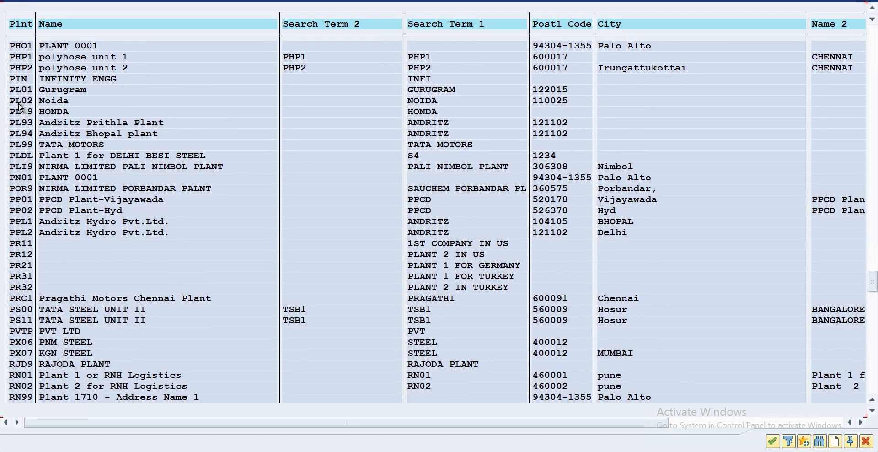
{"action": "left_click", "coordinate": [78, 90]}
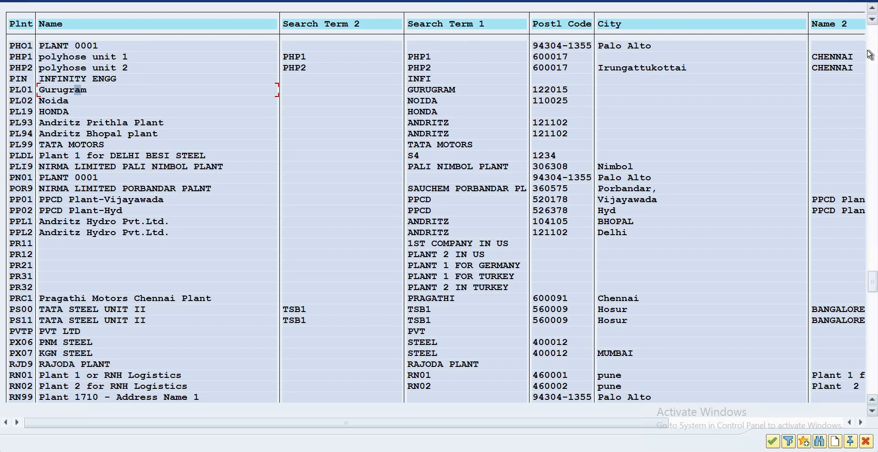
- Look through the rest of the plant list for a suitable plant and close it without choosing one
{"action": "scroll", "coordinate": [874, 56], "scroll_direction": "up", "scroll_amount": 20}
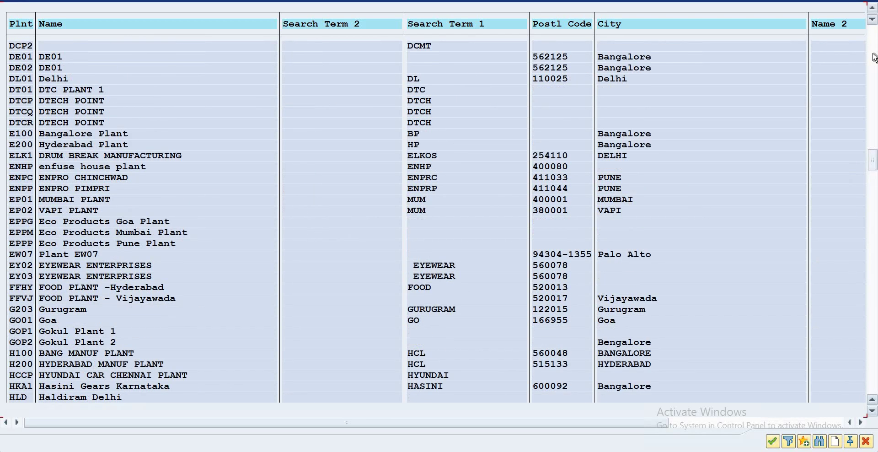
{"action": "scroll", "coordinate": [874, 56], "scroll_direction": "up", "scroll_amount": 20}
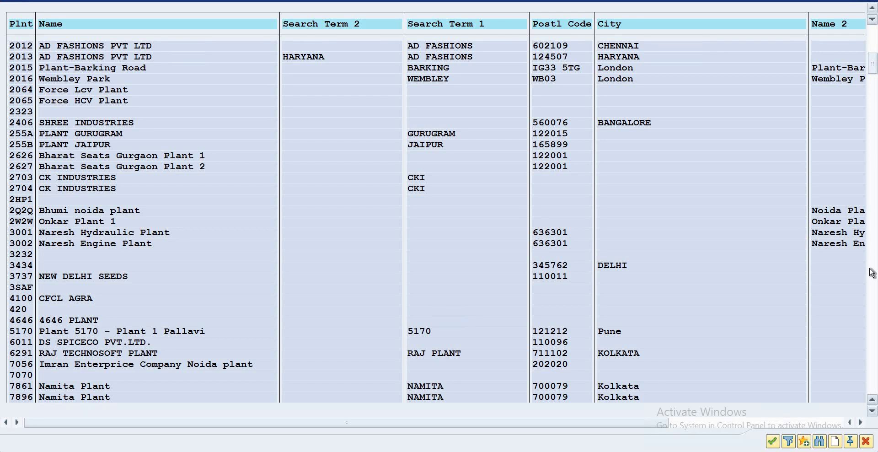
{"action": "scroll", "coordinate": [874, 279], "scroll_direction": "down", "scroll_amount": 1}
{"action": "scroll", "coordinate": [874, 289], "scroll_direction": "down", "scroll_amount": 20}
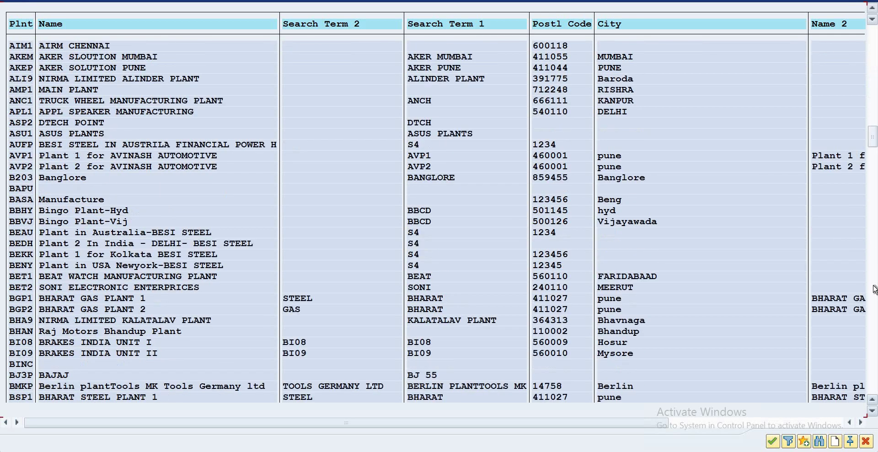
{"action": "scroll", "coordinate": [874, 289], "scroll_direction": "down", "scroll_amount": 20}
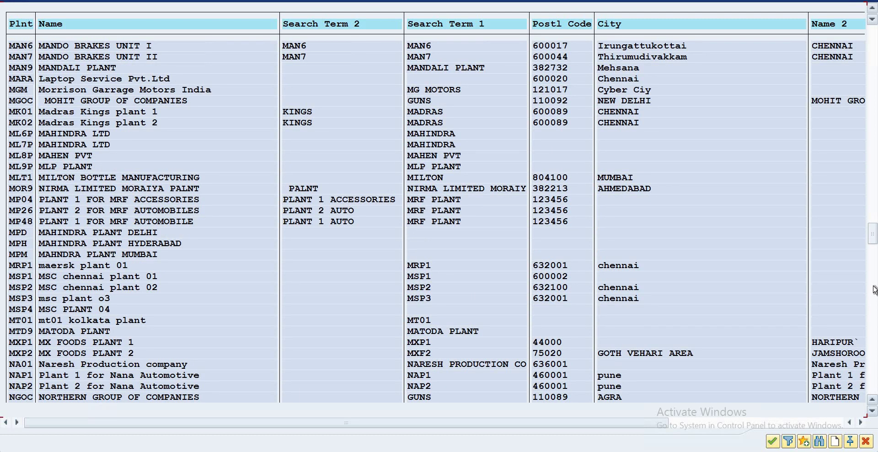
{"action": "left_click", "coordinate": [873, 286]}
{"action": "left_click", "coordinate": [875, 328]}
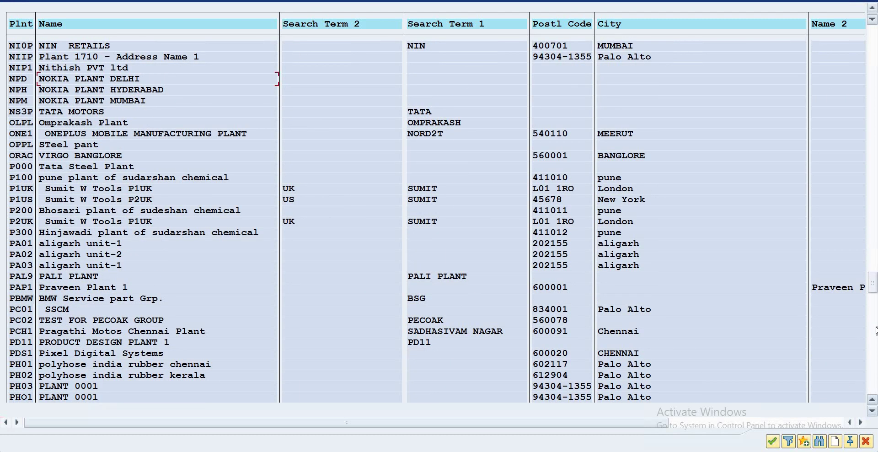
{"action": "left_click", "coordinate": [875, 327]}
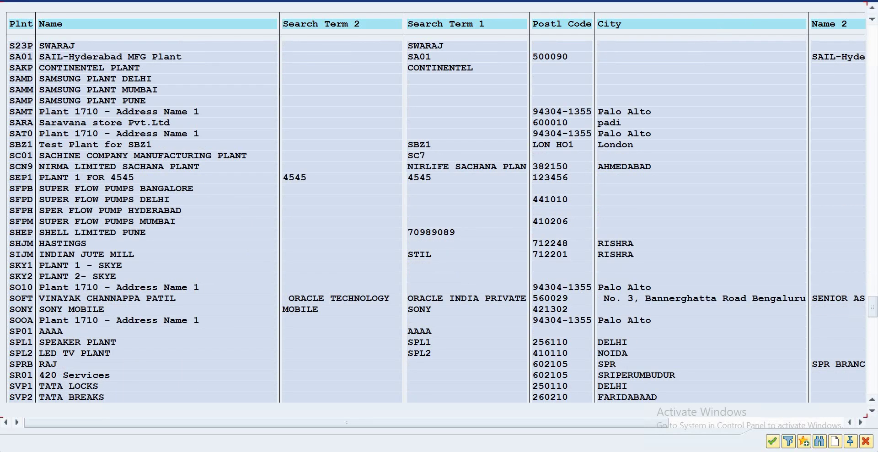
{"action": "key", "text": "Escape"}
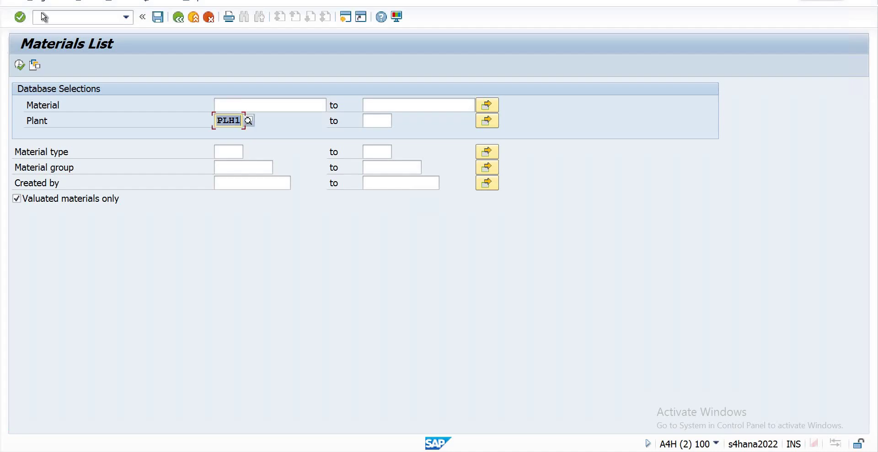
- Open a new session, start the customizing transaction SPRO and display the SAP Reference IMG
{"action": "left_click", "coordinate": [345, 17]}
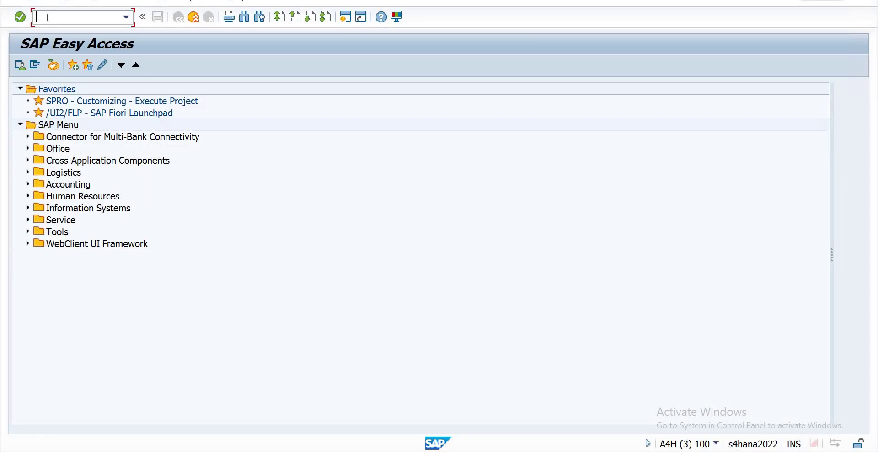
{"action": "type", "text": "spro"}
{"action": "key", "text": "Return"}
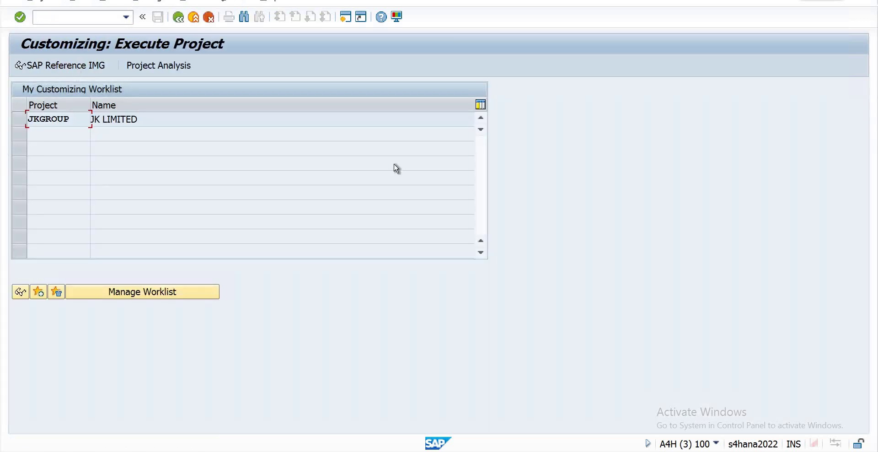
{"action": "key", "text": "F5"}
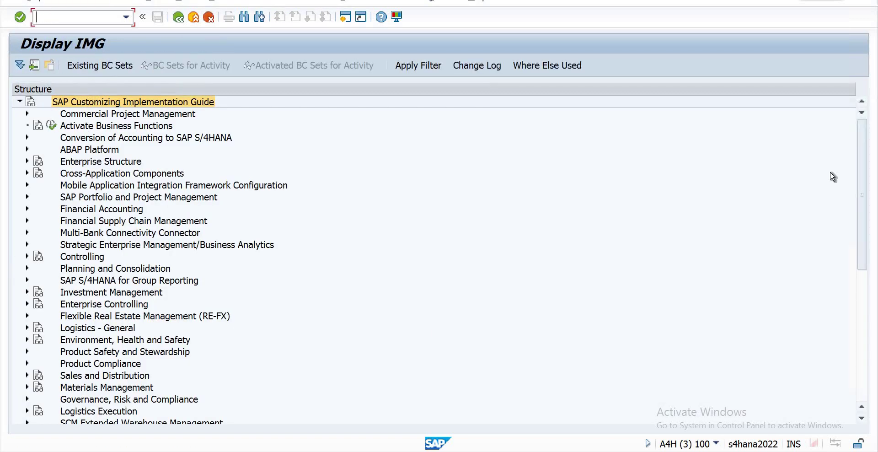
- Expand Enterprise Structure, Definition and Financial Accounting in the implementation guide and open the Define company activity
{"action": "scroll", "coordinate": [861, 146], "scroll_direction": "down", "scroll_amount": 3}
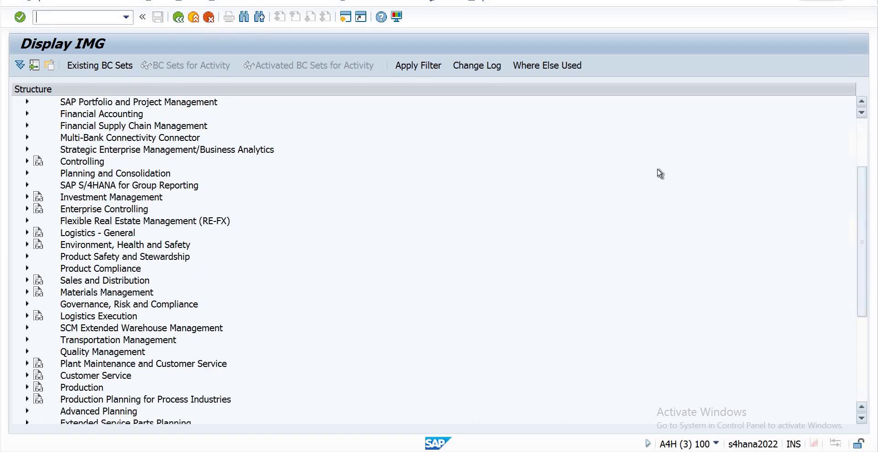
{"action": "scroll", "coordinate": [798, 179], "scroll_direction": "up", "scroll_amount": 3}
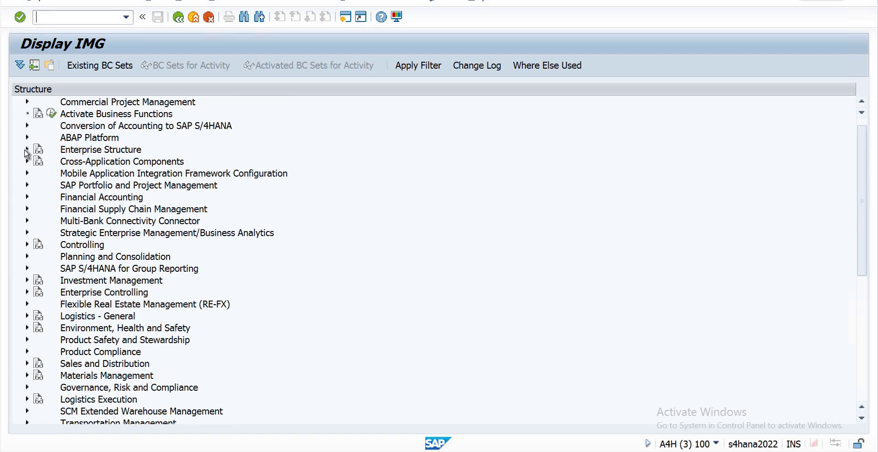
{"action": "left_click", "coordinate": [26, 149]}
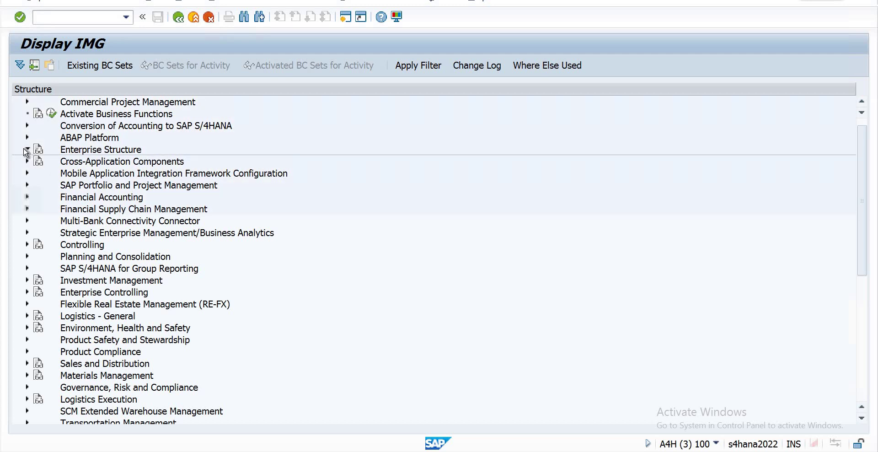
{"action": "left_click", "coordinate": [27, 150]}
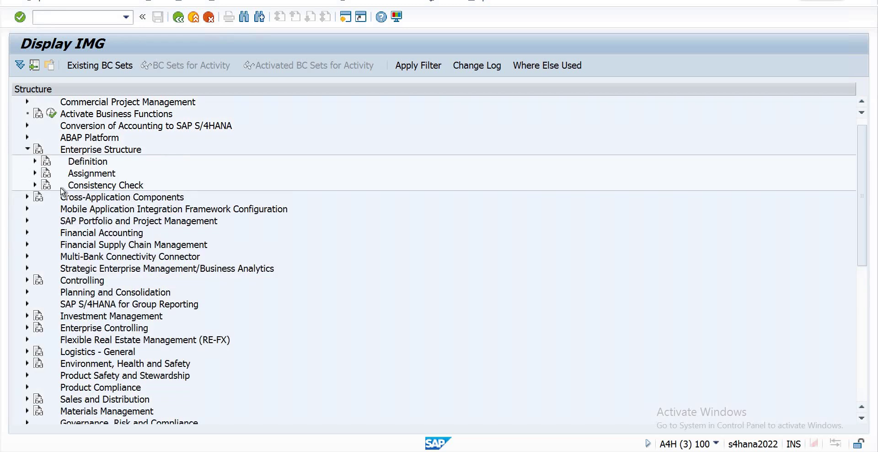
{"action": "left_click", "coordinate": [35, 161]}
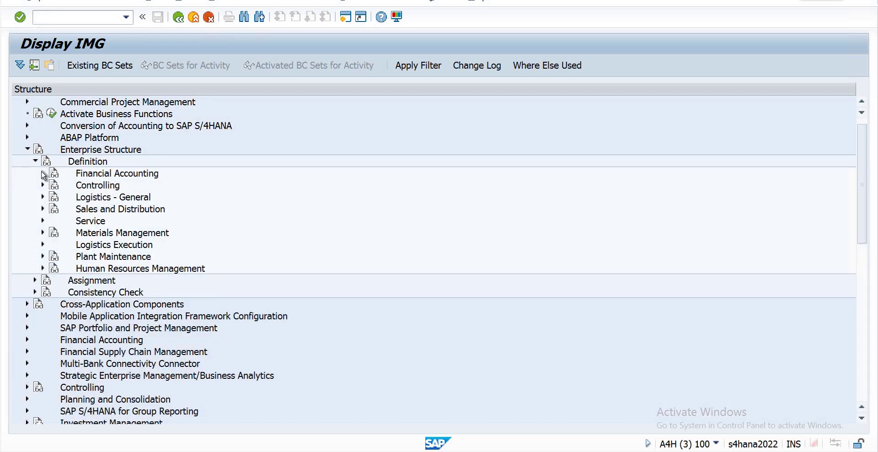
{"action": "left_click", "coordinate": [43, 173]}
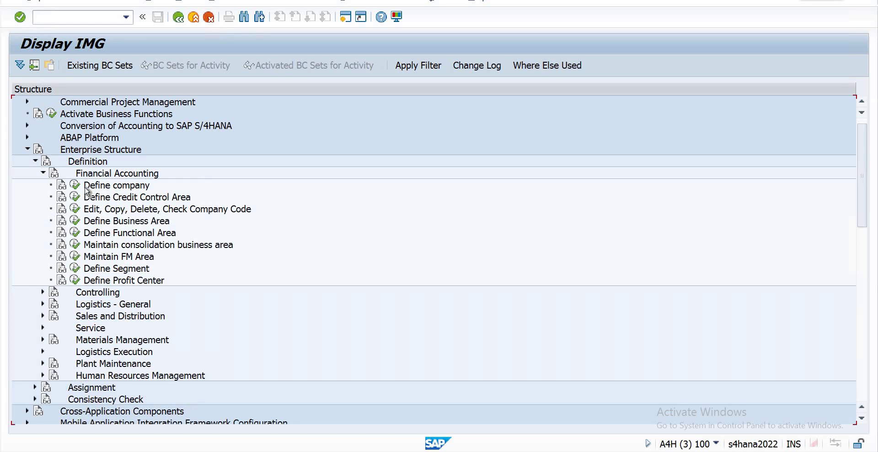
{"action": "double_click", "coordinate": [129, 185]}
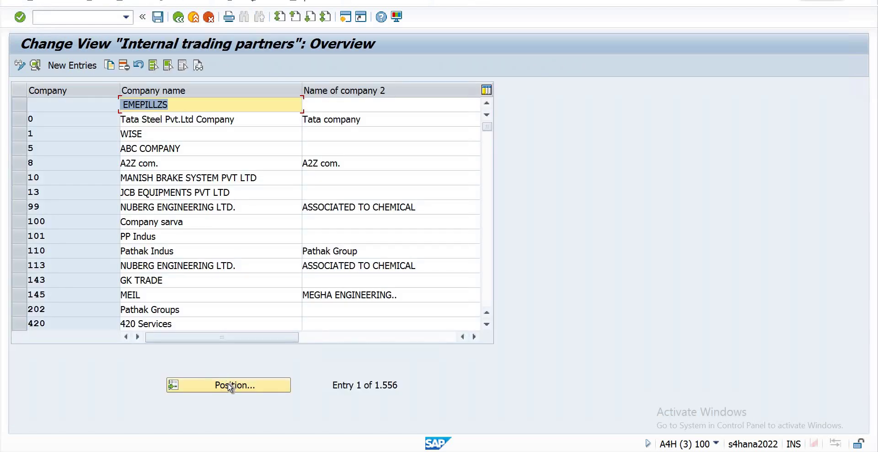
- Position the list of internal trading partners at company UB
{"action": "left_click", "coordinate": [230, 386]}
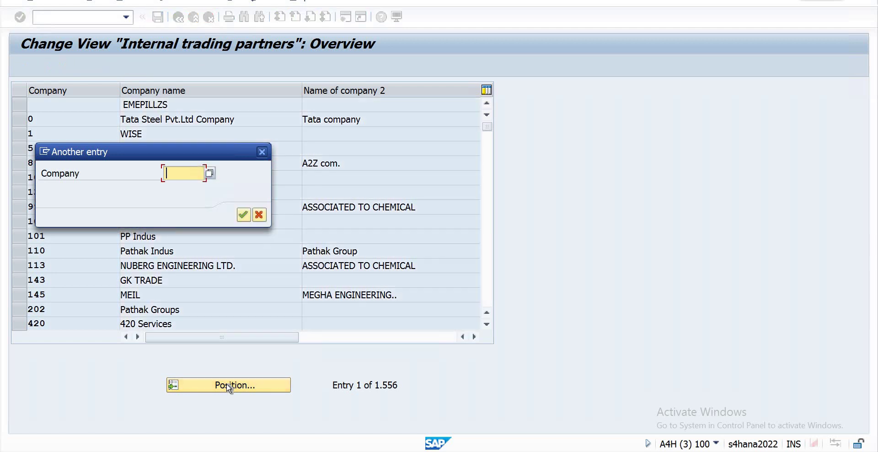
{"action": "type", "text": "ub"}
{"action": "key", "text": "Return"}
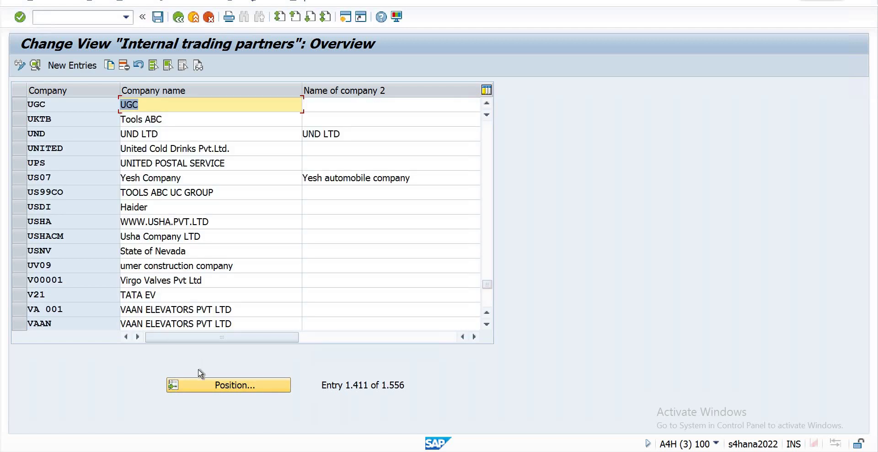
- Position the company list at HB01 and return to the implementation guide
{"action": "left_click", "coordinate": [204, 385]}
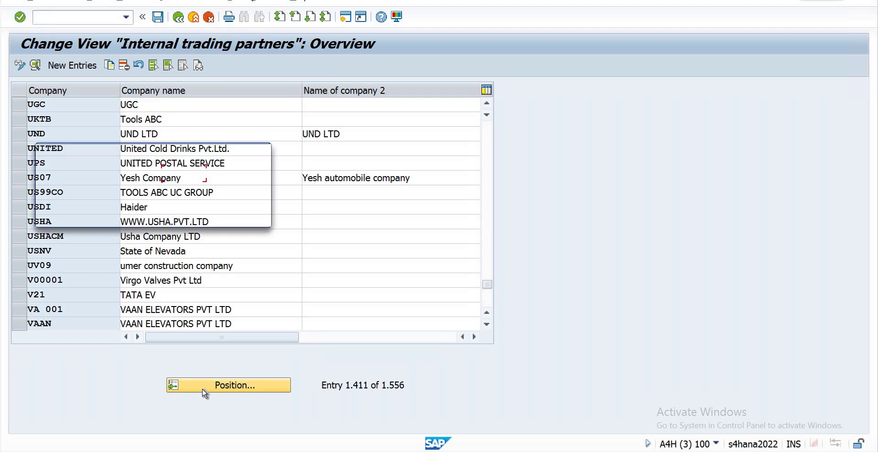
{"action": "type", "text": "hb"}
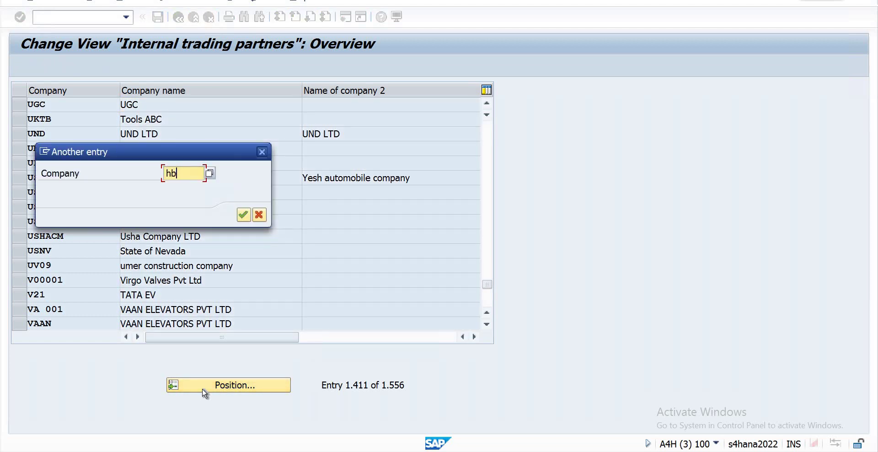
{"action": "type", "text": "01"}
{"action": "key", "text": "Return"}
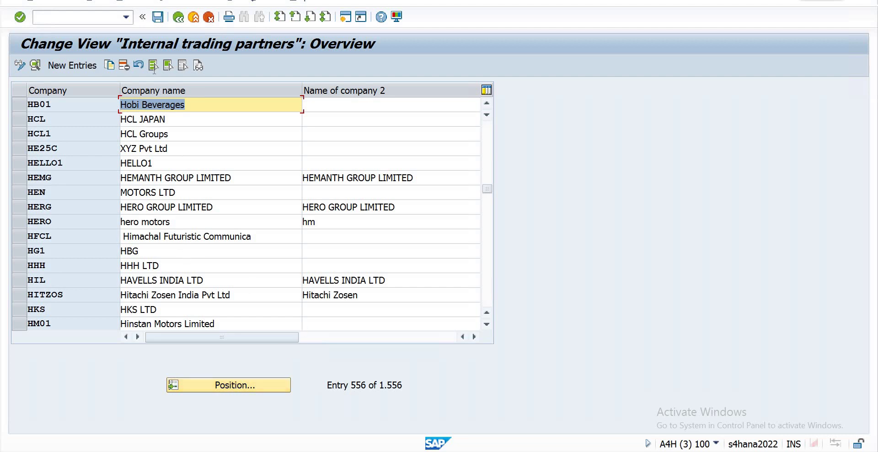
{"action": "left_click", "coordinate": [179, 18]}
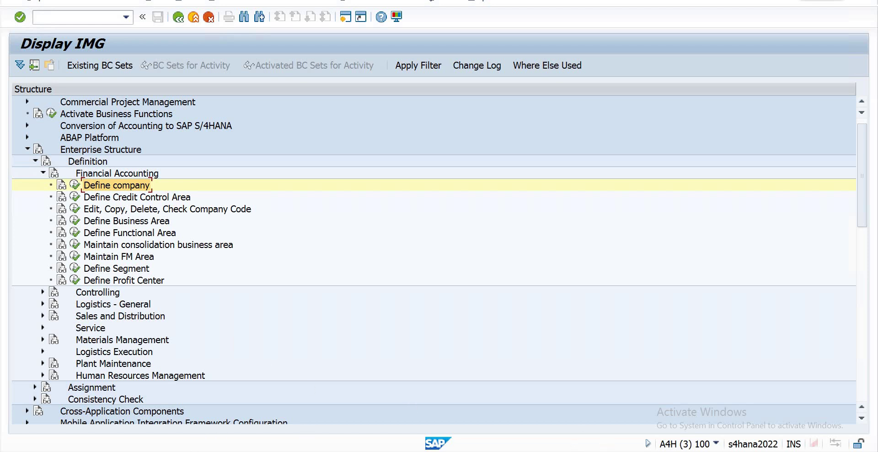
- Open another new session from the implementation guide and start the create material transaction MM01 in it
{"action": "mouse_move", "coordinate": [277, 433]}
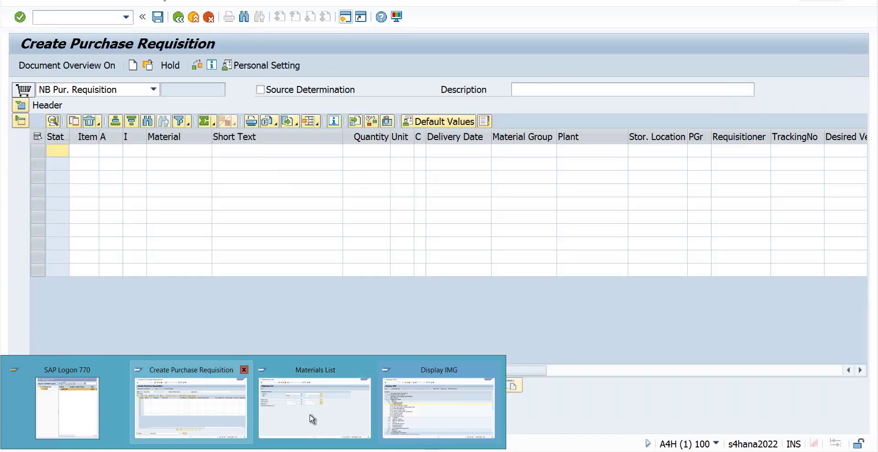
{"action": "left_click", "coordinate": [193, 434]}
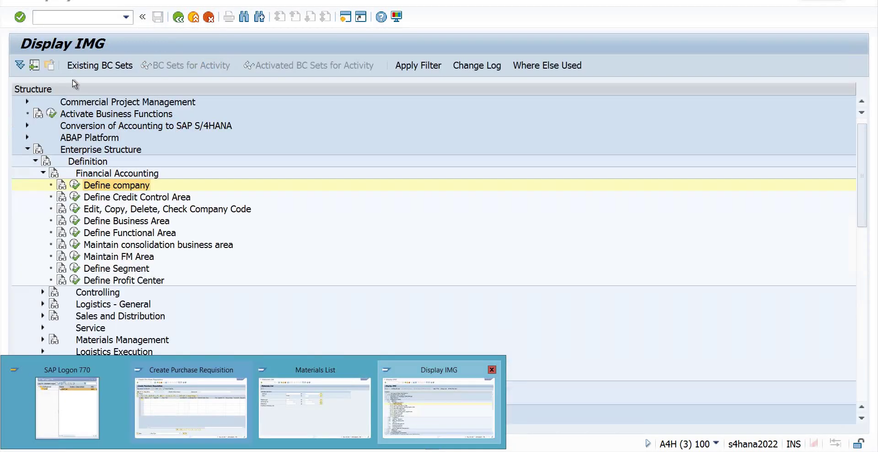
{"action": "left_click", "coordinate": [425, 425]}
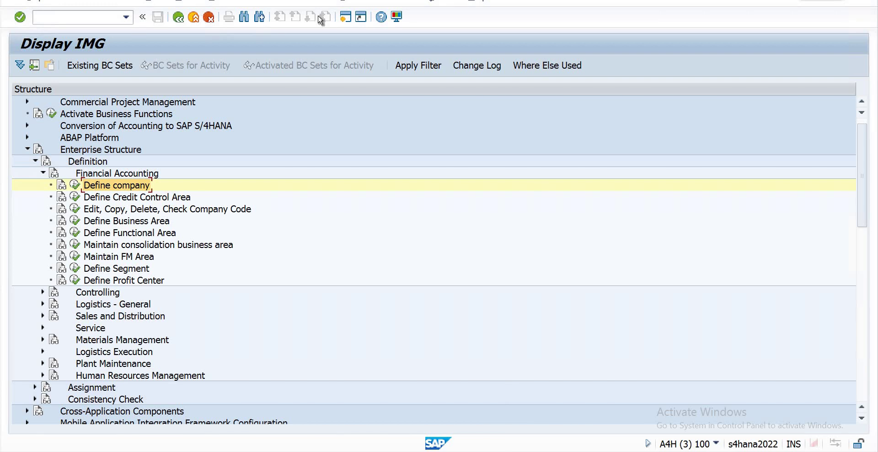
{"action": "left_click", "coordinate": [349, 19]}
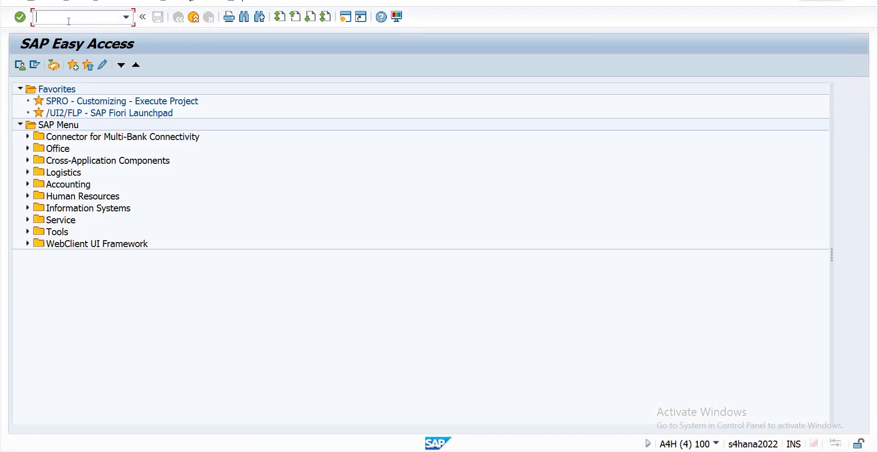
{"action": "type", "text": "mm01"}
{"action": "key", "text": "Return"}
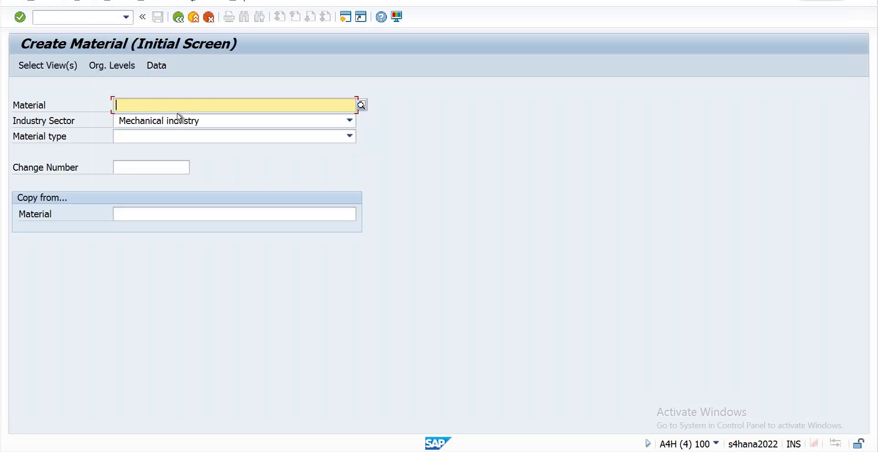
- Enter RM001 as the new material and choose F Food & Beverages as its industry sector
{"action": "type", "text": "r"}
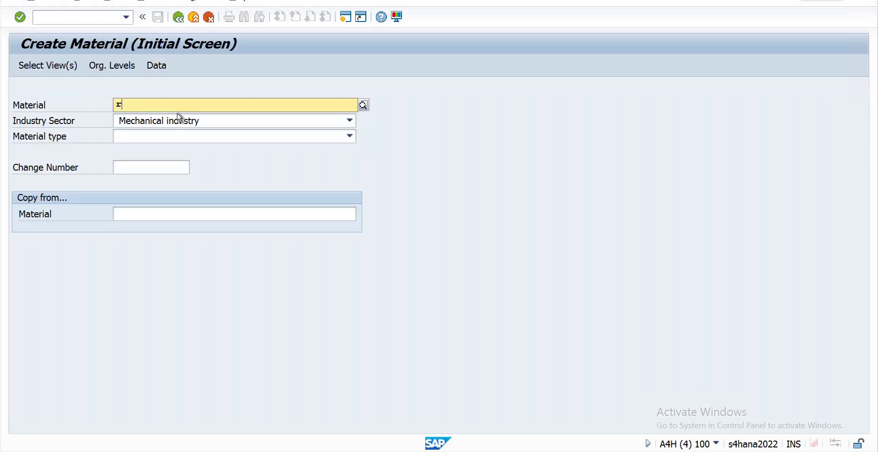
{"action": "type", "text": "m"}
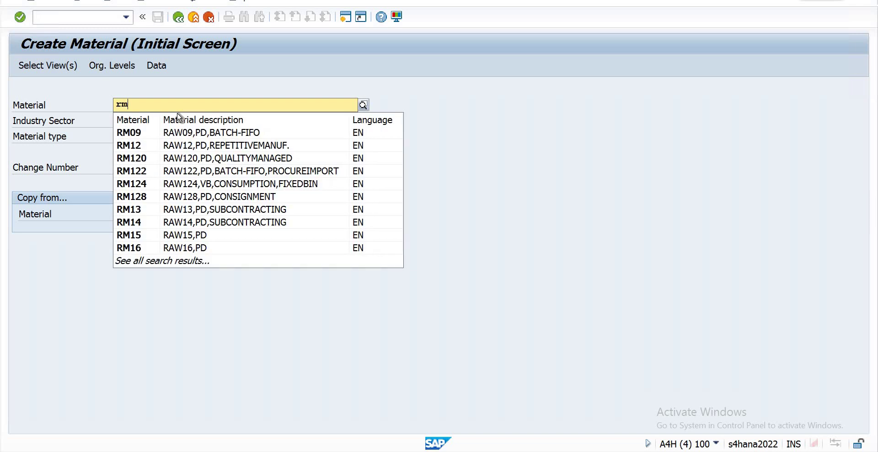
{"action": "type", "text": "001"}
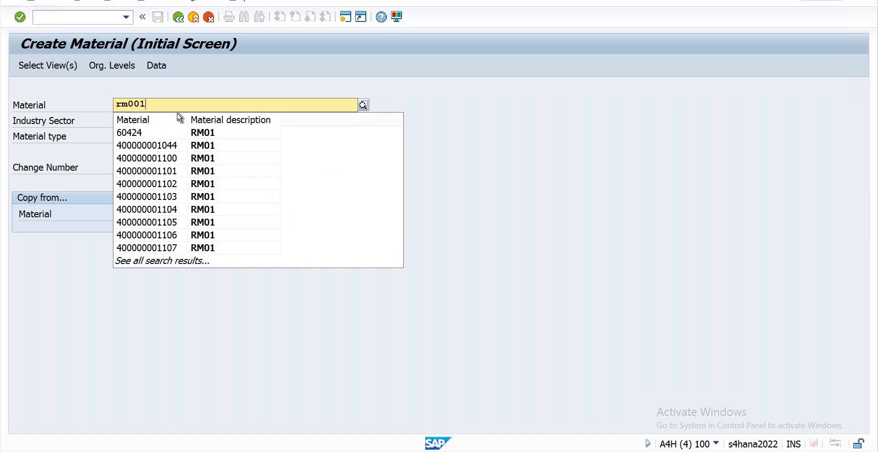
{"action": "key", "text": "Tab"}
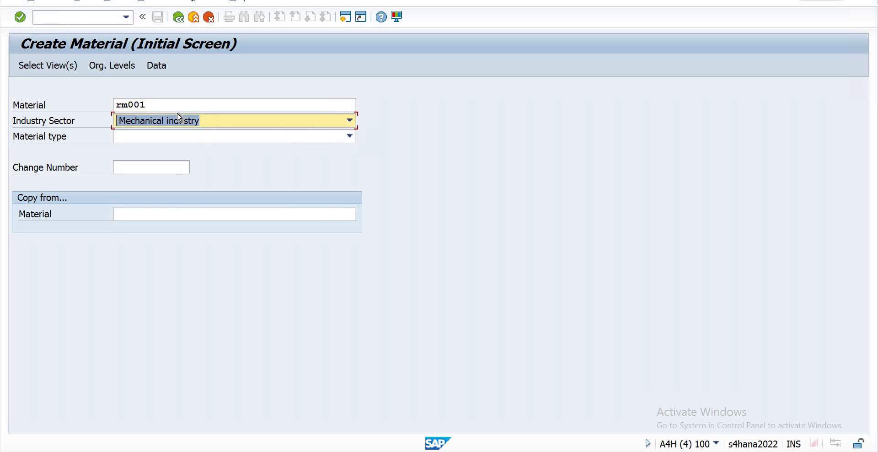
{"action": "key", "text": "b"}
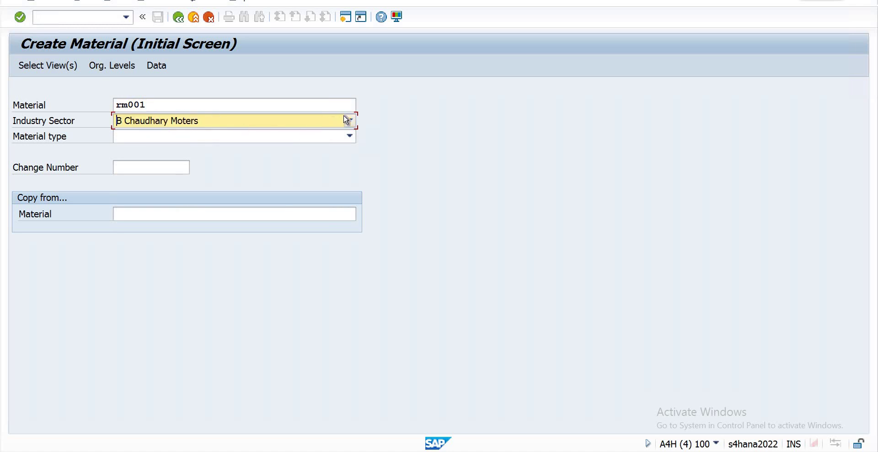
{"action": "left_click", "coordinate": [348, 120]}
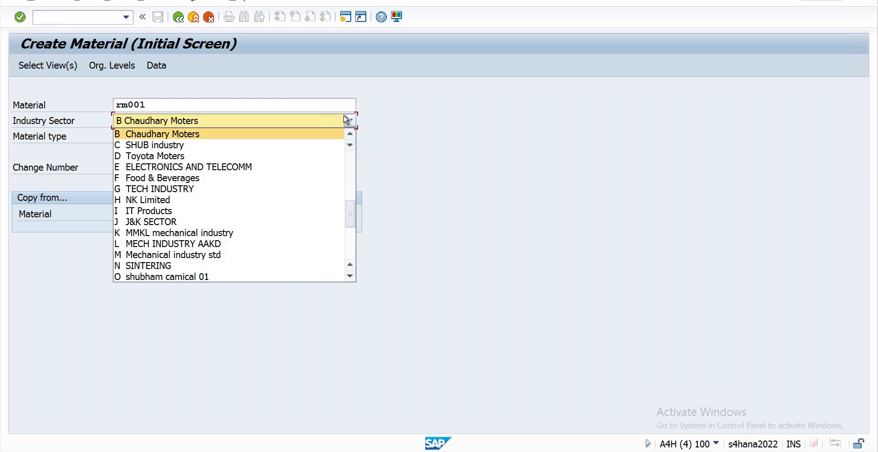
{"action": "key", "text": "Down"}
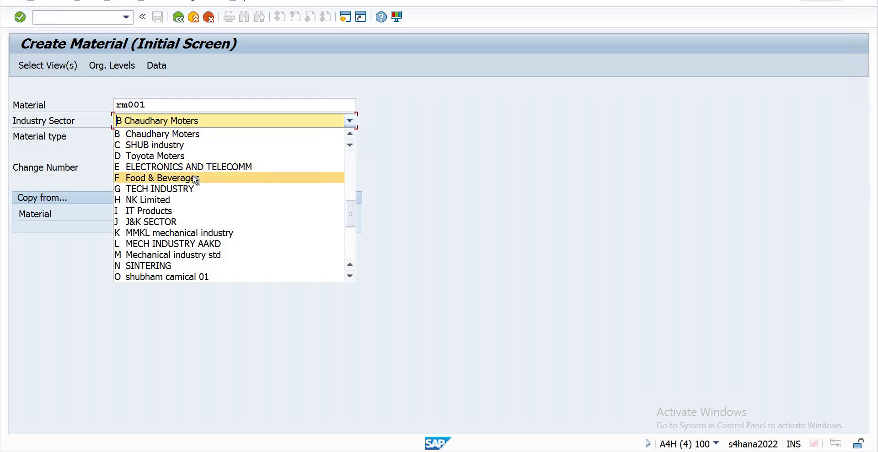
{"action": "left_click", "coordinate": [195, 179]}
- Set the material type to RAW Raw Materials and continue to the view selection
{"action": "left_click", "coordinate": [201, 137]}
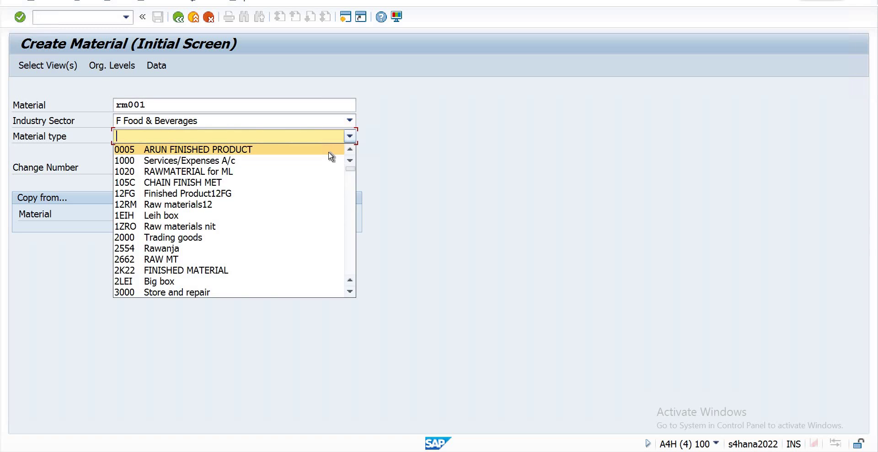
{"action": "key", "text": "r"}
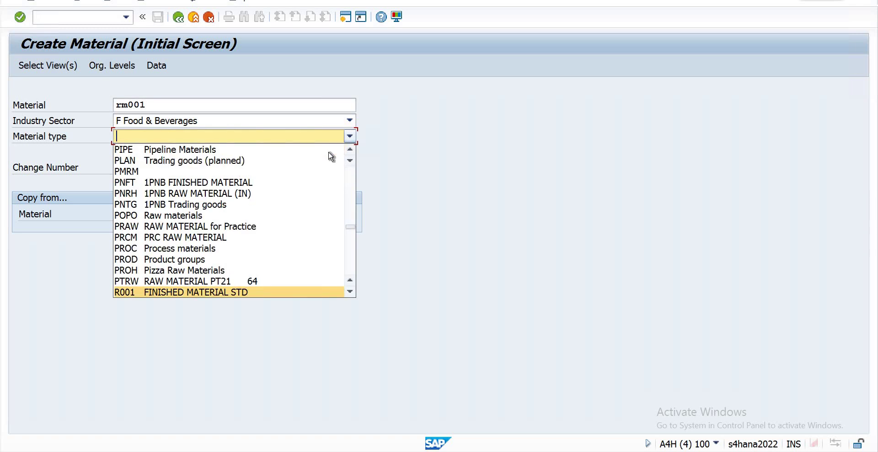
{"action": "key", "text": "a"}
{"action": "key", "text": "r"}
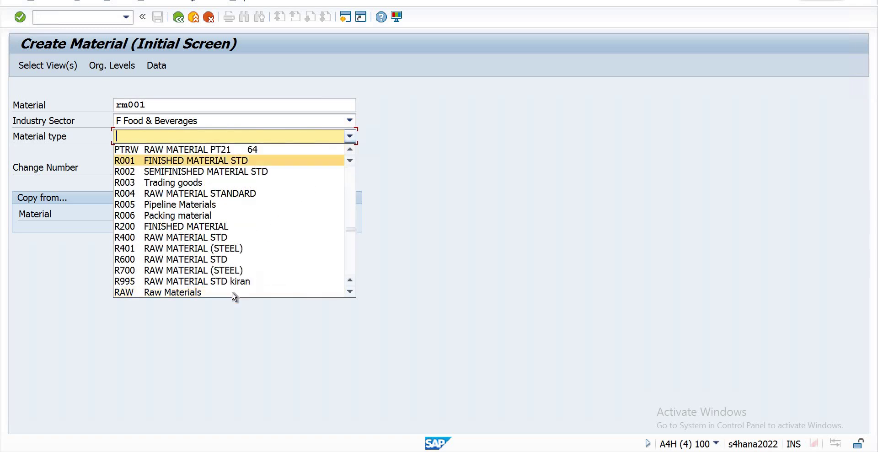
{"action": "left_click", "coordinate": [168, 295]}
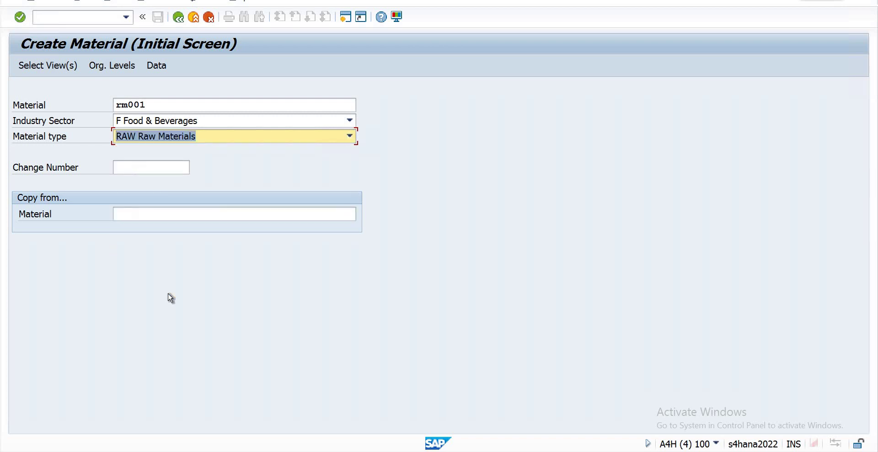
{"action": "key", "text": "Return"}
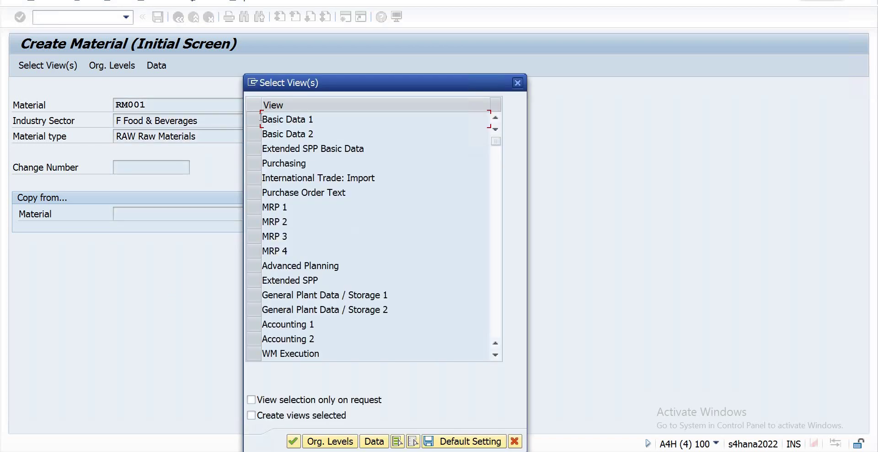
- Select the views Basic Data 1, Purchasing, General Plant Data / Storage 1 and Accounting 1 and confirm the selection
{"action": "left_click", "coordinate": [254, 163]}
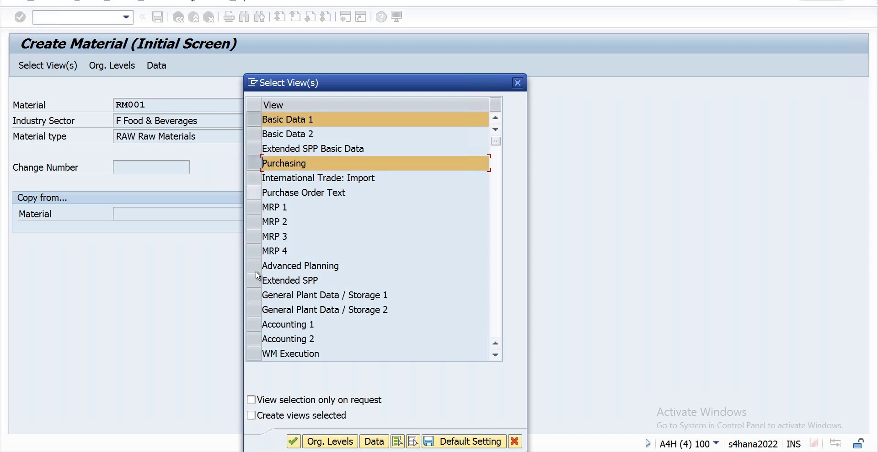
{"action": "left_click", "coordinate": [255, 297]}
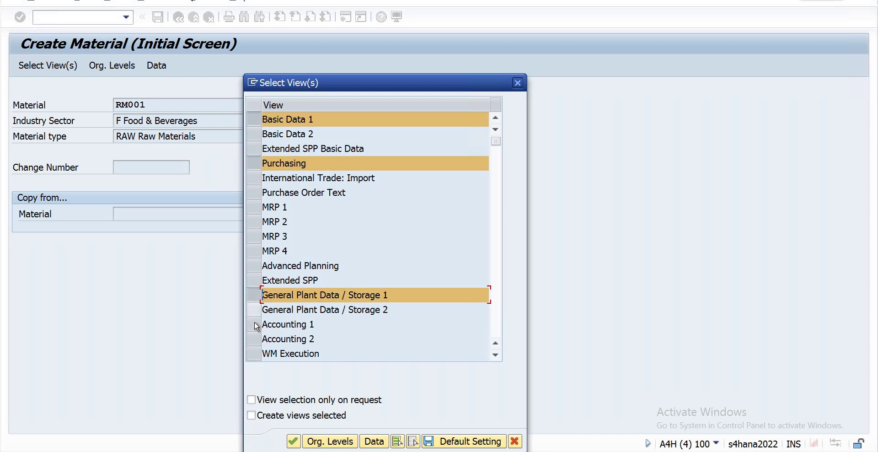
{"action": "double_click", "coordinate": [256, 328]}
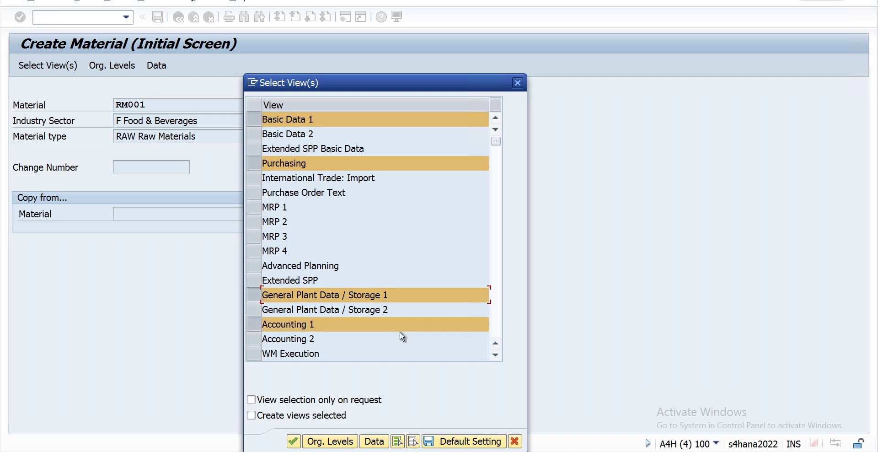
{"action": "left_click", "coordinate": [255, 325]}
{"action": "key", "text": "Return"}
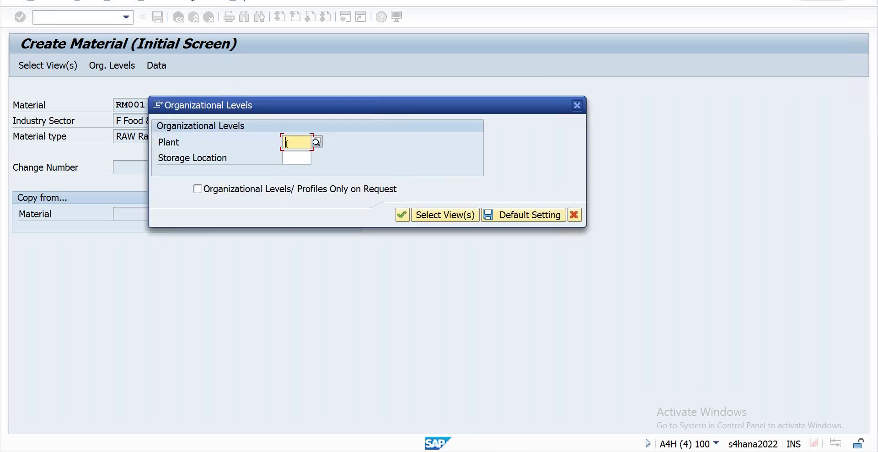
- Set the plant to PLH1 in the organizational levels and leave the storage location empty
{"action": "type", "text": "pl"}
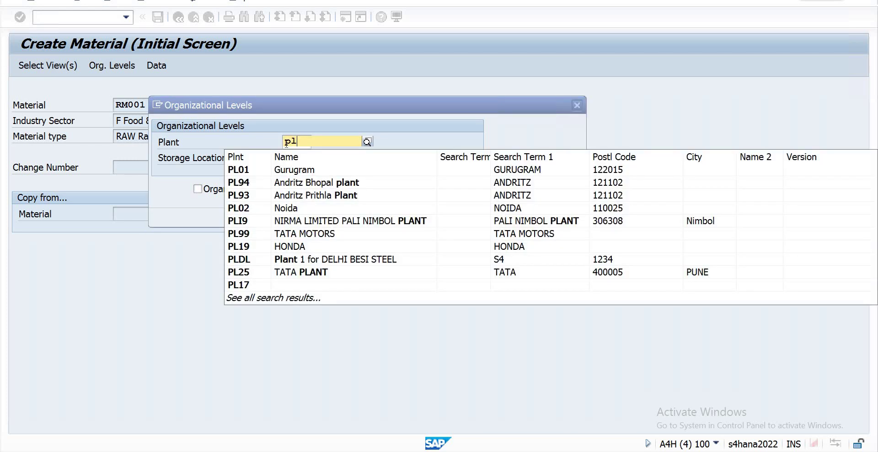
{"action": "type", "text": "h1"}
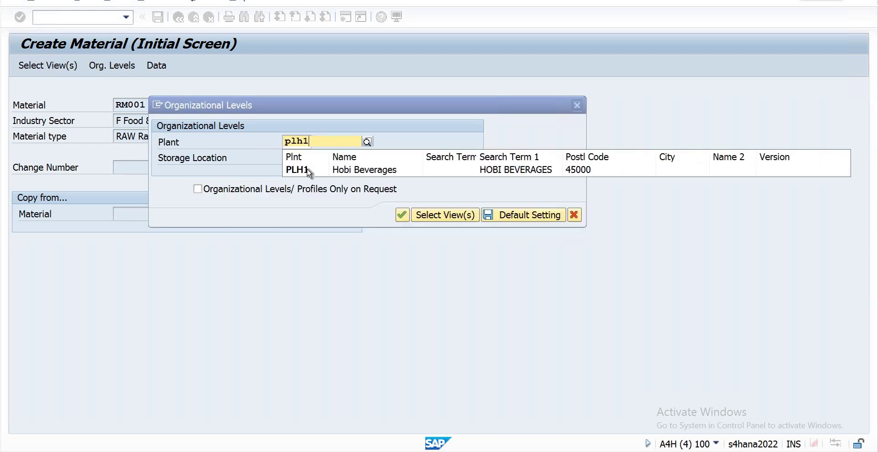
{"action": "left_click", "coordinate": [306, 169]}
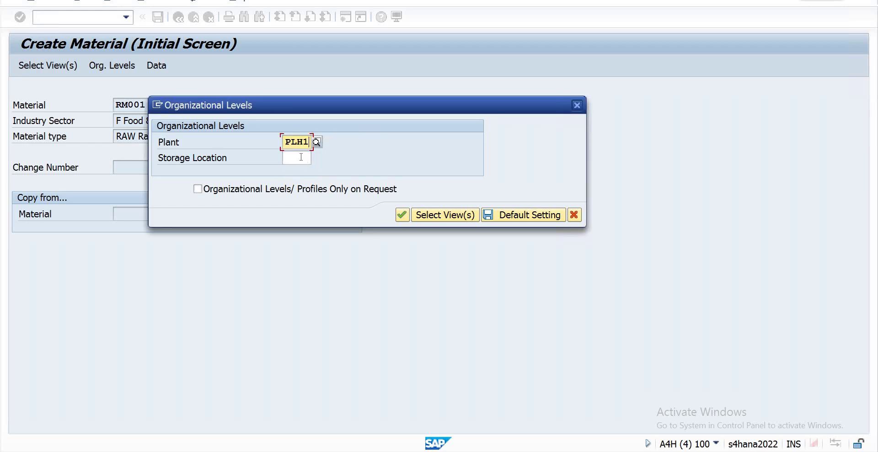
{"action": "left_click", "coordinate": [301, 157]}
{"action": "type", "text": "sl"}
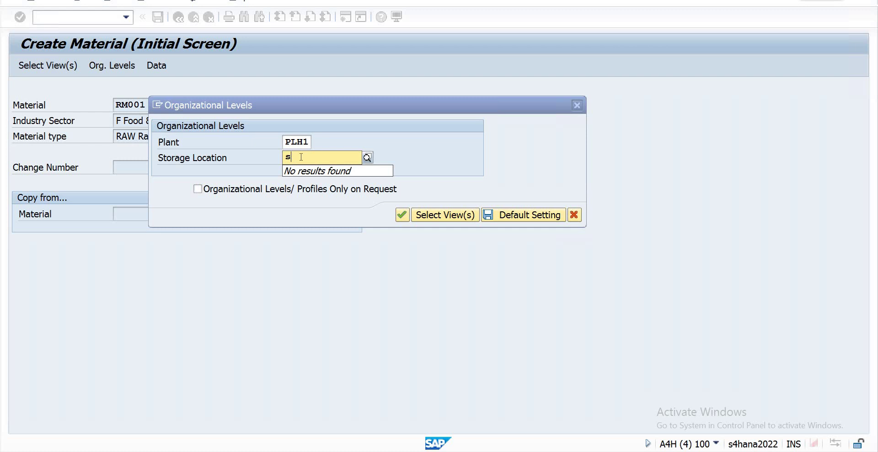
{"action": "key", "text": "BackSpace"}
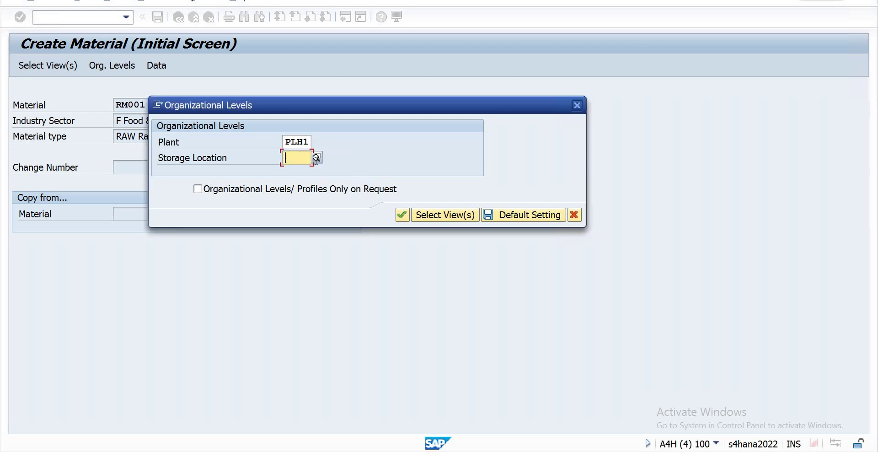
- Choose storage location SL01 of plant PLD1 from the possible entries and try to confirm the organizational levels
{"action": "left_click", "coordinate": [316, 158]}
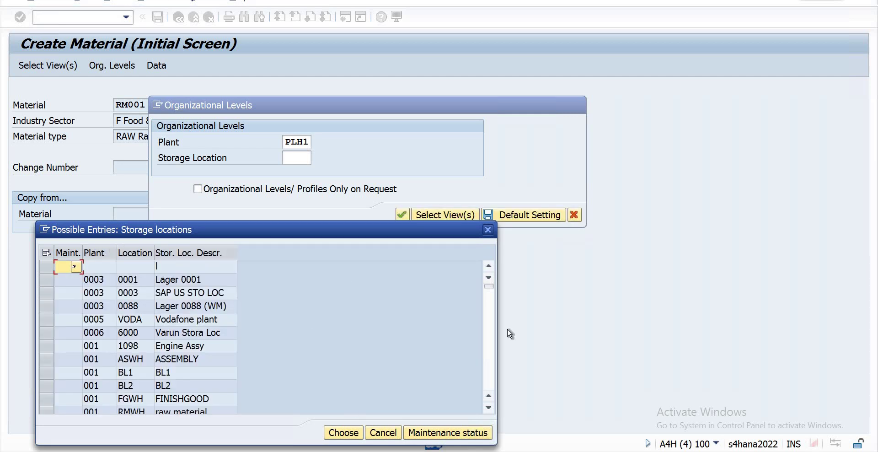
{"action": "scroll", "coordinate": [490, 349], "scroll_direction": "down", "scroll_amount": 15}
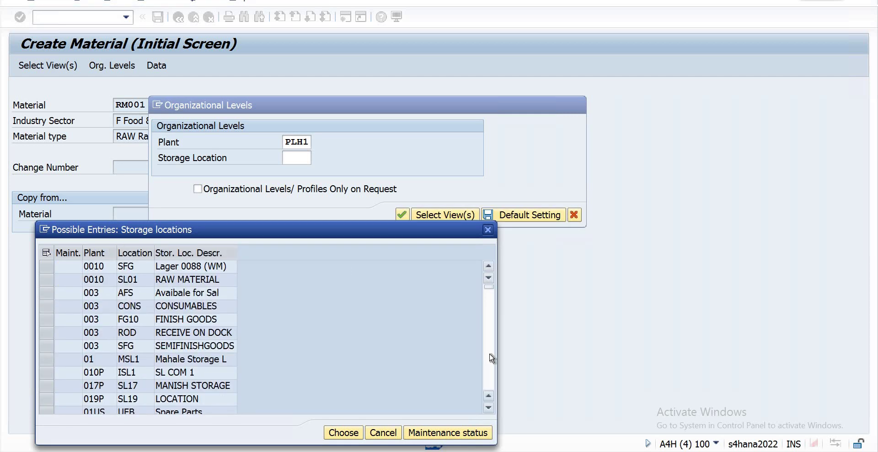
{"action": "scroll", "coordinate": [489, 378], "scroll_direction": "down", "scroll_amount": 5}
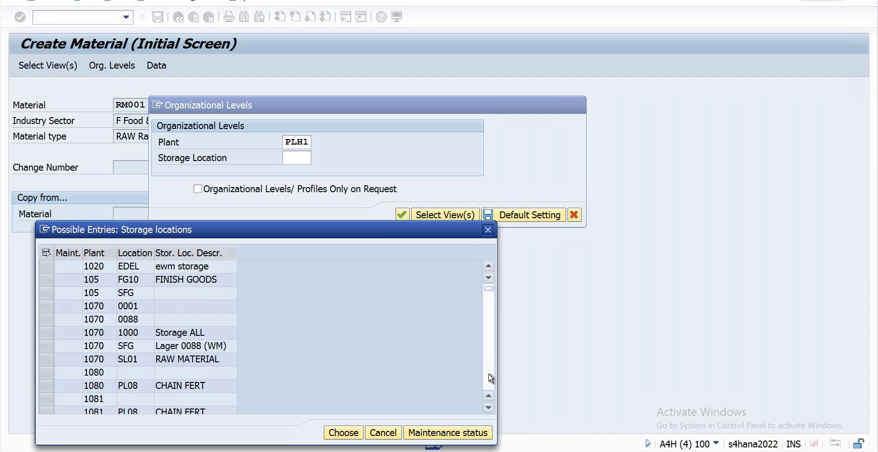
{"action": "scroll", "coordinate": [485, 249], "scroll_direction": "down", "scroll_amount": 5}
{"action": "scroll", "coordinate": [343, 237], "scroll_direction": "down", "scroll_amount": 4}
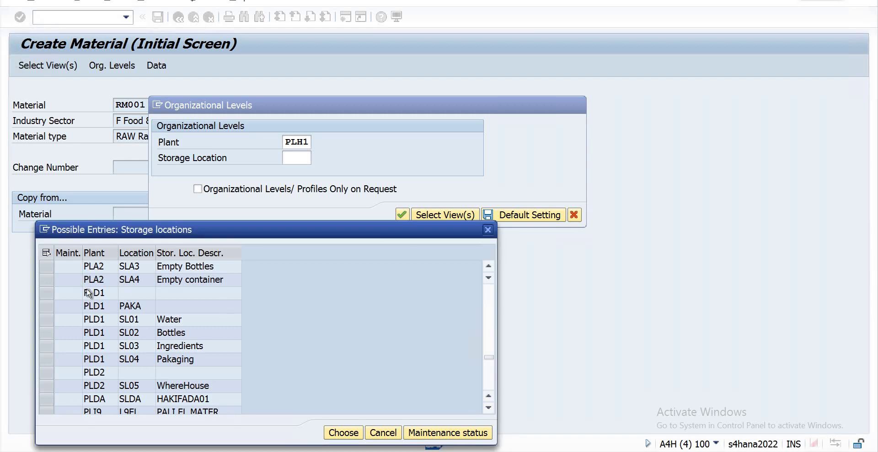
{"action": "double_click", "coordinate": [98, 320]}
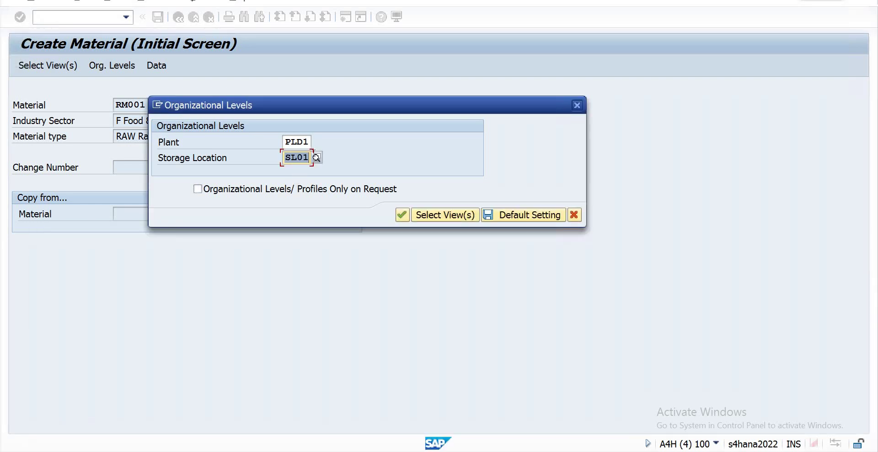
{"action": "left_click", "coordinate": [401, 214]}
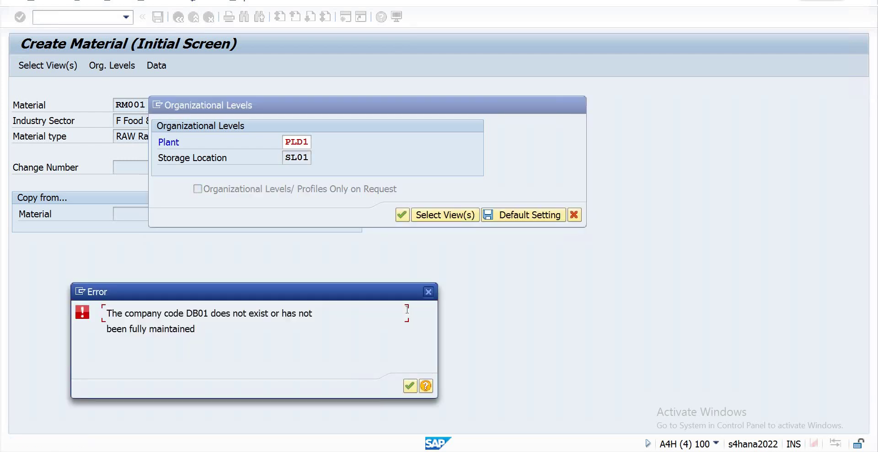
{"action": "left_click", "coordinate": [409, 387]}
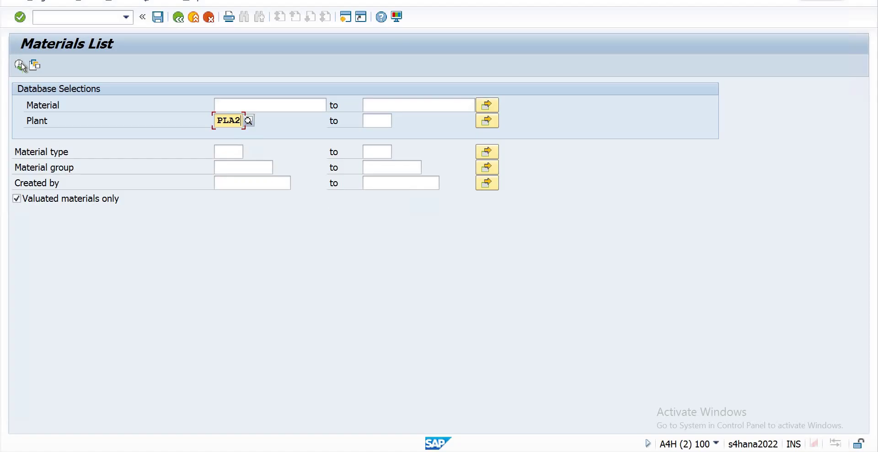
- In the other session, run the materials list for plant PLA2 and return to the SAP Easy Access screen
{"action": "key", "text": "F8"}
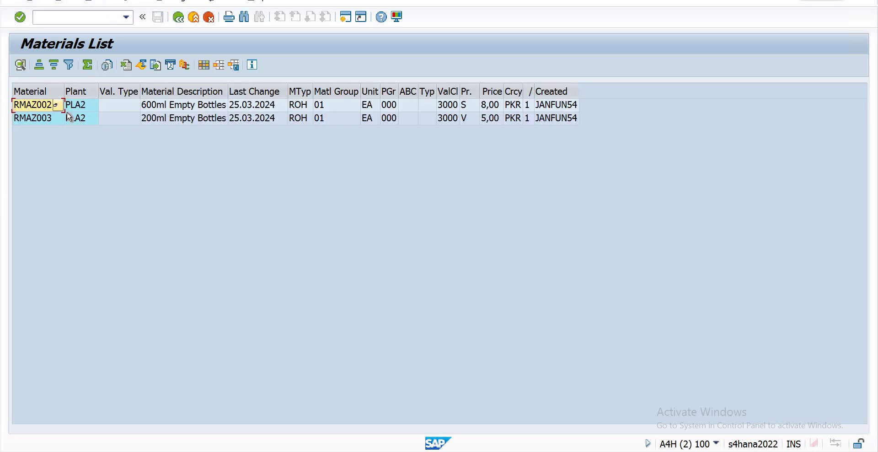
{"action": "left_click", "coordinate": [181, 24]}
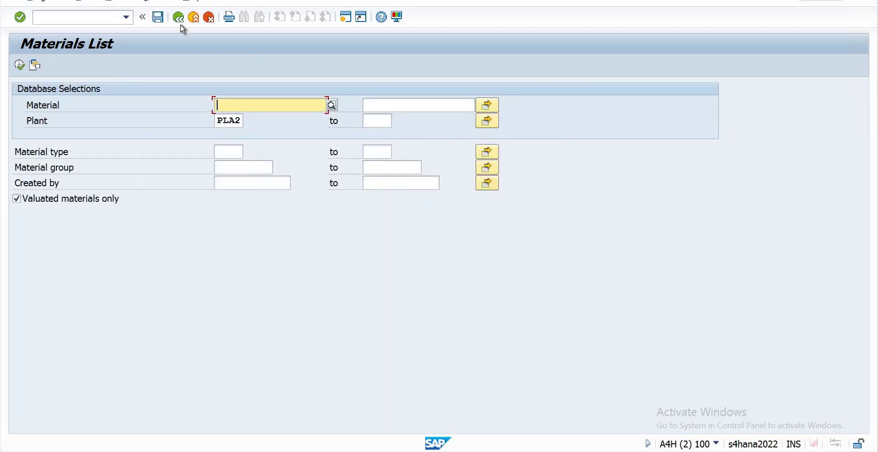
{"action": "left_click", "coordinate": [180, 24]}
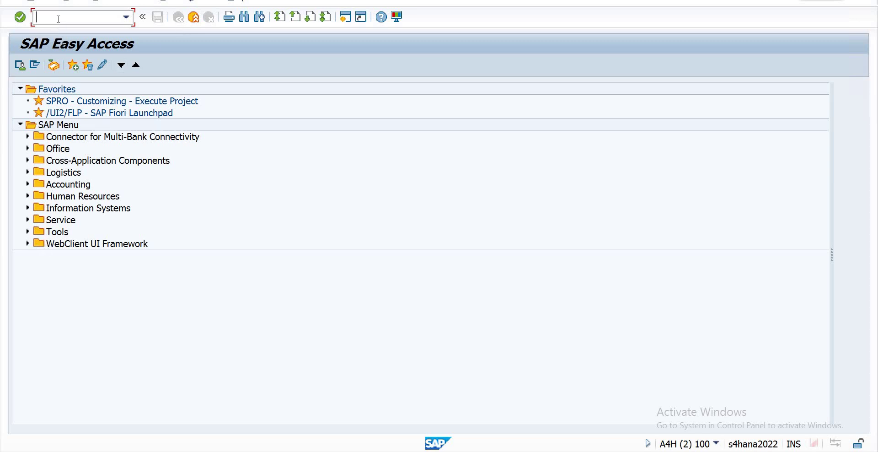
- Start transaction MK02 for changing a supplier, check the suggestions for supplier numbers starting with 5 and leave the supplier empty
{"action": "type", "text": "mk02"}
{"action": "key", "text": "Return"}
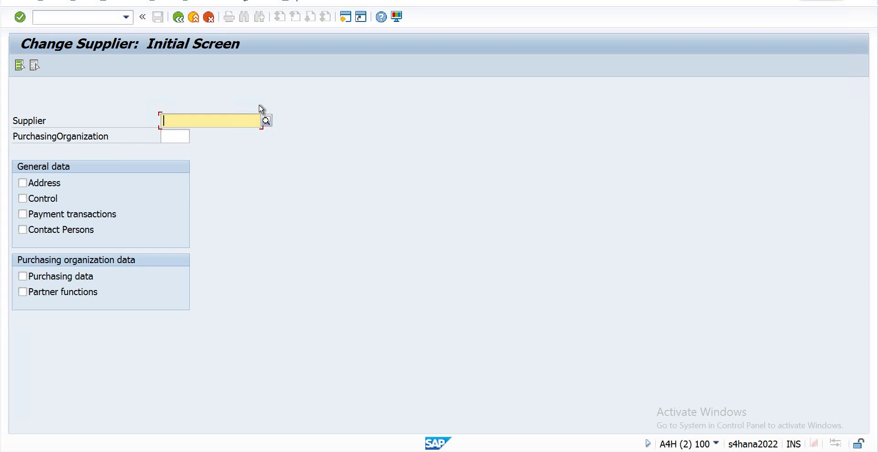
{"action": "type", "text": "5"}
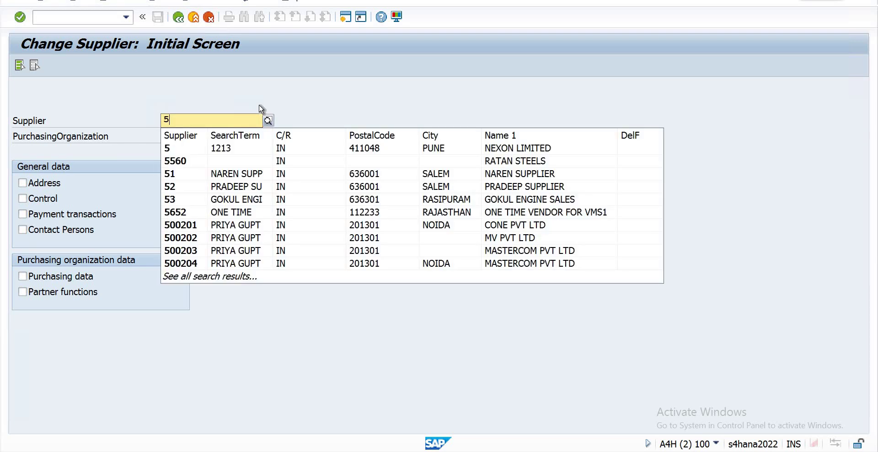
{"action": "key", "text": "BackSpace"}
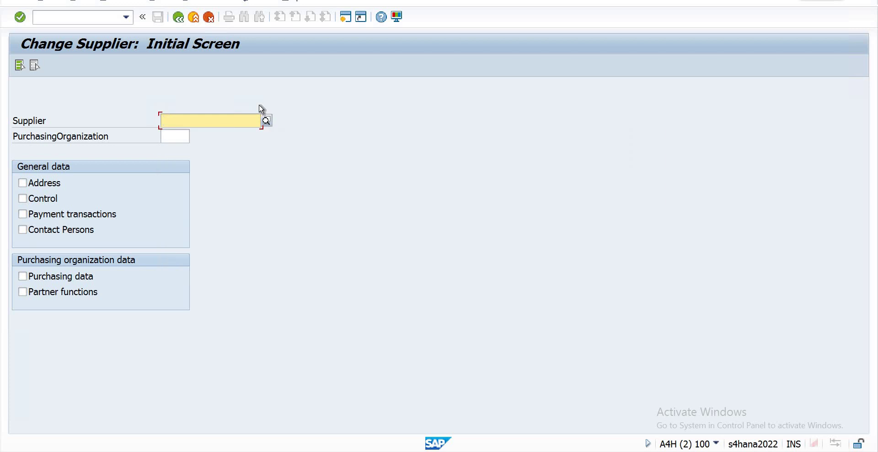
{"action": "left_click", "coordinate": [167, 134]}
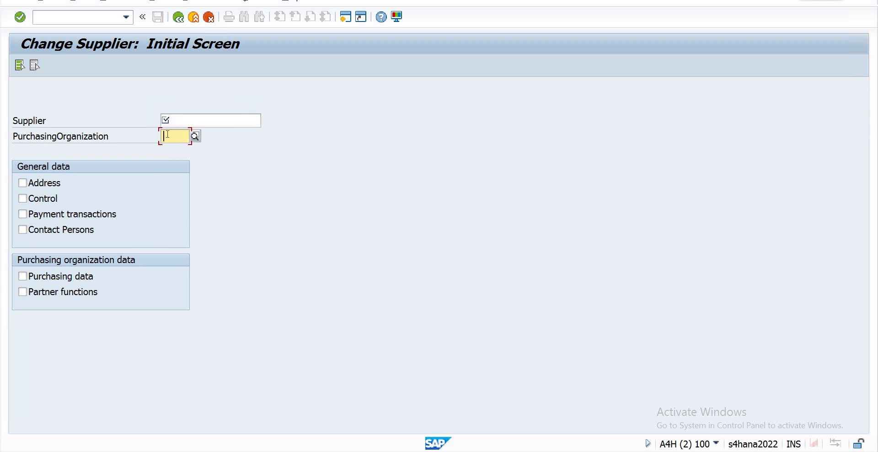
{"action": "left_click", "coordinate": [196, 136]}
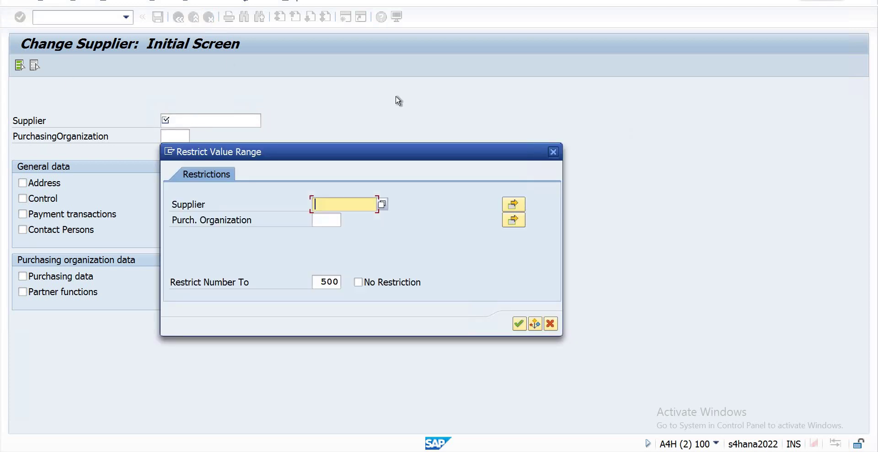
{"action": "key", "text": "Escape"}
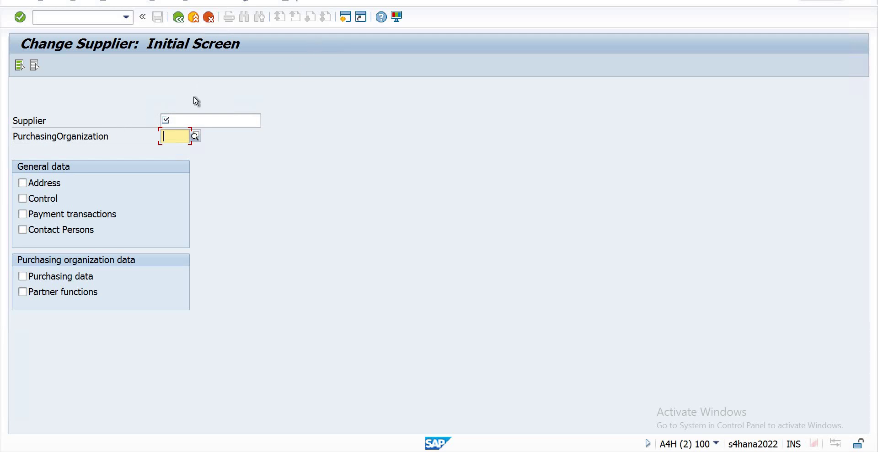
- Open a new session, run transaction SPRO and display the SAP Reference IMG
{"action": "left_click", "coordinate": [345, 19]}
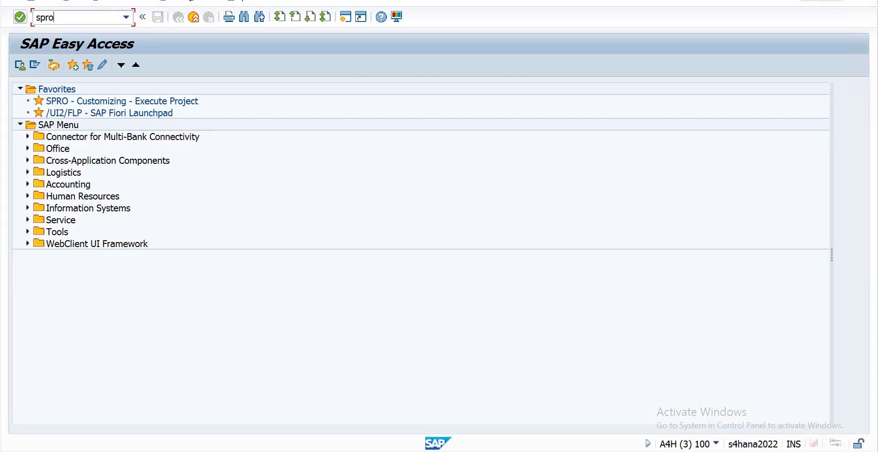
{"action": "type", "text": "spro"}
{"action": "key", "text": "Return"}
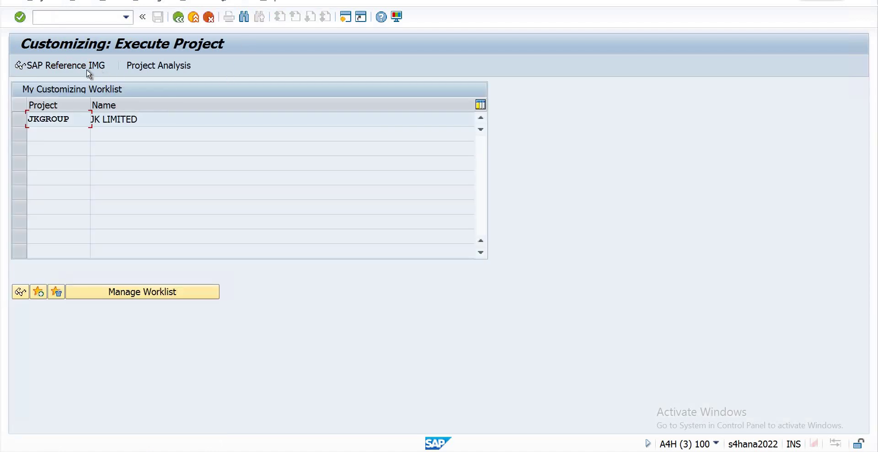
{"action": "left_click", "coordinate": [89, 67]}
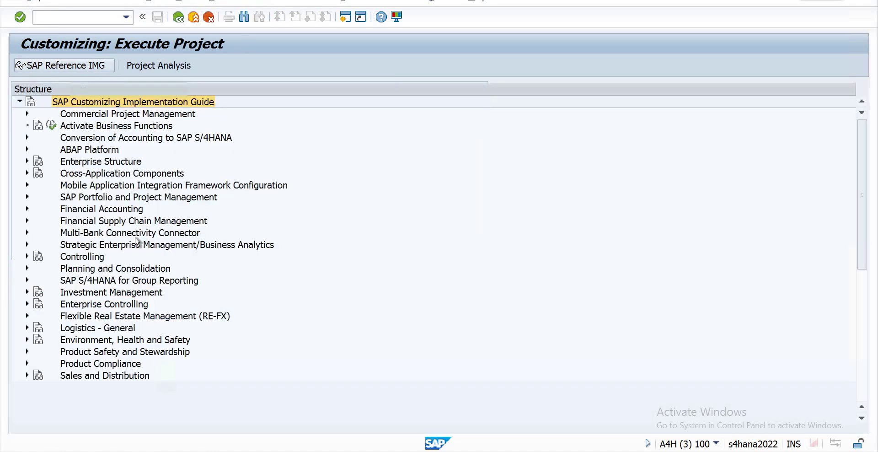
- Open the activity Assign purchasing organization to company code under Enterprise Structure, Assignment, Materials Management
{"action": "left_click", "coordinate": [27, 161]}
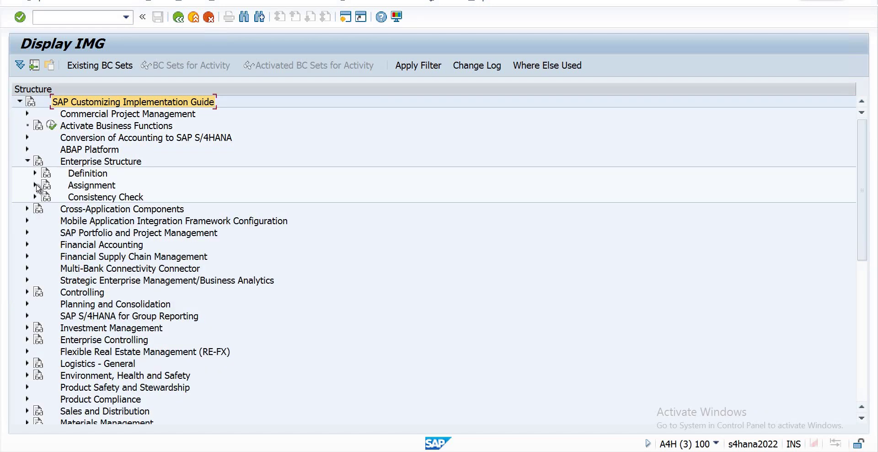
{"action": "left_click", "coordinate": [36, 184]}
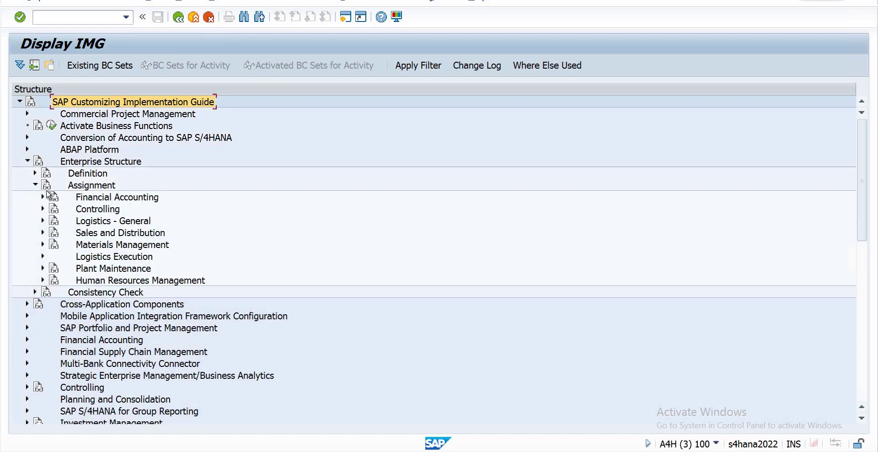
{"action": "left_click", "coordinate": [43, 244]}
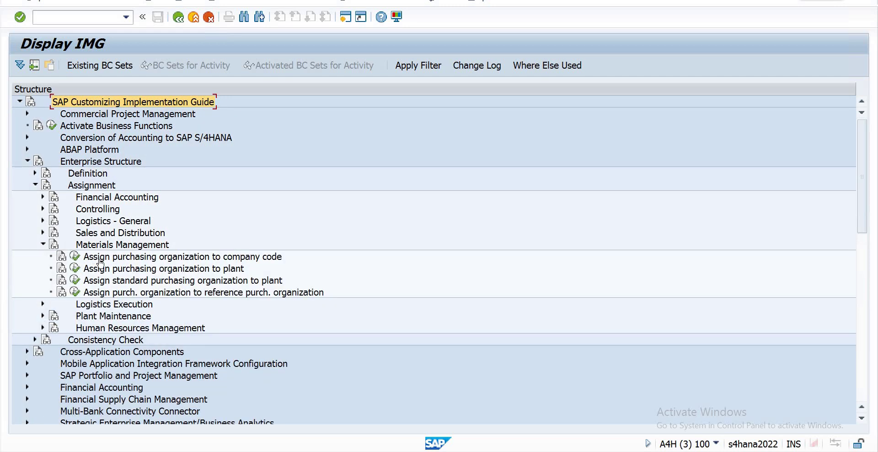
{"action": "left_click", "coordinate": [76, 257]}
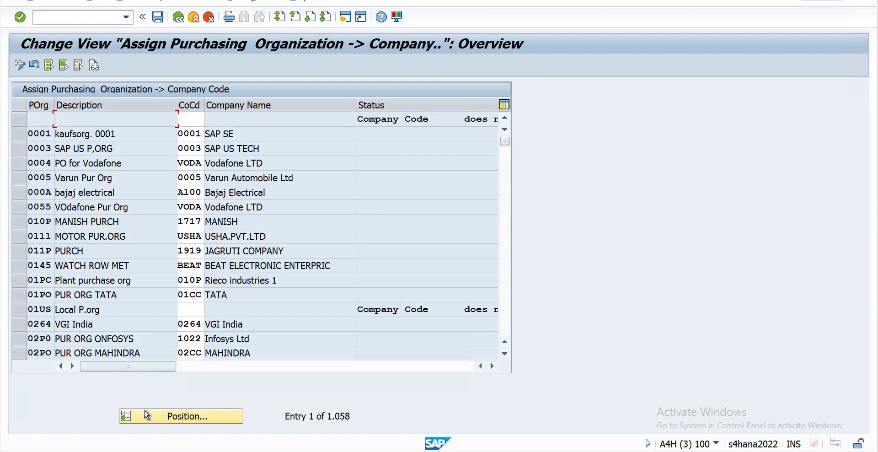
- Position the list of purchasing organization assignments at organization AZ02
{"action": "left_click", "coordinate": [151, 417]}
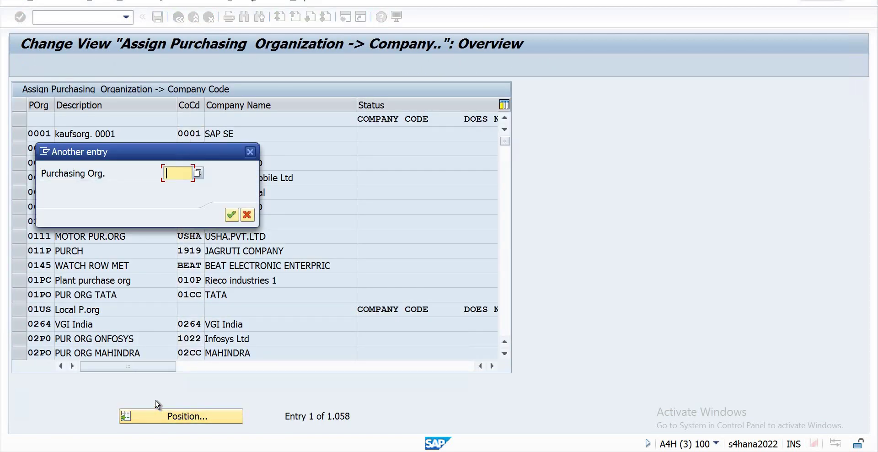
{"action": "type", "text": "az0"}
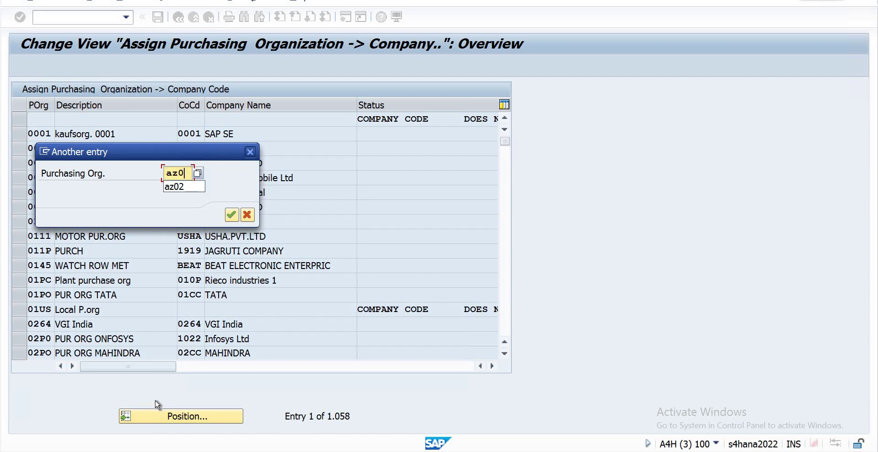
{"action": "type", "text": "2"}
{"action": "key", "text": "Return"}
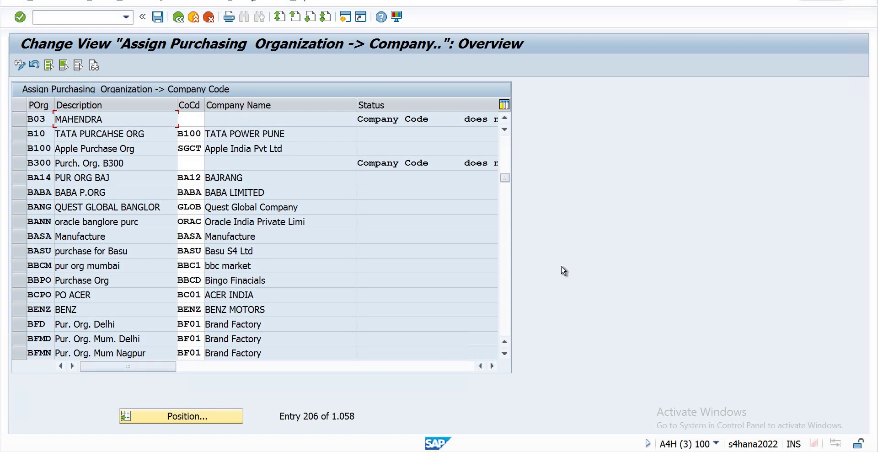
- Look through the purchasing organizations and their assigned company codes before and after the AZ02 position
{"action": "scroll", "coordinate": [507, 300], "scroll_direction": "down", "scroll_amount": 5}
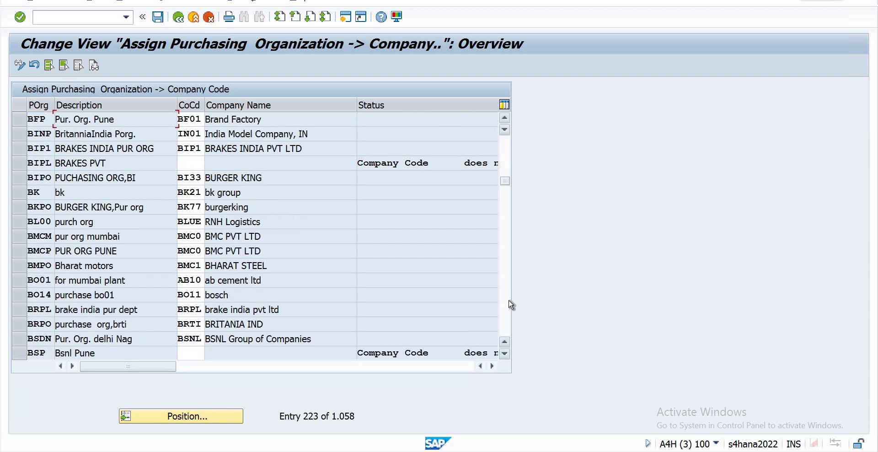
{"action": "scroll", "coordinate": [511, 304], "scroll_direction": "down", "scroll_amount": 9}
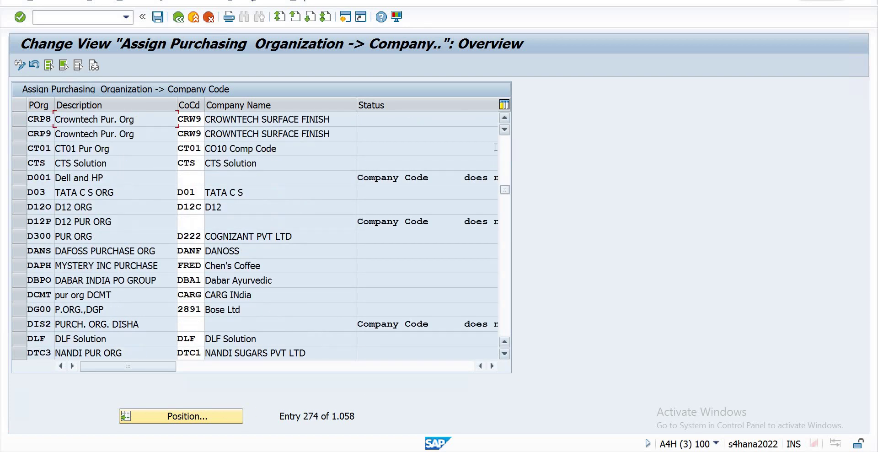
{"action": "scroll", "coordinate": [505, 155], "scroll_direction": "up", "scroll_amount": 15}
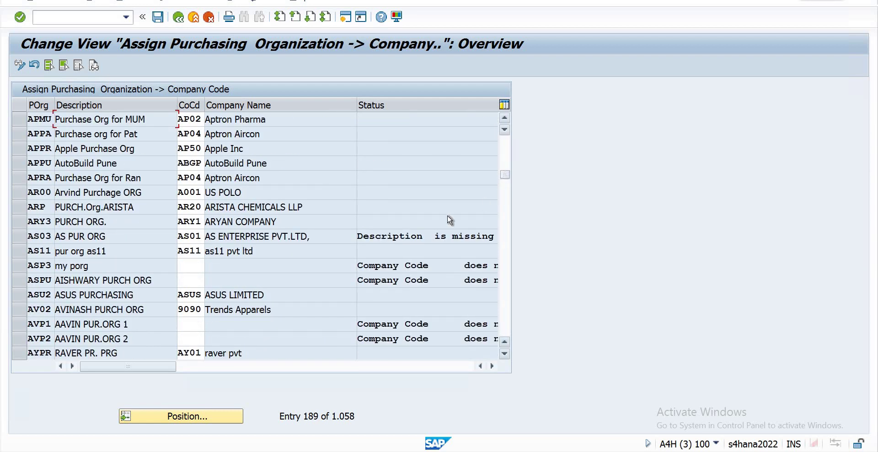
{"action": "left_click", "coordinate": [505, 354]}
{"action": "left_click", "coordinate": [505, 354]}
{"action": "left_click", "coordinate": [506, 355]}
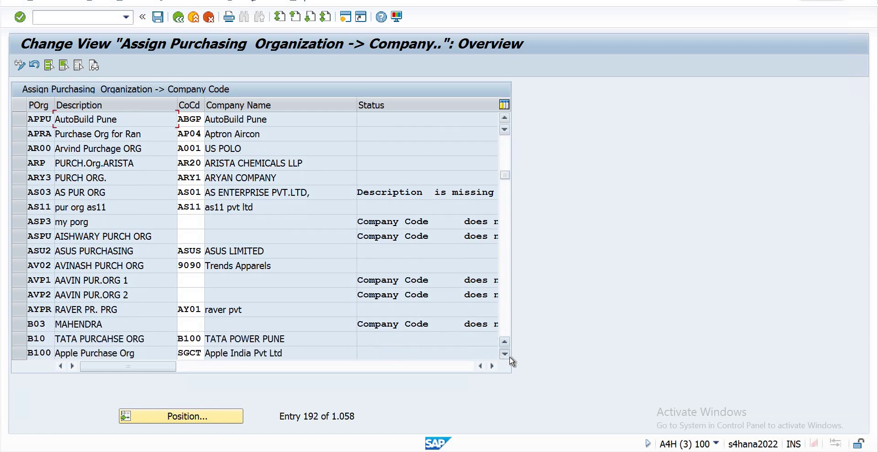
{"action": "left_click", "coordinate": [505, 354]}
{"action": "left_click", "coordinate": [507, 356]}
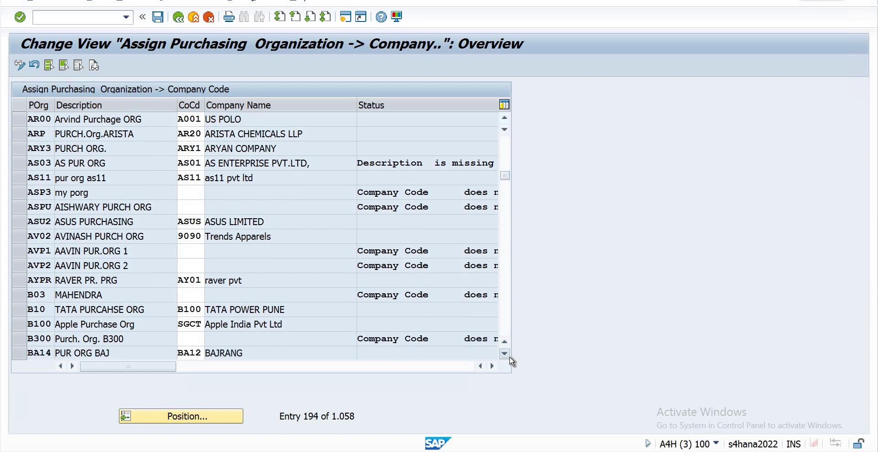
{"action": "left_click", "coordinate": [508, 356]}
{"action": "left_click", "coordinate": [507, 356]}
{"action": "left_click", "coordinate": [508, 356]}
{"action": "left_click", "coordinate": [507, 356]}
{"action": "left_click", "coordinate": [507, 356]}
{"action": "left_click", "coordinate": [507, 356]}
{"action": "left_click", "coordinate": [507, 356]}
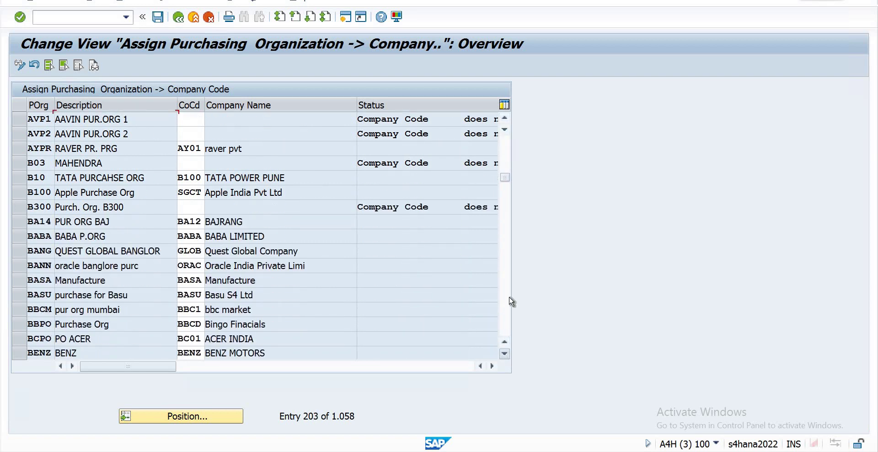
{"action": "left_click", "coordinate": [506, 163]}
{"action": "left_click", "coordinate": [508, 167]}
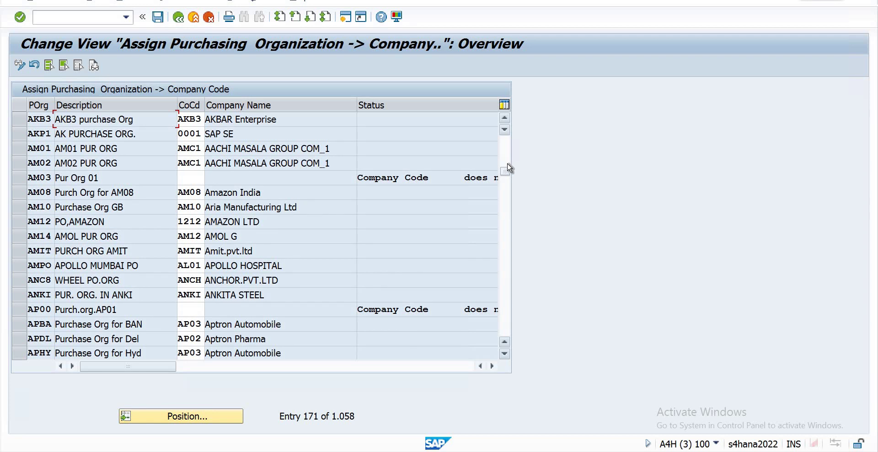
{"action": "left_click", "coordinate": [509, 158]}
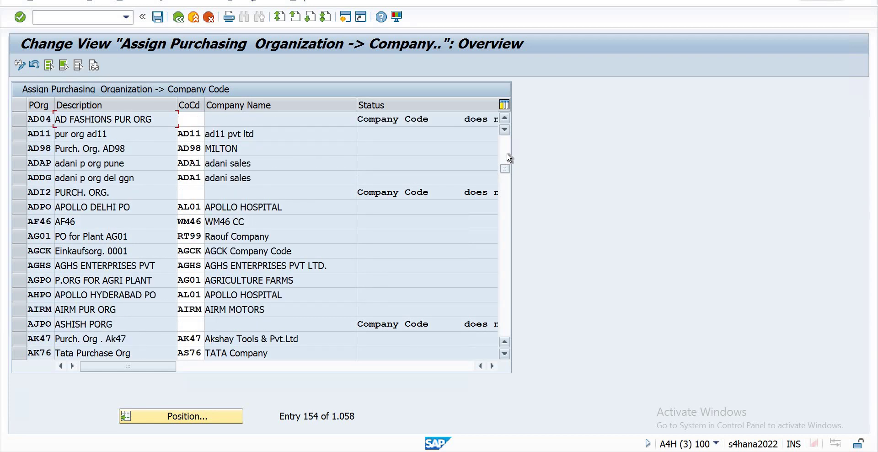
{"action": "left_click", "coordinate": [509, 158]}
{"action": "left_click", "coordinate": [507, 155]}
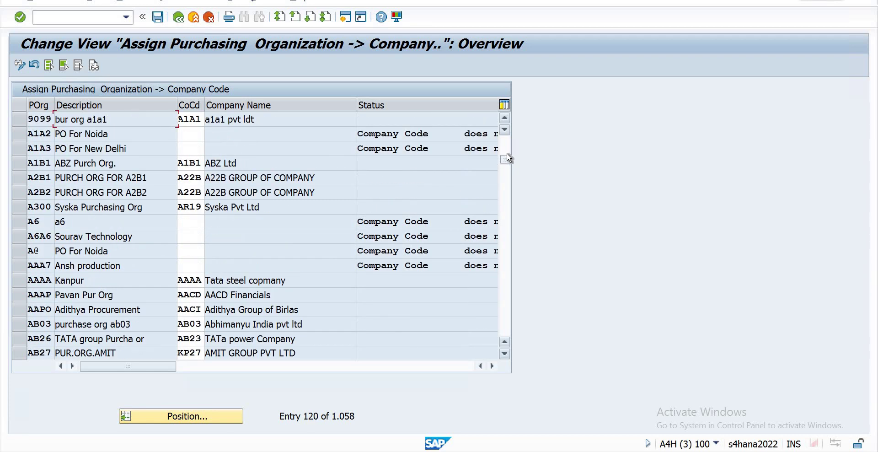
{"action": "left_click", "coordinate": [506, 155]}
{"action": "left_click", "coordinate": [506, 156]}
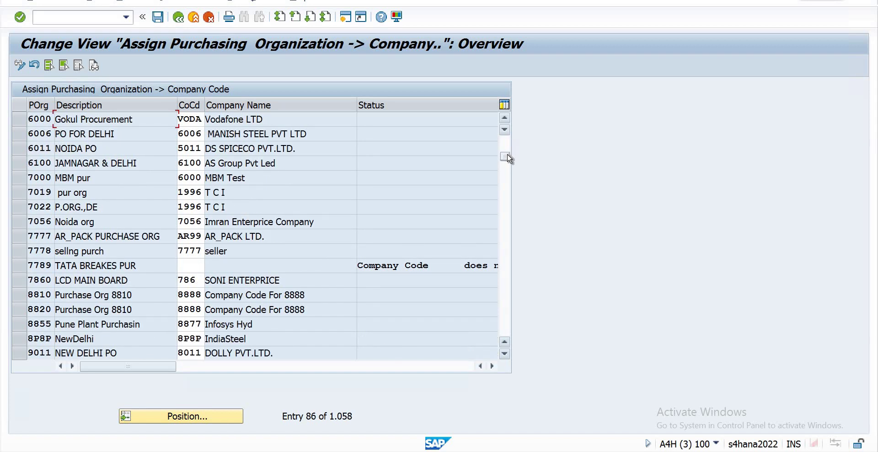
{"action": "scroll", "coordinate": [506, 156], "scroll_direction": "down", "scroll_amount": 2}
{"action": "left_click_drag", "start_coordinate": [506, 146], "coordinate": [506, 145]}
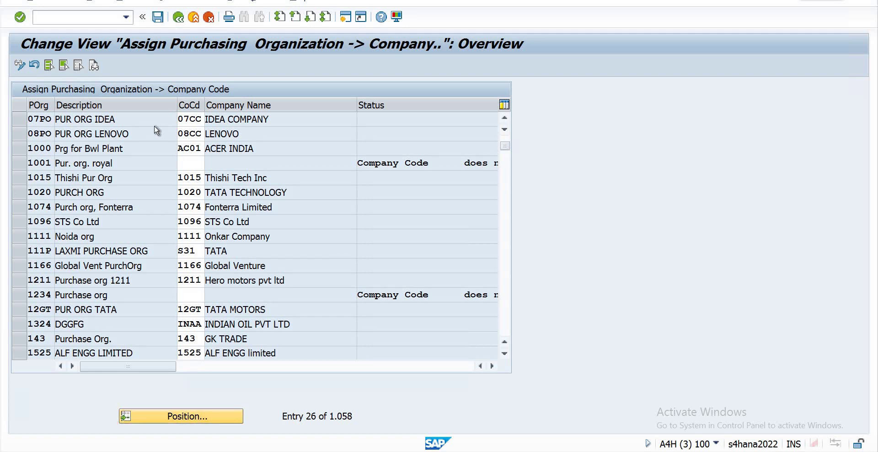
- Position the assignment list at purchasing organization PO10
{"action": "type", "text": "po"}
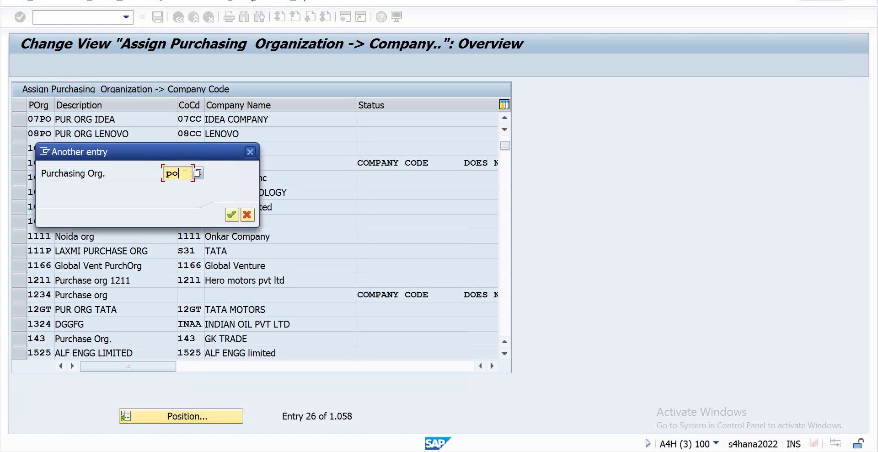
{"action": "type", "text": "10"}
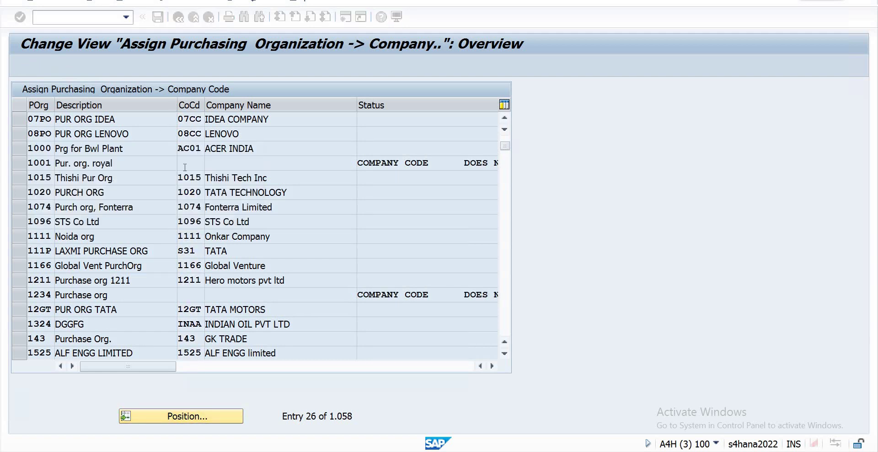
{"action": "key", "text": "Return"}
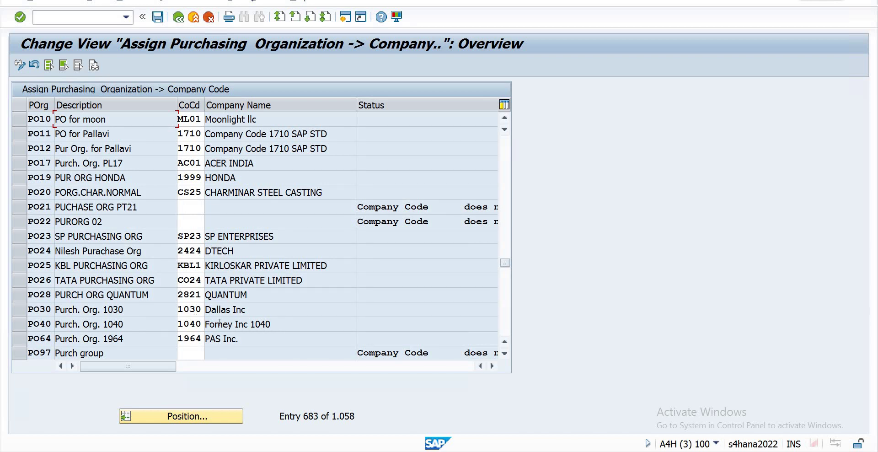
- Position the assignment list at purchasing organization POBD, check the entries around it and return to the Change Supplier session
{"action": "left_click", "coordinate": [208, 422]}
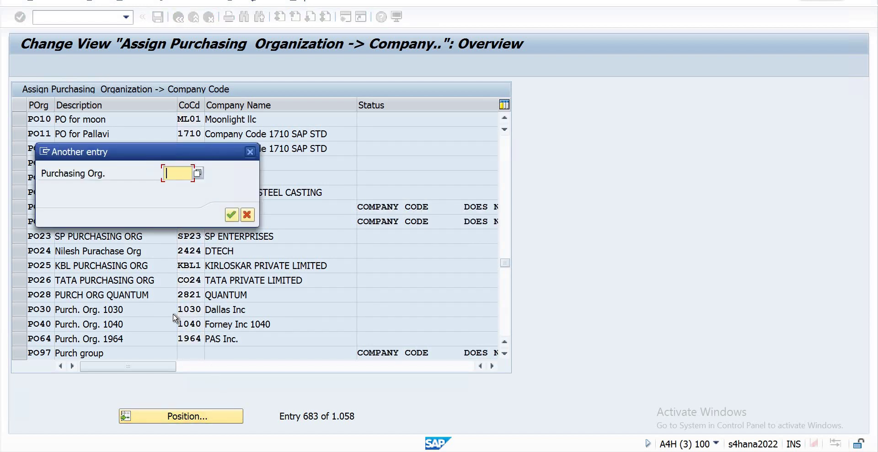
{"action": "type", "text": "po"}
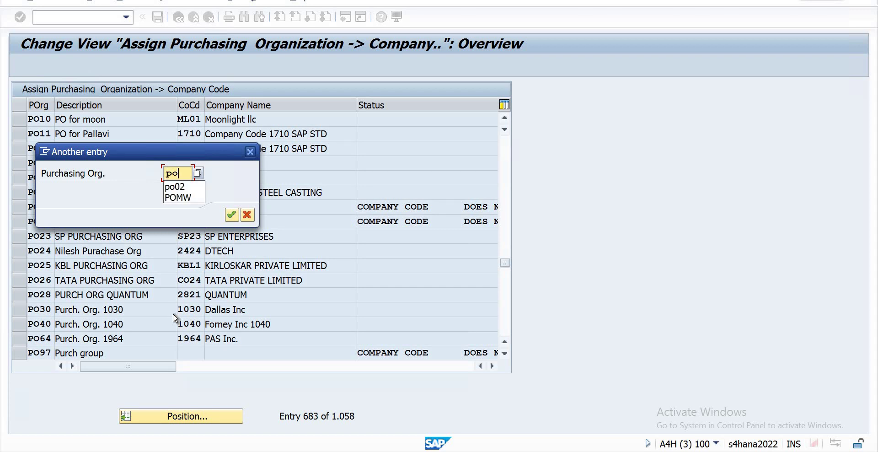
{"action": "type", "text": "bd"}
{"action": "key", "text": "Return"}
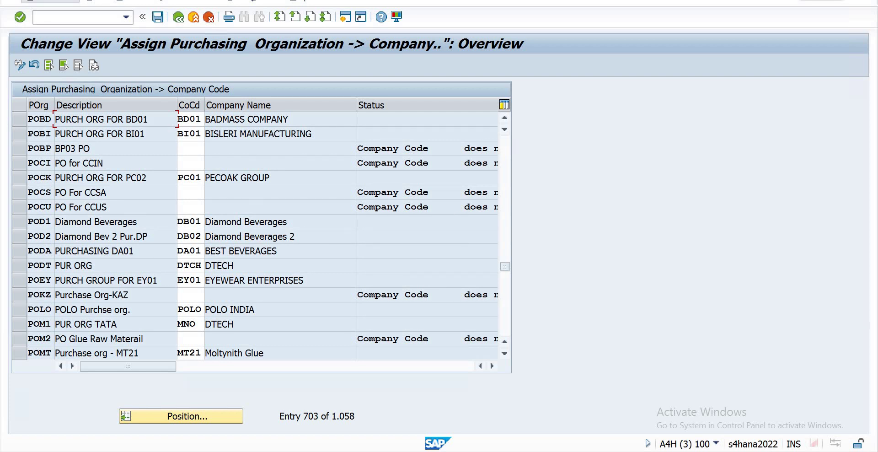
{"action": "scroll", "coordinate": [261, 181], "scroll_direction": "up", "scroll_amount": 1}
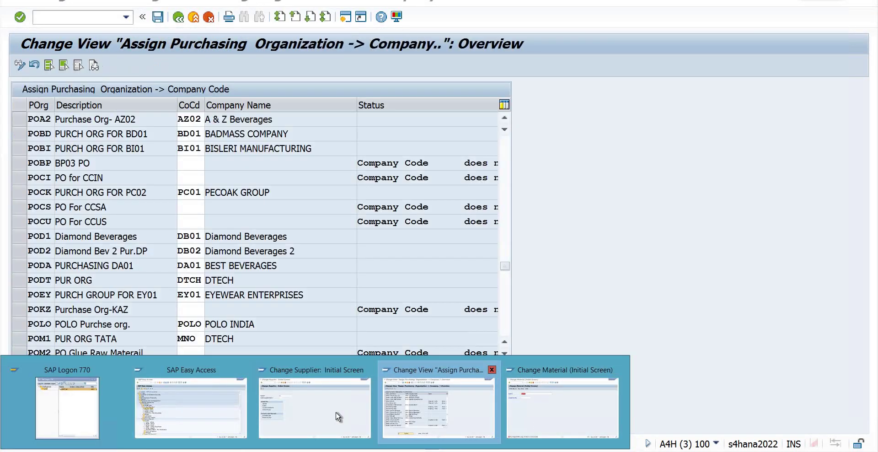
{"action": "left_click", "coordinate": [337, 416]}
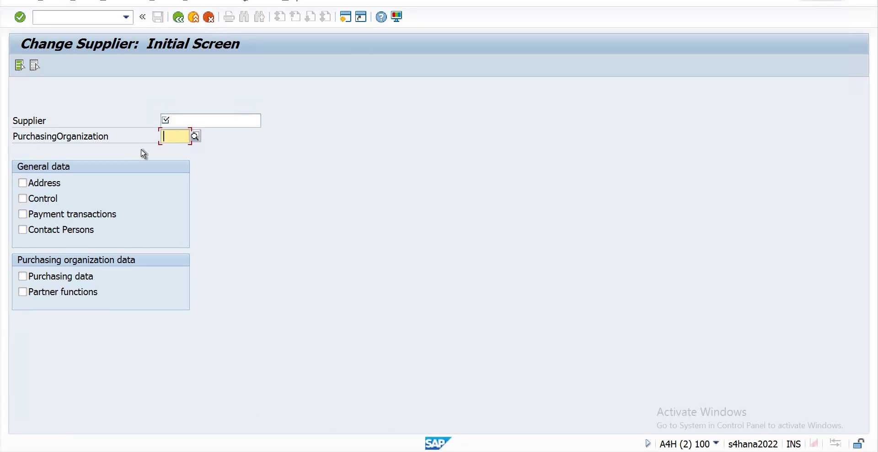
- Enter purchasing organization POA2 and select the Address, Payment transactions and Purchasing data views for the supplier
{"action": "type", "text": "poa2"}
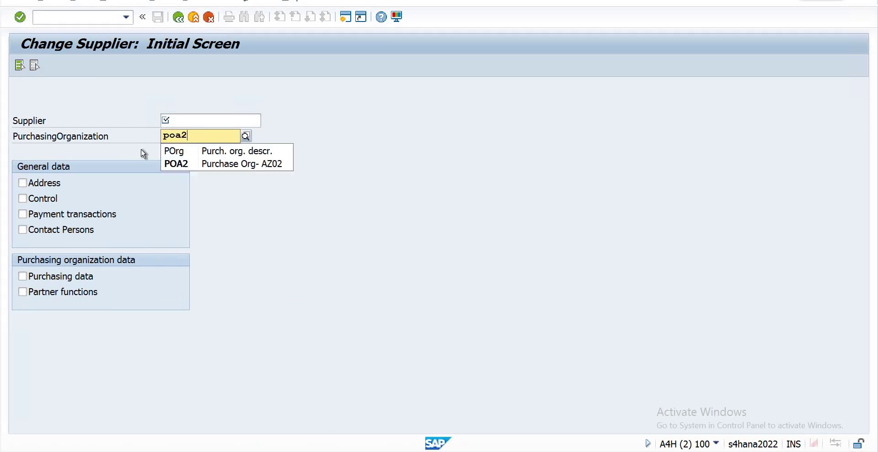
{"action": "left_click", "coordinate": [217, 166]}
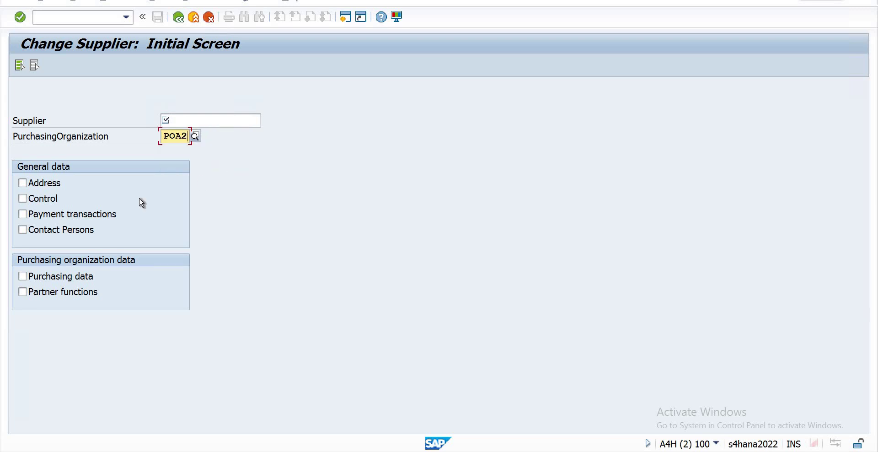
{"action": "left_click", "coordinate": [28, 214]}
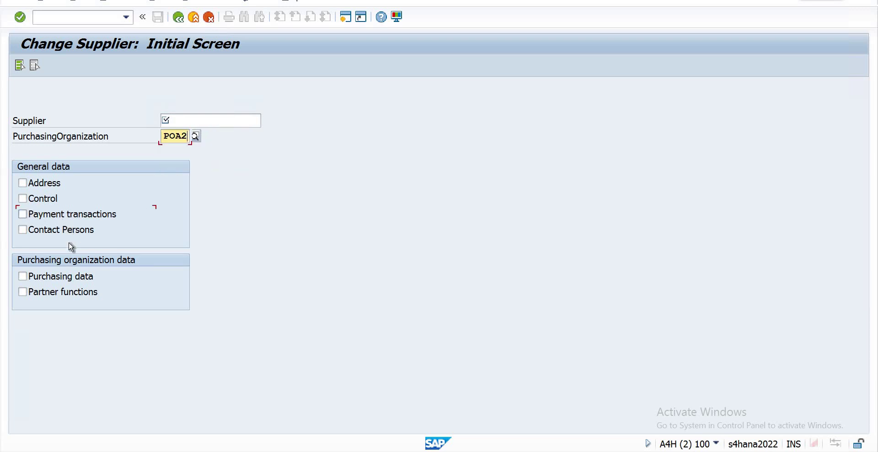
{"action": "left_click", "coordinate": [23, 275]}
{"action": "left_click", "coordinate": [23, 182]}
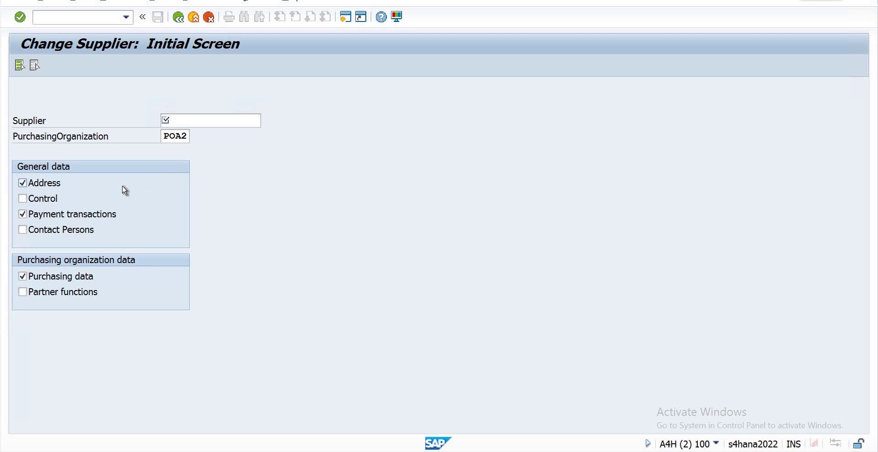
{"action": "key", "text": "Return"}
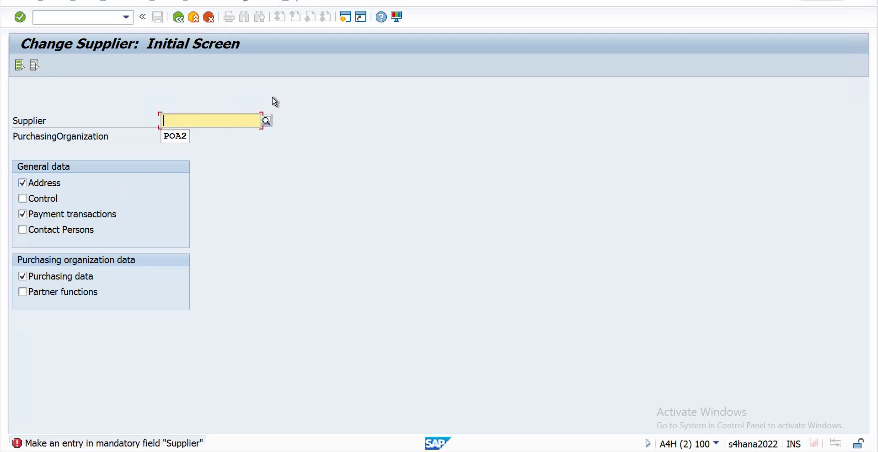
- Find the supplier through company code AZ02, select the domestic vendor and display its purchasing data
{"action": "left_click", "coordinate": [267, 123]}
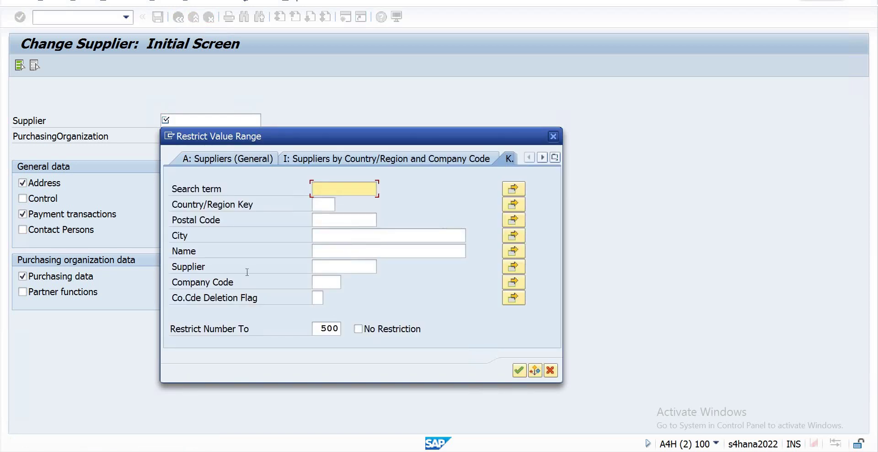
{"action": "left_click", "coordinate": [325, 281]}
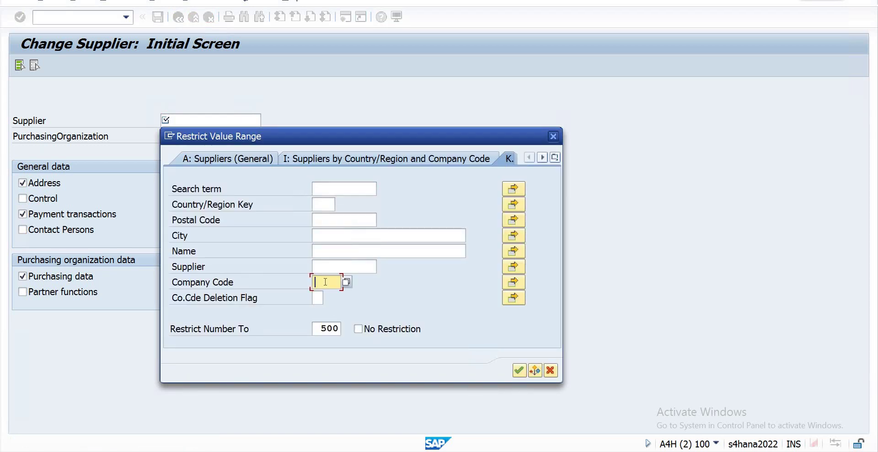
{"action": "type", "text": "az02"}
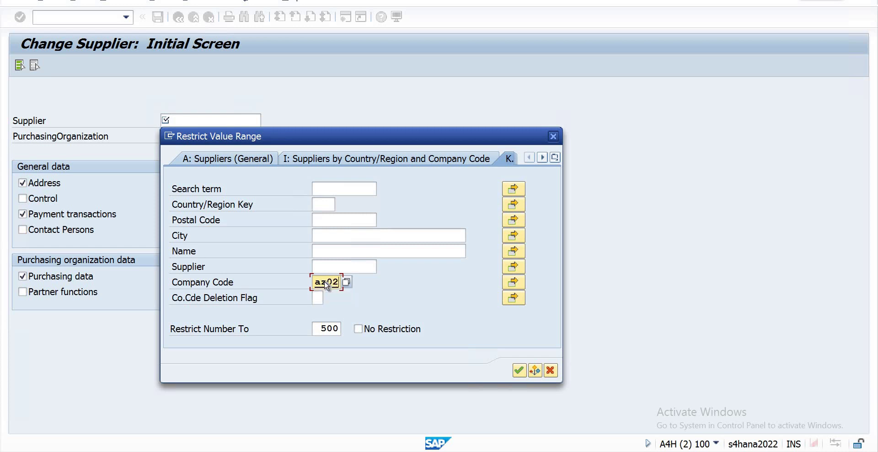
{"action": "key", "text": "Return"}
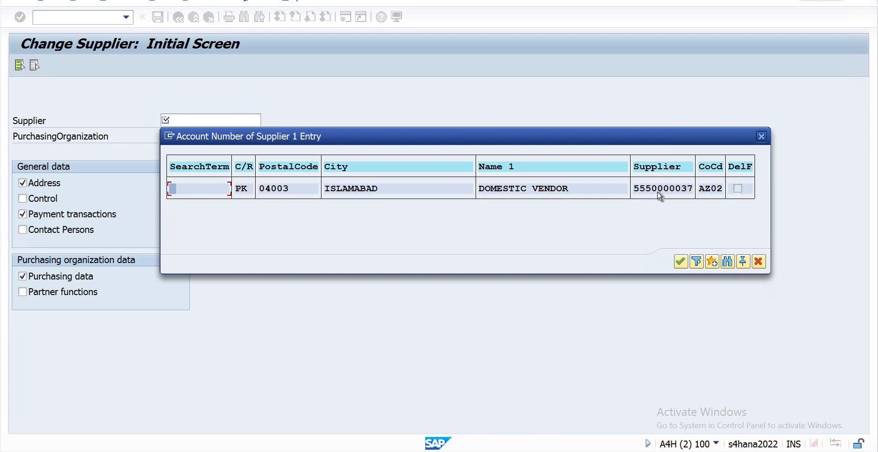
{"action": "left_click", "coordinate": [680, 261]}
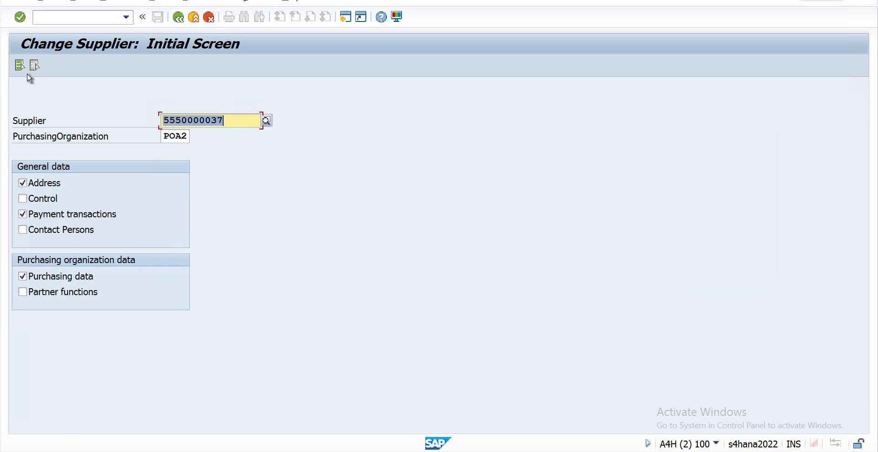
{"action": "key", "text": "Return"}
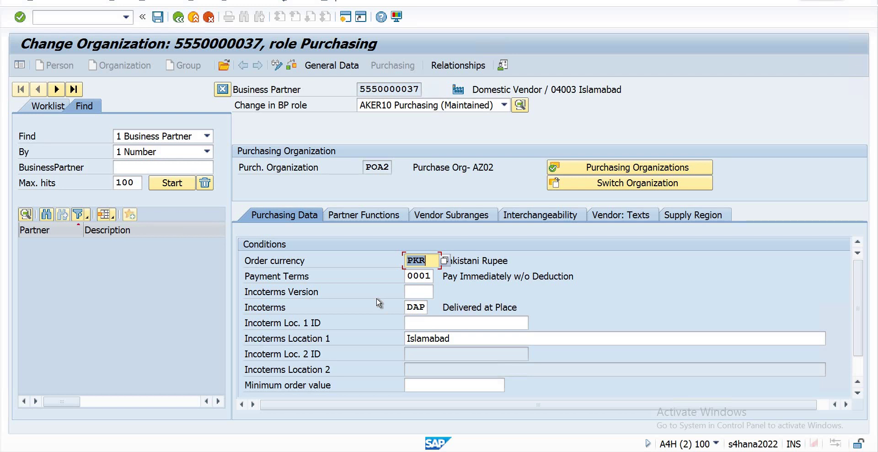
- Leave the supplier record with /n and return to the SAP Easy Access screen
{"action": "left_click", "coordinate": [82, 18]}
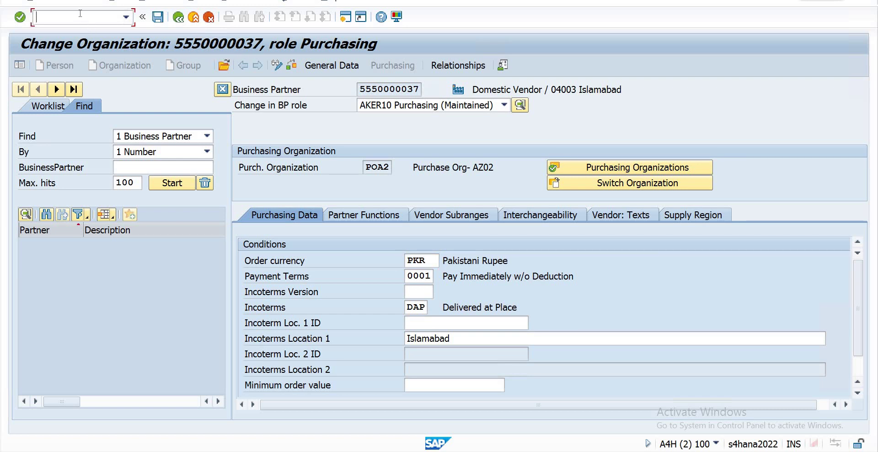
{"action": "type", "text": "/n"}
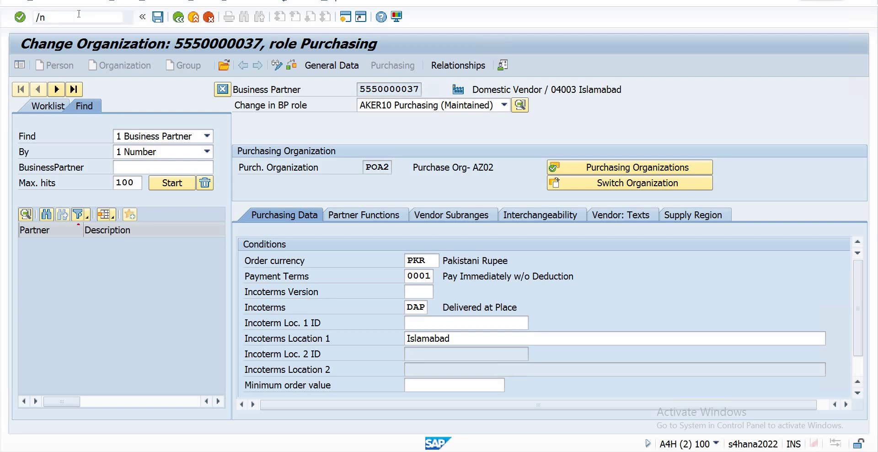
{"action": "key", "text": "Return"}
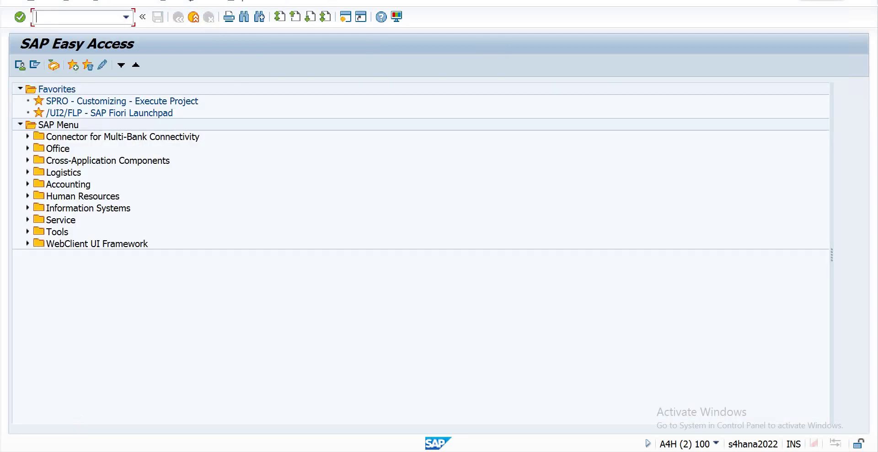
- Switch to the SAP Easy Access session with the expanded Purchasing folder and start ME51N to create a purchase requisition
{"action": "mouse_move", "coordinate": [201, 450]}
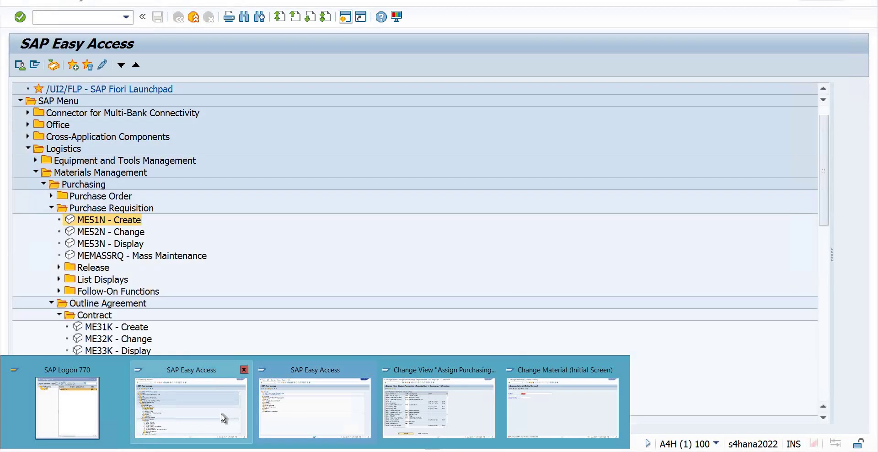
{"action": "left_click", "coordinate": [224, 417]}
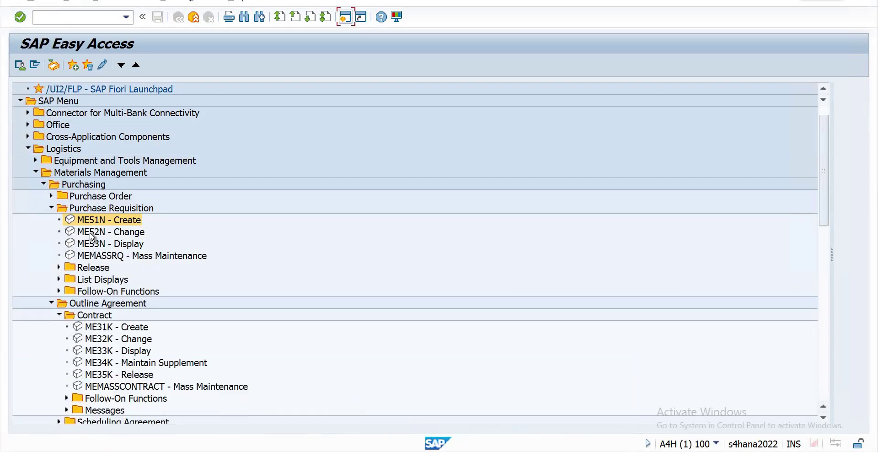
{"action": "double_click", "coordinate": [99, 210]}
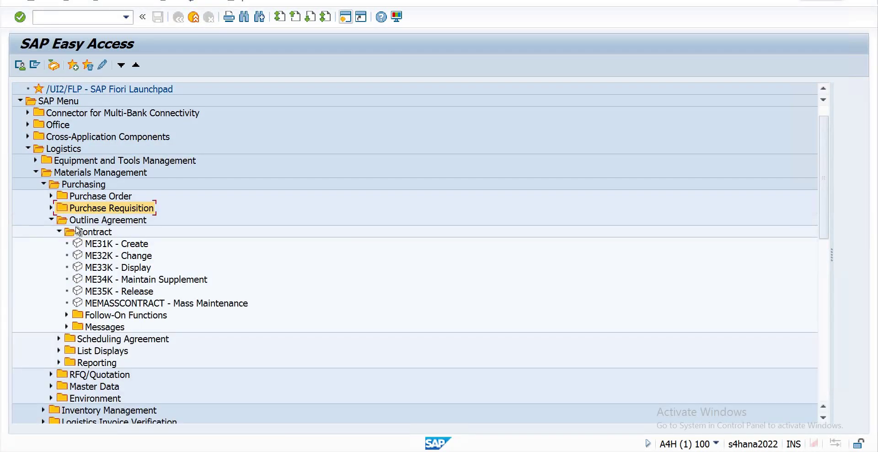
{"action": "left_click", "coordinate": [51, 208]}
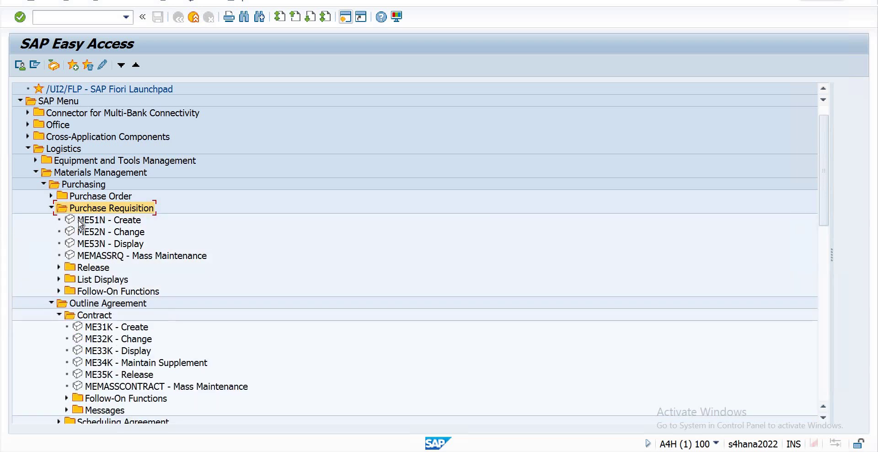
{"action": "left_click", "coordinate": [80, 221]}
{"action": "key", "text": "Return"}
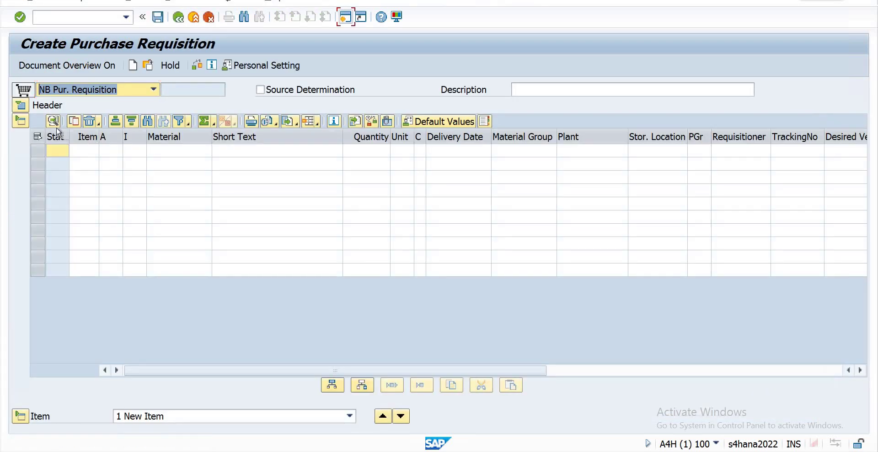
- Enter item 10 with material RMAZ002 in the first row of the requisition
{"action": "left_click", "coordinate": [82, 149]}
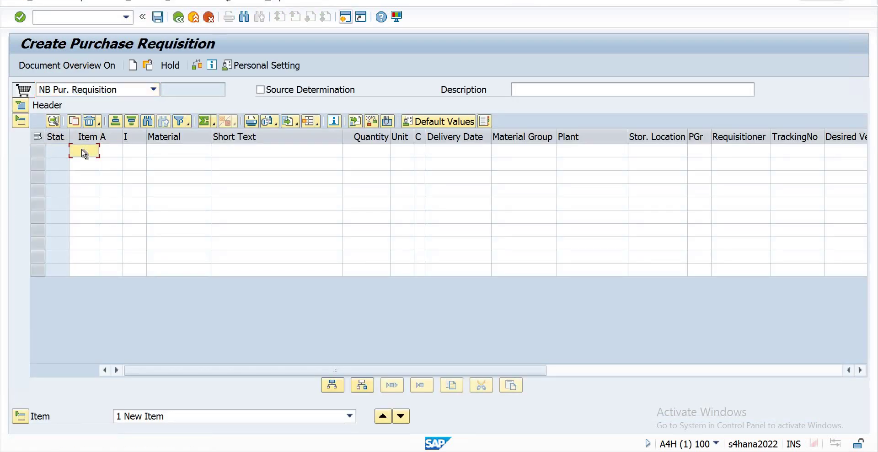
{"action": "type", "text": "10"}
{"action": "key", "text": "Tab"}
{"action": "key", "text": "Tab"}
{"action": "key", "text": "Tab"}
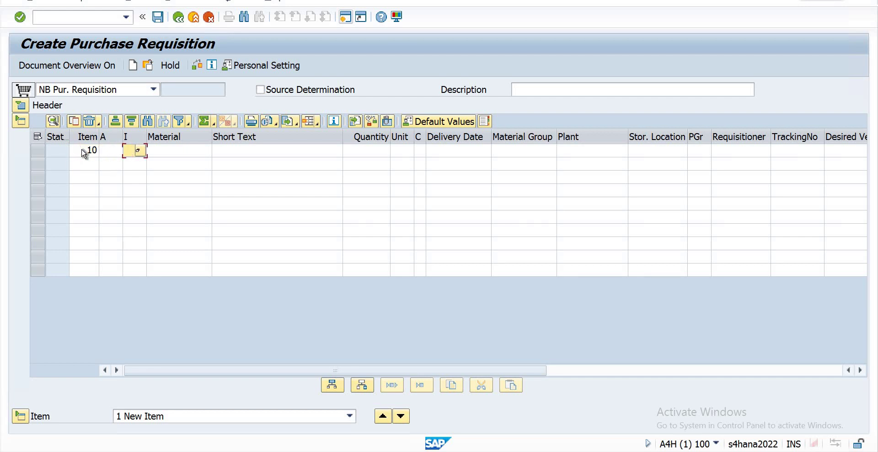
{"action": "key", "text": "Tab"}
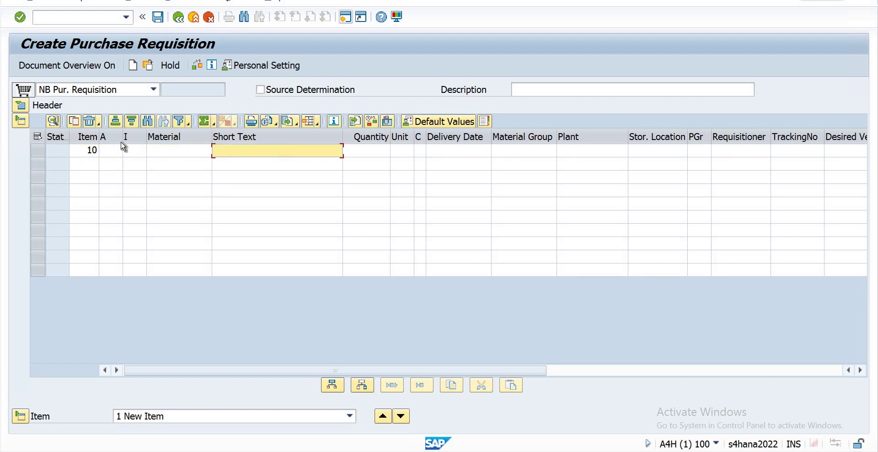
{"action": "left_click", "coordinate": [170, 152]}
{"action": "type", "text": "rm"}
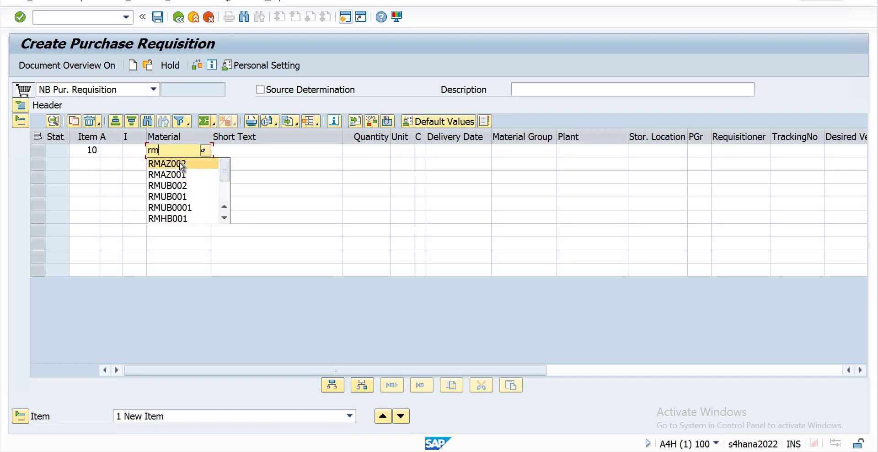
{"action": "left_click", "coordinate": [208, 163]}
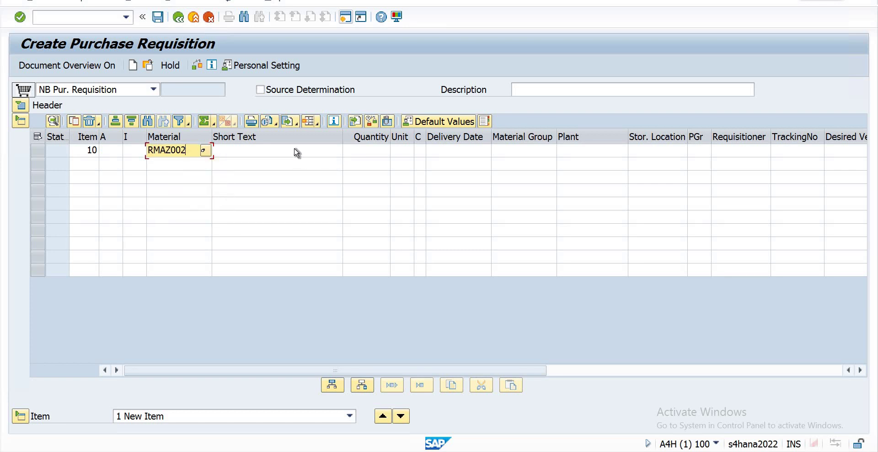
{"action": "key", "text": "Tab"}
- Set the quantity of item 10 to 100000 with unit EA
{"action": "left_click", "coordinate": [375, 151]}
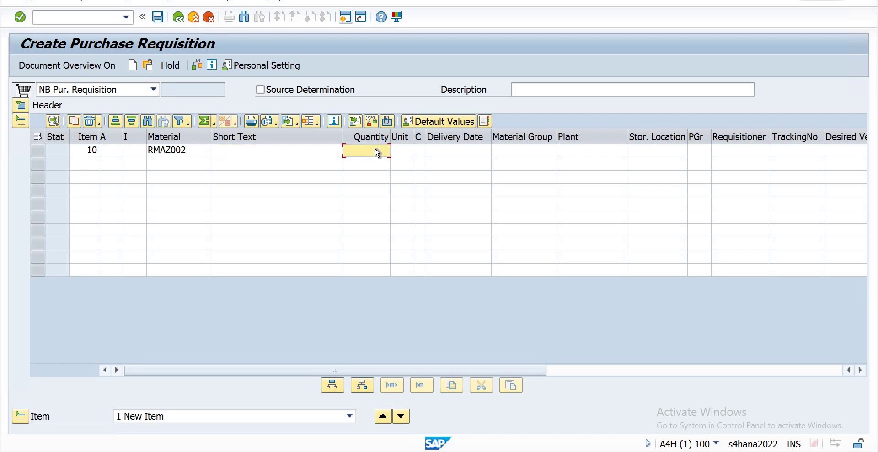
{"action": "type", "text": "100000"}
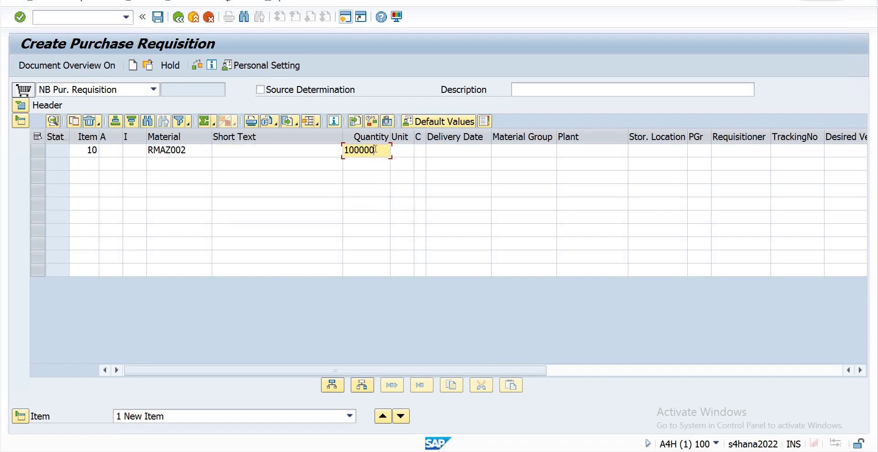
{"action": "key", "text": "Tab"}
{"action": "type", "text": "e"}
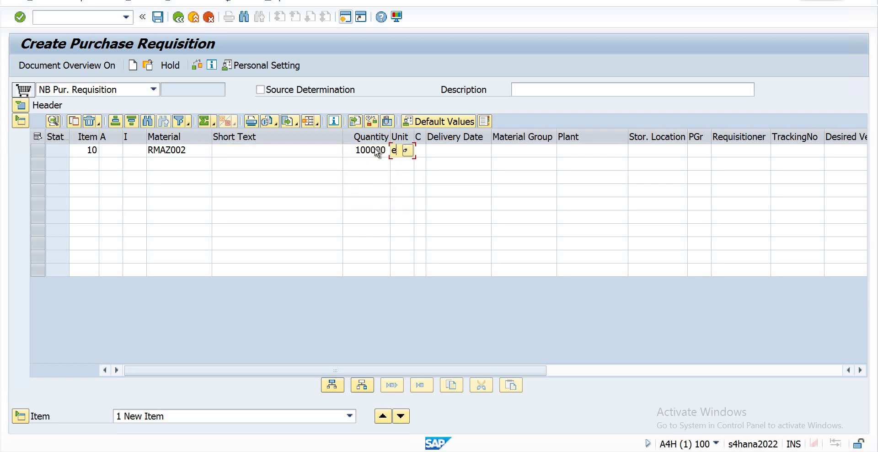
{"action": "key", "text": "Tab"}
{"action": "key", "text": "Tab"}
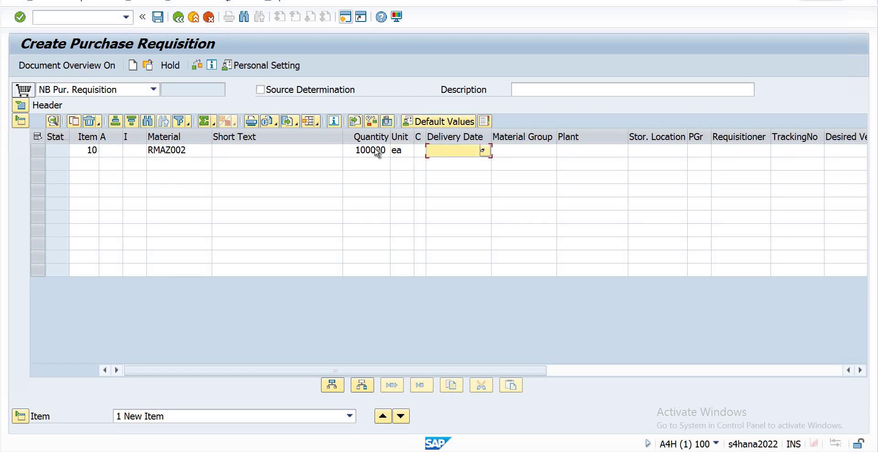
- Assign plant PLA2 to item 10 and validate the entries of the row
{"action": "key", "text": "Tab"}
{"action": "key", "text": "Tab"}
{"action": "key", "text": "Tab"}
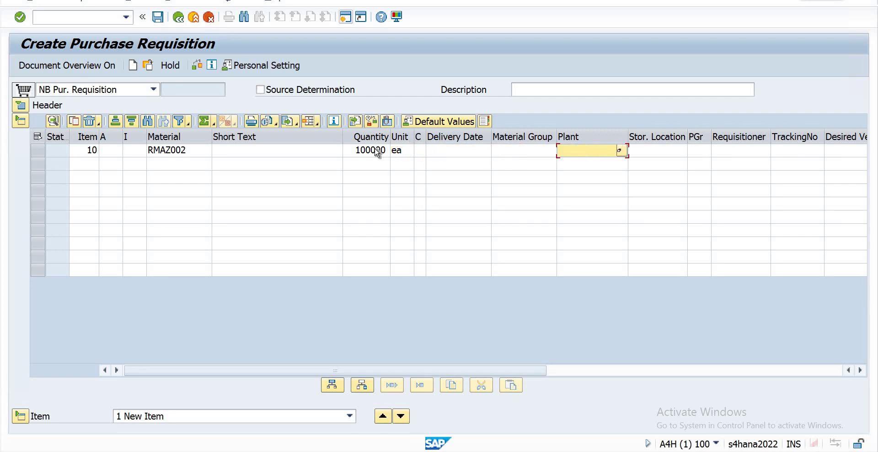
{"action": "left_click", "coordinate": [606, 152]}
{"action": "type", "text": "pl"}
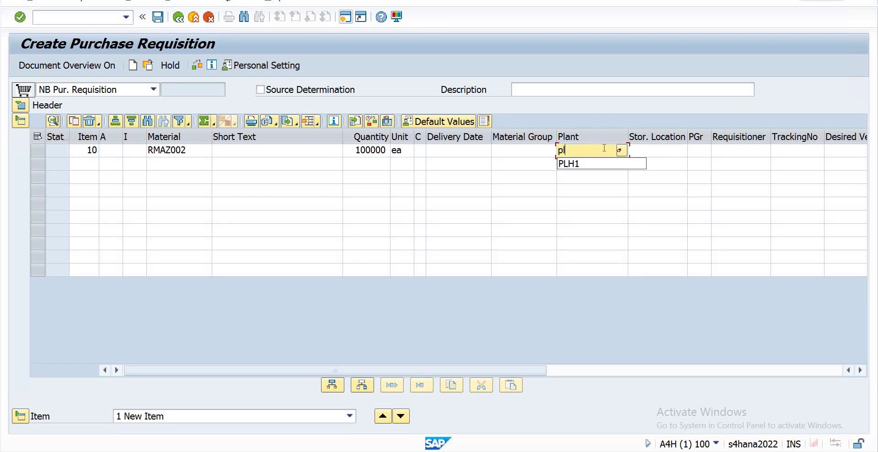
{"action": "key", "text": "Down"}
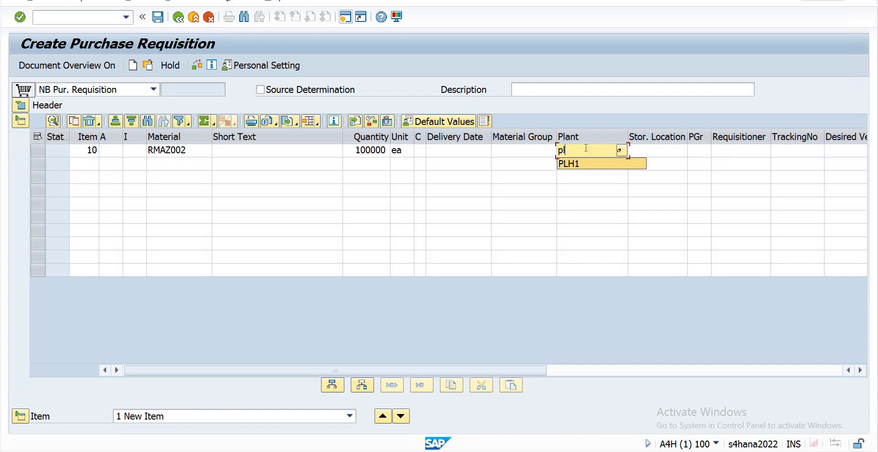
{"action": "type", "text": "a"}
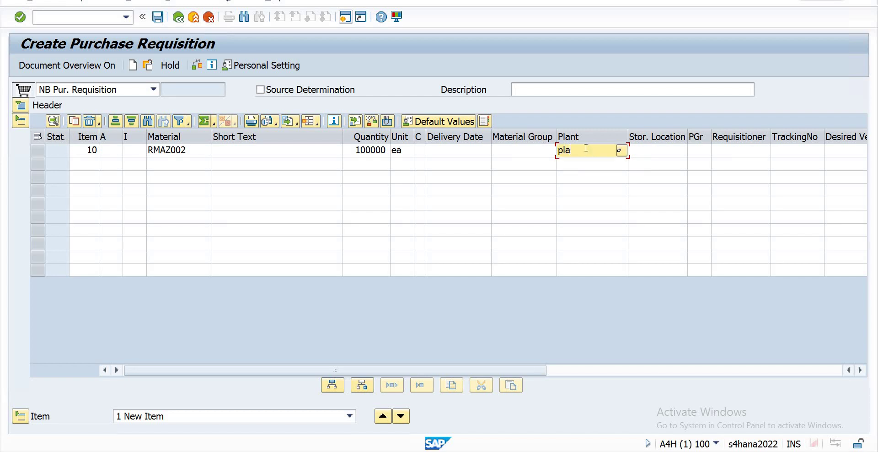
{"action": "type", "text": "2"}
{"action": "key", "text": "Return"}
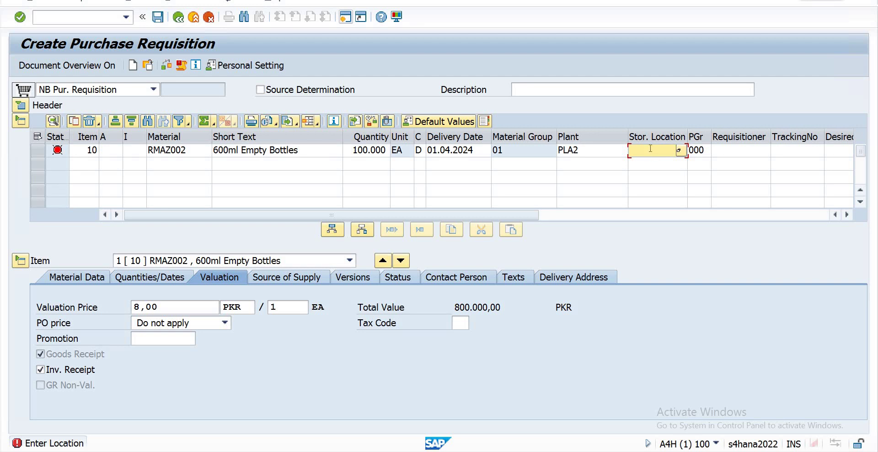
{"action": "type", "text": "sl01"}
{"action": "key", "text": "BackSpace"}
{"action": "key", "text": "BackSpace"}
{"action": "key", "text": "BackSpace"}
{"action": "key", "text": "BackSpace"}
{"action": "key", "text": "Return"}
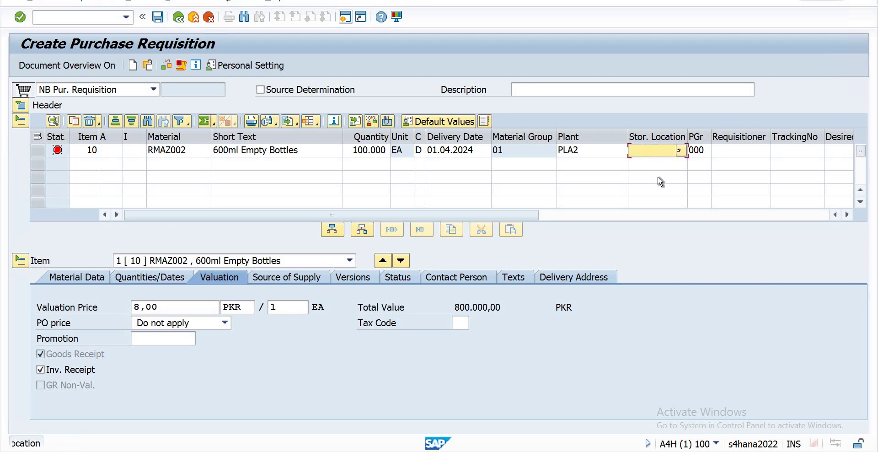
- Assign storage location SLA3 to item 10 and validate the row's entries
{"action": "left_click", "coordinate": [681, 151]}
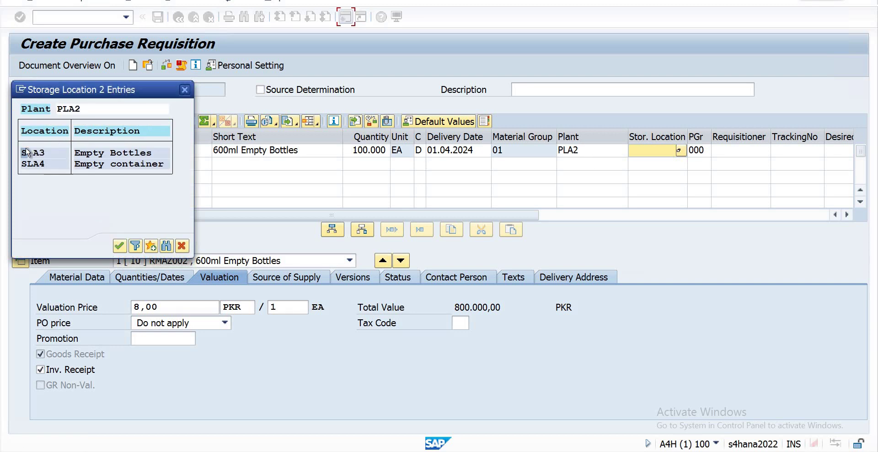
{"action": "double_click", "coordinate": [39, 153]}
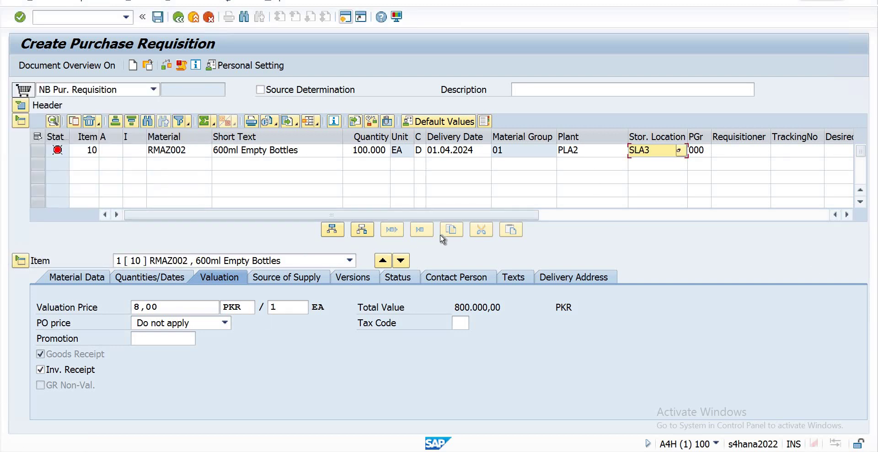
{"action": "left_click", "coordinate": [733, 152]}
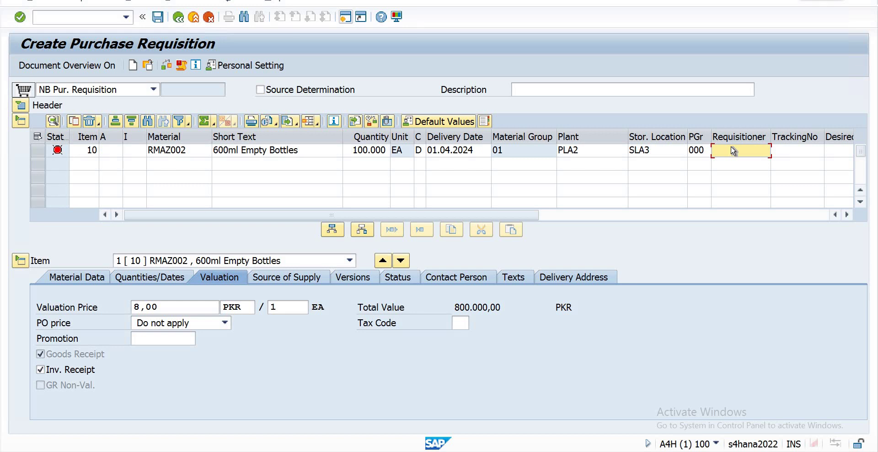
{"action": "key", "text": "Return"}
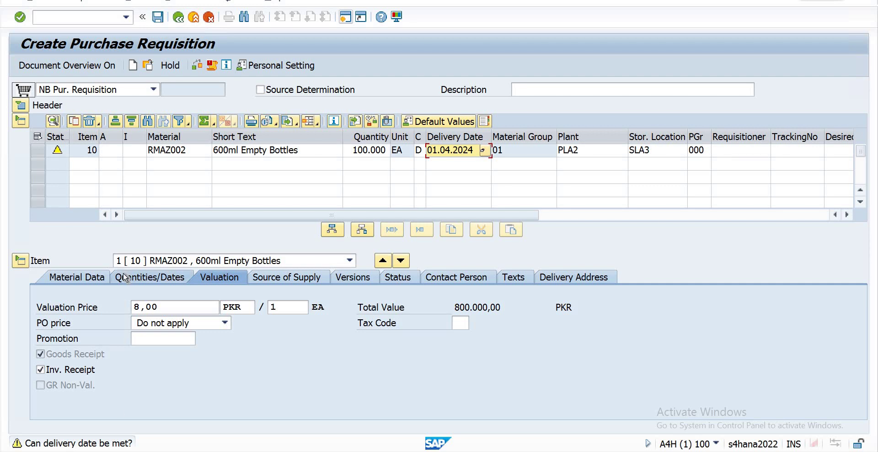
{"action": "key", "text": "Return"}
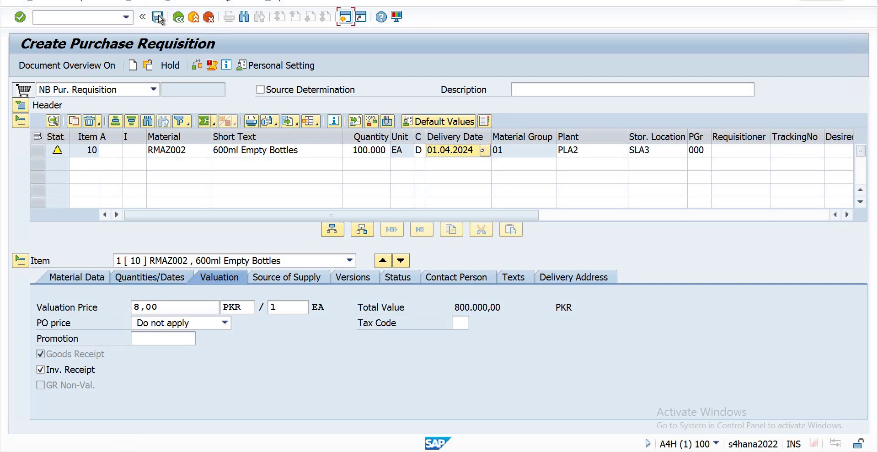
- Set the delivery date of item 10 to 05.04.2024, then save the purchase requisition and leave it
{"action": "left_click", "coordinate": [481, 153]}
{"action": "key", "text": "Right"}
{"action": "key", "text": "Right"}
{"action": "key", "text": "Right"}
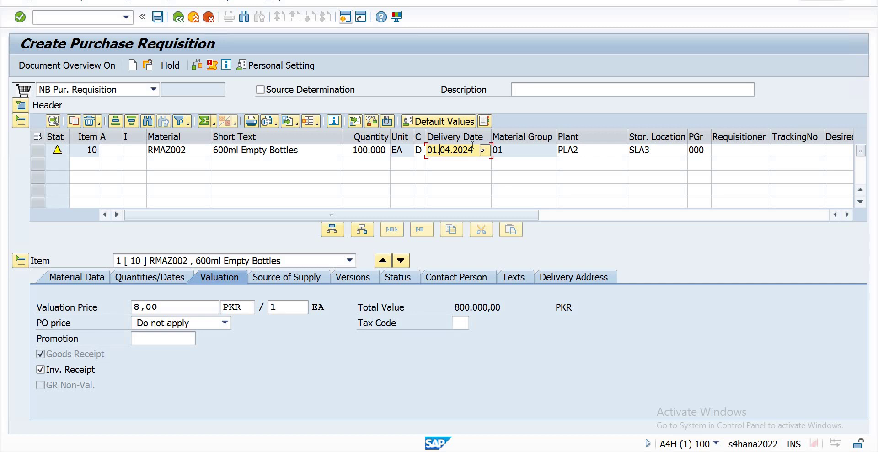
{"action": "key", "text": "BackSpace"}
{"action": "key", "text": "BackSpace"}
{"action": "key", "text": "BackSpace"}
{"action": "key", "text": "Delete"}
{"action": "key", "text": "Delete"}
{"action": "key", "text": "Delete"}
{"action": "key", "text": "Delete"}
{"action": "key", "text": "Delete"}
{"action": "type", "text": "05.04.2024"}
{"action": "left_click", "coordinate": [157, 17]}
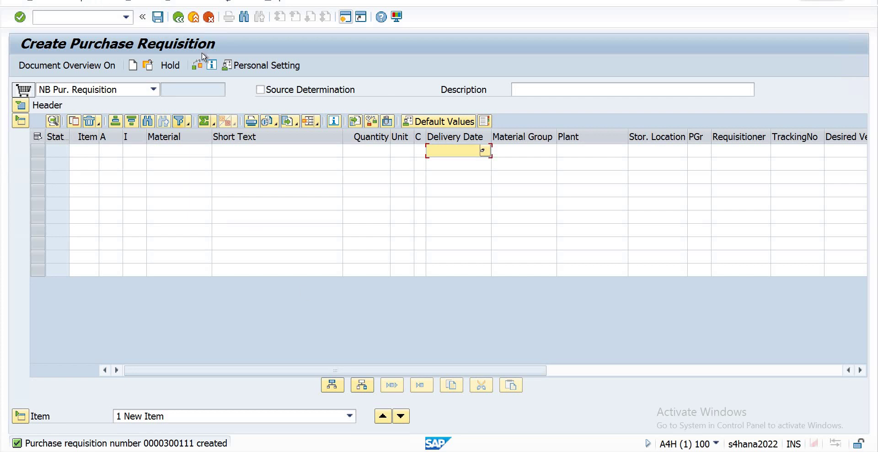
{"action": "left_click", "coordinate": [181, 21]}
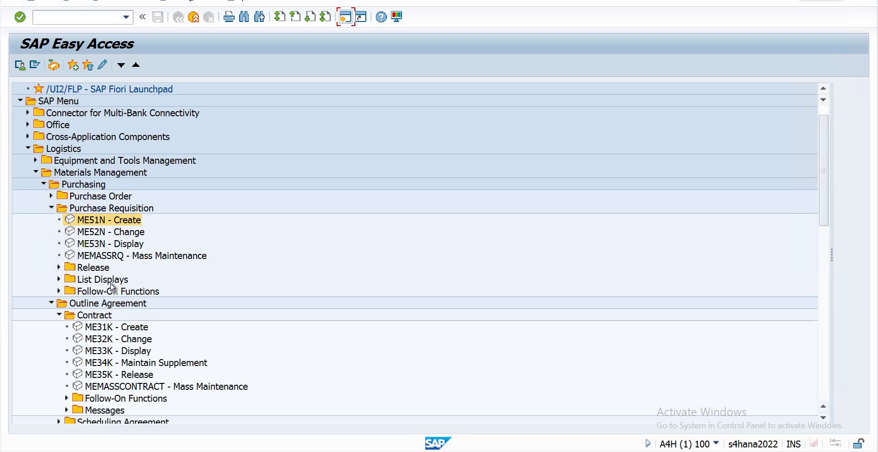
{"action": "left_click", "coordinate": [87, 268]}
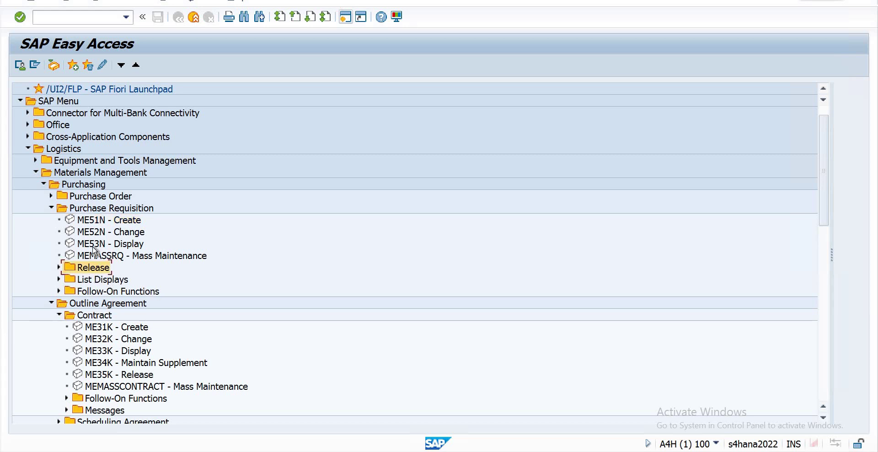
{"action": "left_click", "coordinate": [102, 245]}
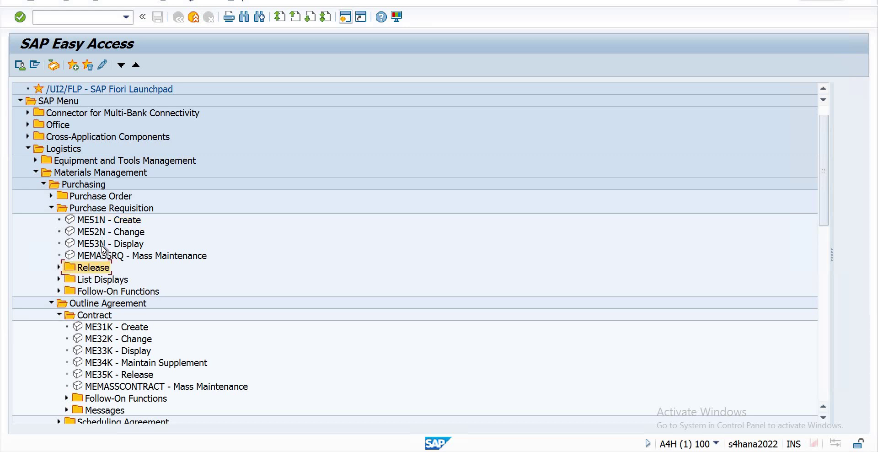
{"action": "left_click", "coordinate": [99, 269]}
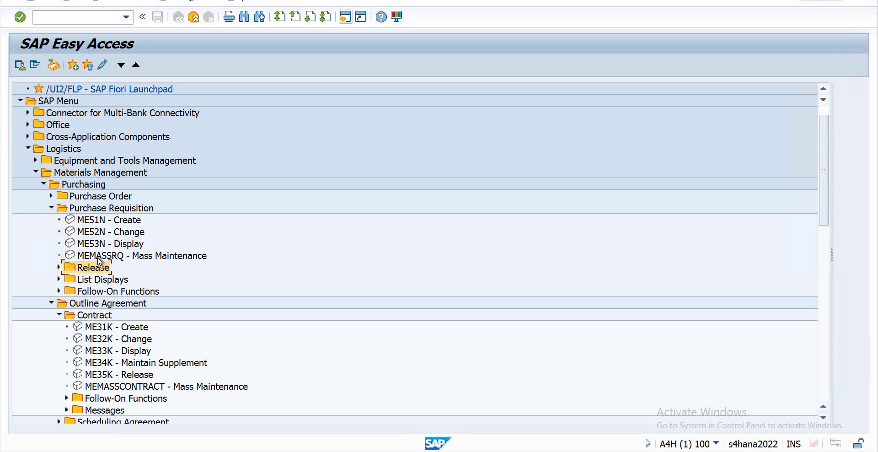
{"action": "left_click", "coordinate": [102, 245]}
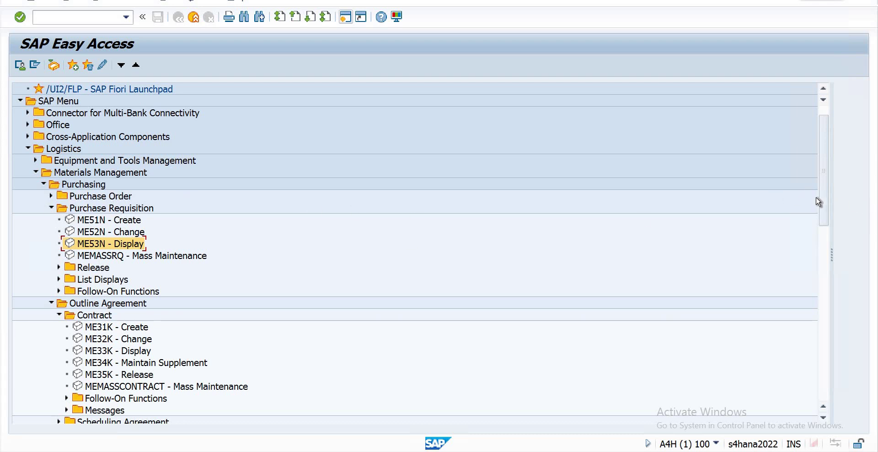
- Collapse the Purchase Requisition and Outline Agreement folders and start ME41 in the Request for Quotation folder to create an RFQ
{"action": "left_click_drag", "start_coordinate": [824, 223], "coordinate": [823, 230]}
{"action": "scroll", "coordinate": [825, 234], "scroll_direction": "down", "scroll_amount": 3}
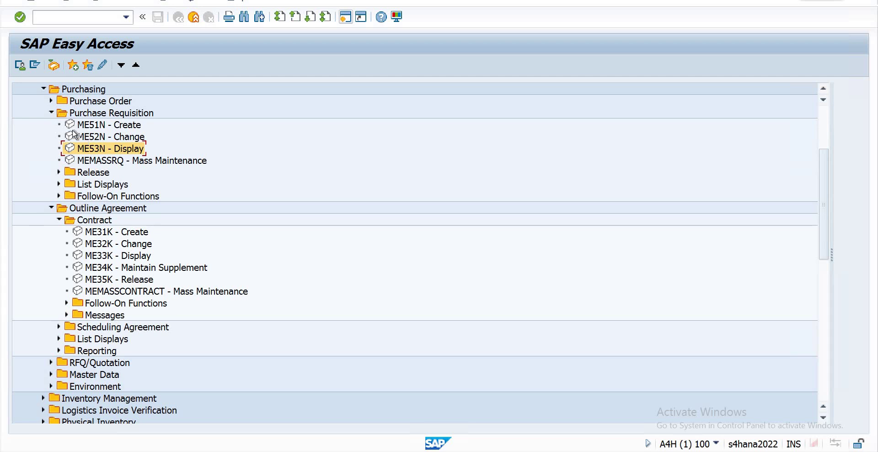
{"action": "left_click", "coordinate": [51, 113]}
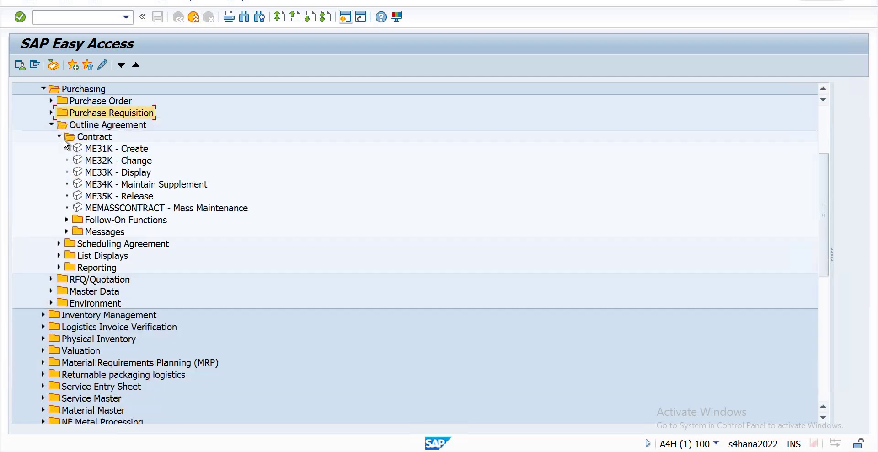
{"action": "left_click", "coordinate": [51, 125]}
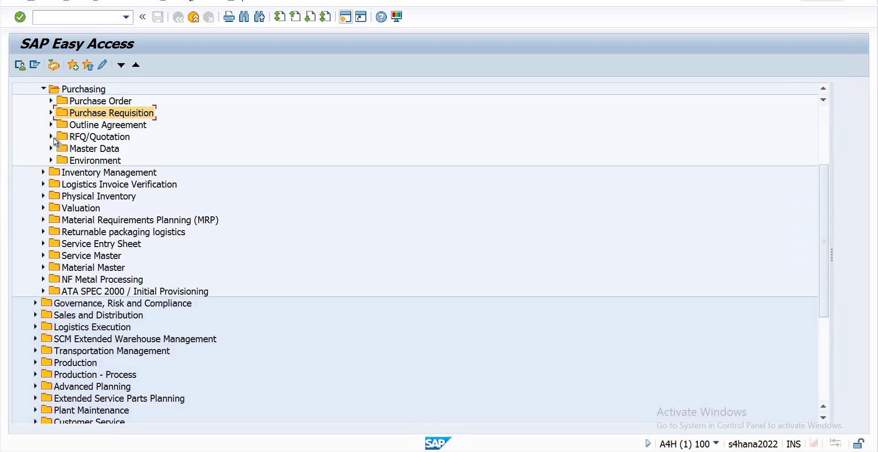
{"action": "left_click", "coordinate": [51, 137]}
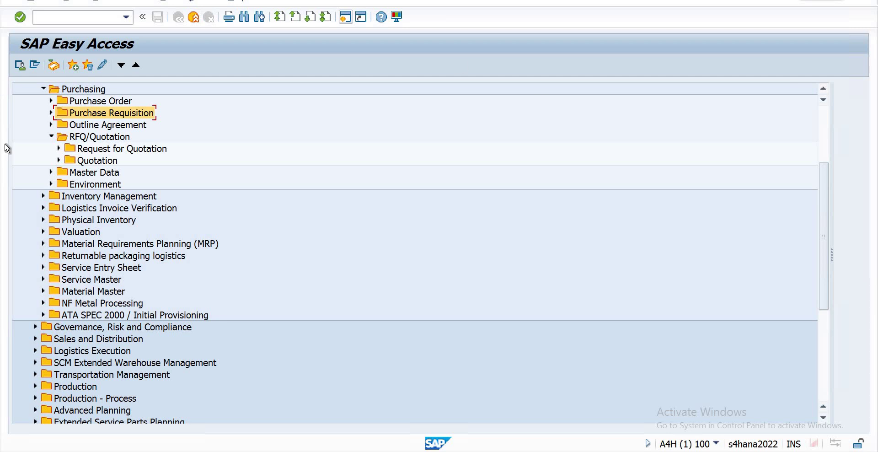
{"action": "left_click", "coordinate": [59, 148]}
{"action": "left_click", "coordinate": [104, 165]}
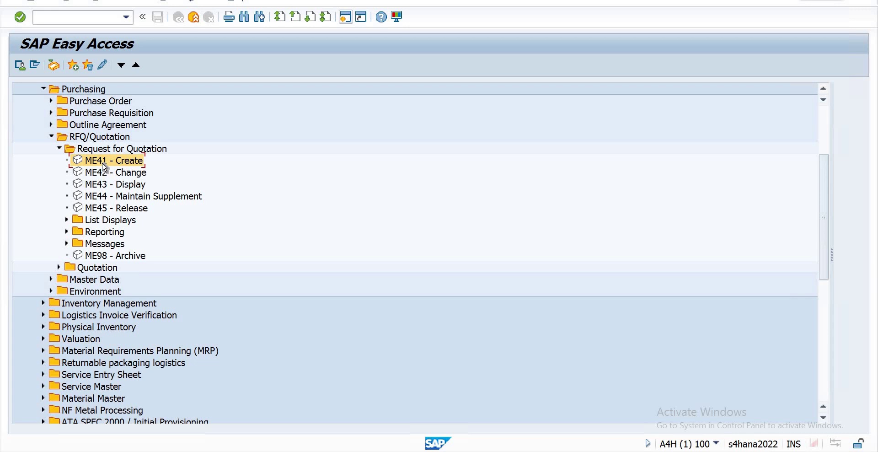
{"action": "double_click", "coordinate": [103, 163]}
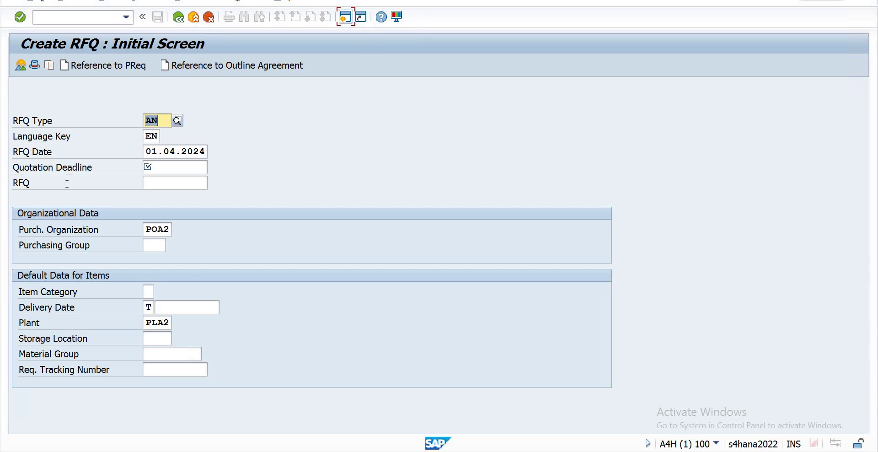
- Choose RFQ type AN and set the quotation deadline to 02.04.2024
{"action": "left_click", "coordinate": [177, 121]}
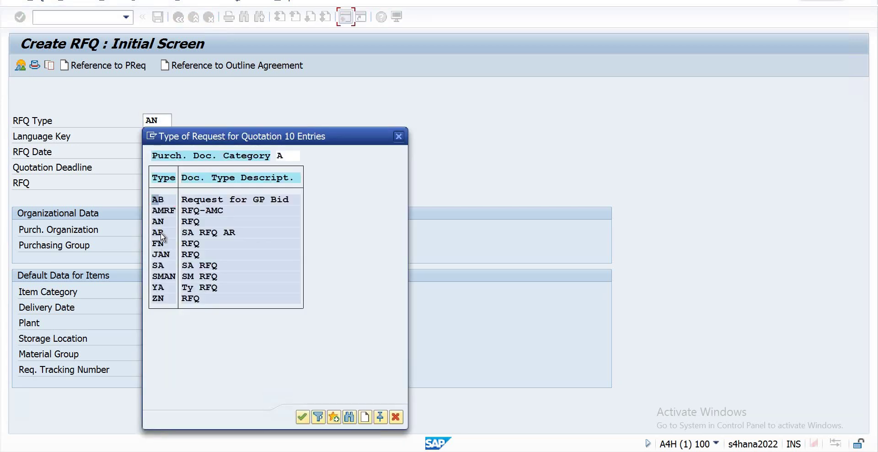
{"action": "double_click", "coordinate": [160, 221]}
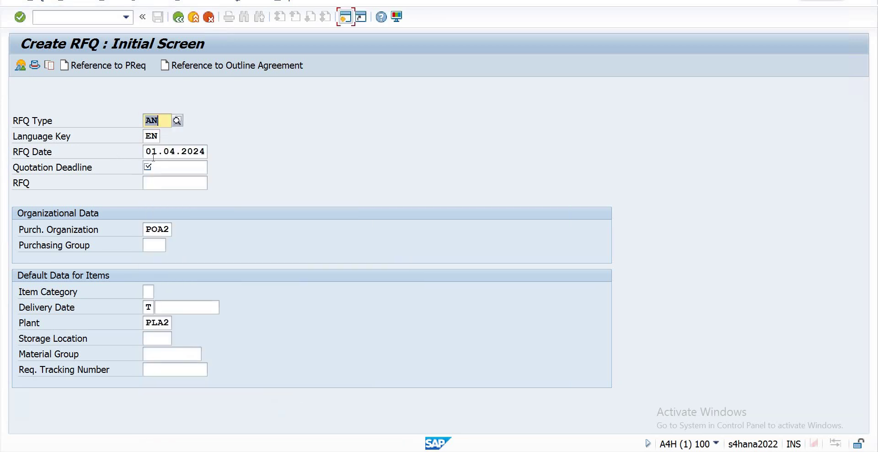
{"action": "left_click", "coordinate": [158, 166]}
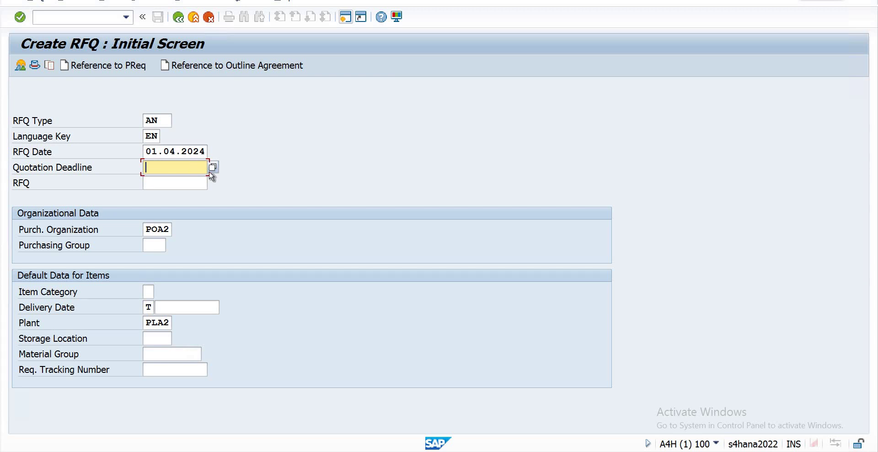
{"action": "type", "text": "02.04.2024"}
{"action": "key", "text": "Tab"}
{"action": "key", "text": "Tab"}
{"action": "key", "text": "Tab"}
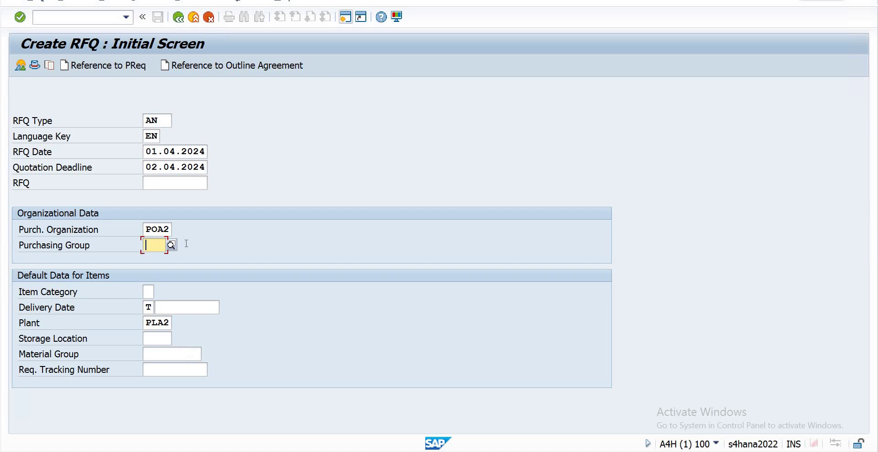
{"action": "left_click", "coordinate": [172, 246]}
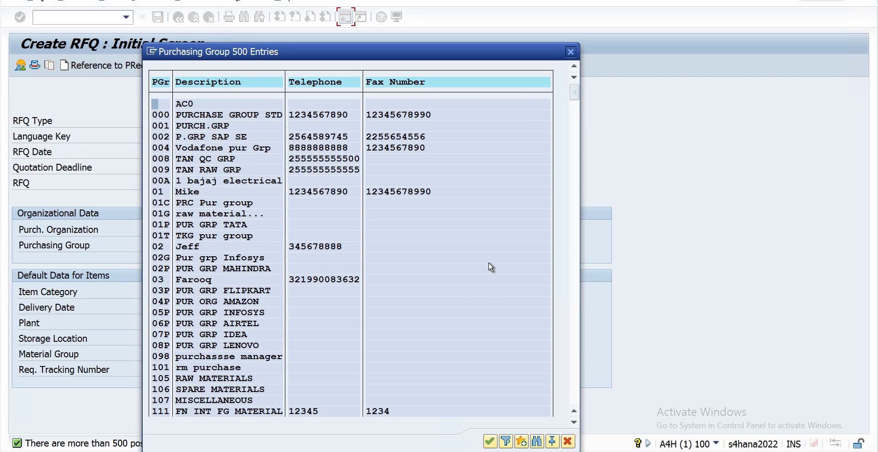
{"action": "scroll", "coordinate": [490, 267], "scroll_direction": "down", "scroll_amount": 3}
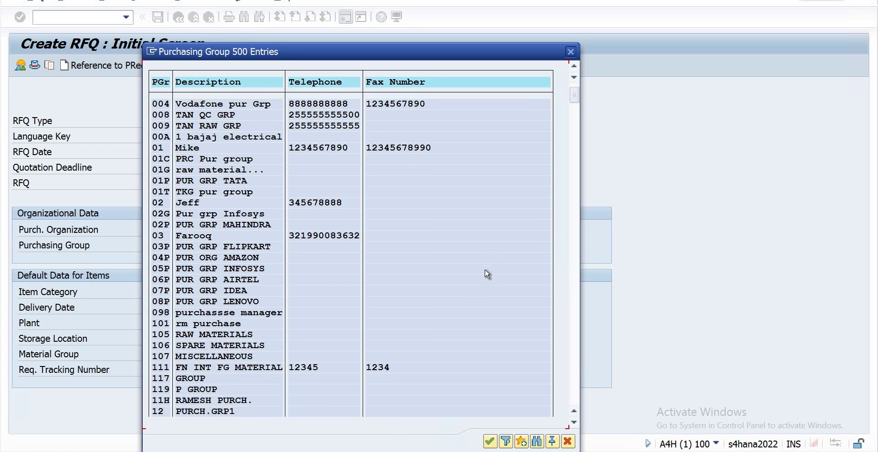
{"action": "scroll", "coordinate": [498, 297], "scroll_direction": "down", "scroll_amount": 5}
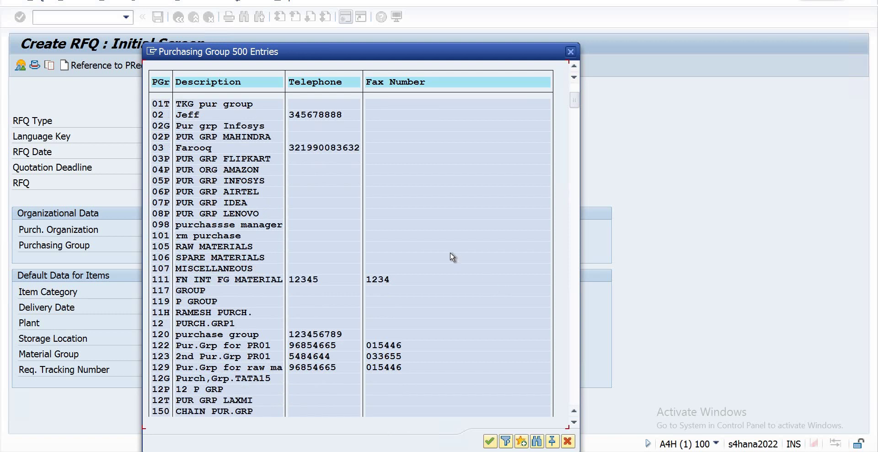
{"action": "scroll", "coordinate": [513, 84], "scroll_direction": "down", "scroll_amount": 1}
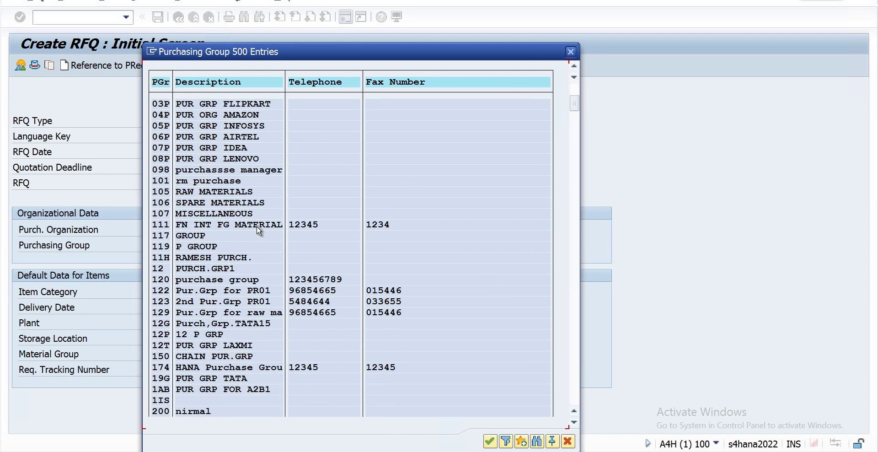
{"action": "key", "text": "Escape"}
- Look up purchasing groups beginning with PG and assign PGA to the RFQ
{"action": "type", "text": "P"}
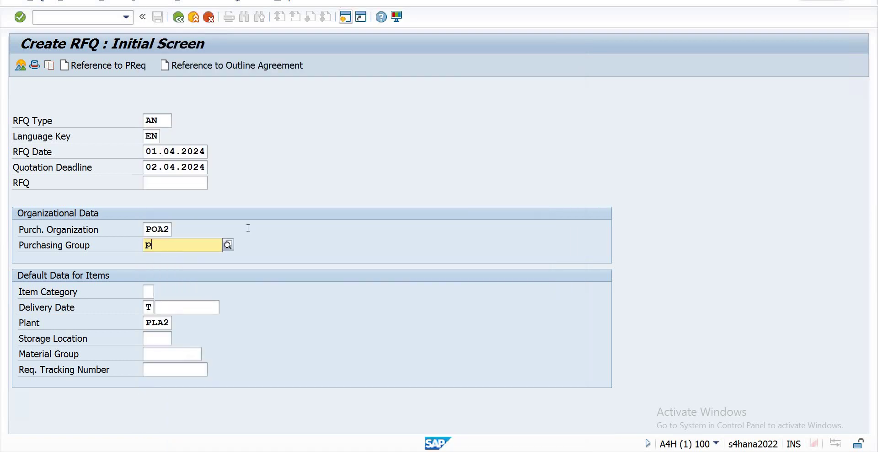
{"action": "type", "text": "gr"}
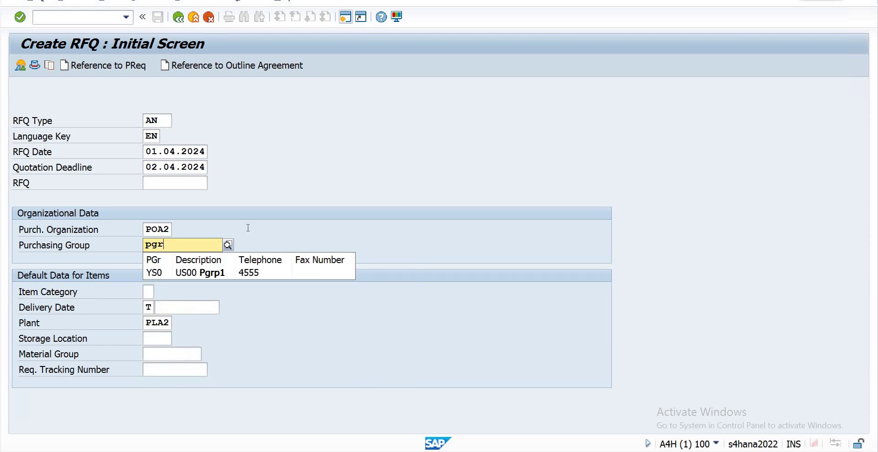
{"action": "key", "text": "BackSpace"}
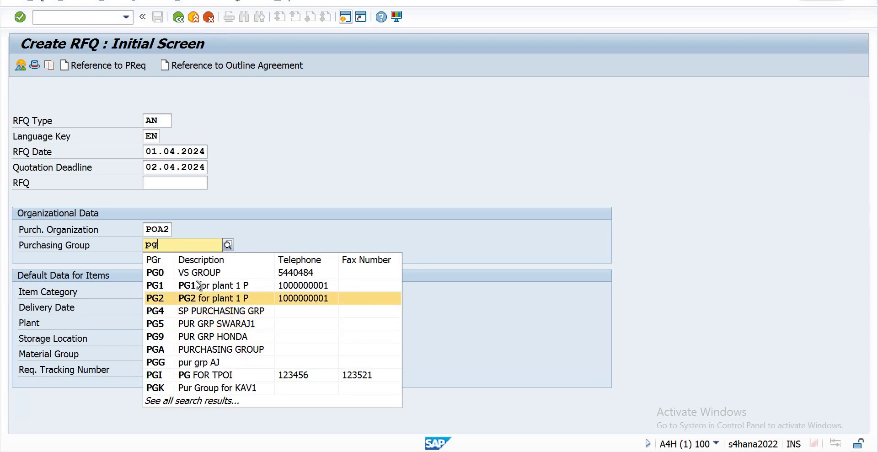
{"action": "left_click", "coordinate": [189, 349]}
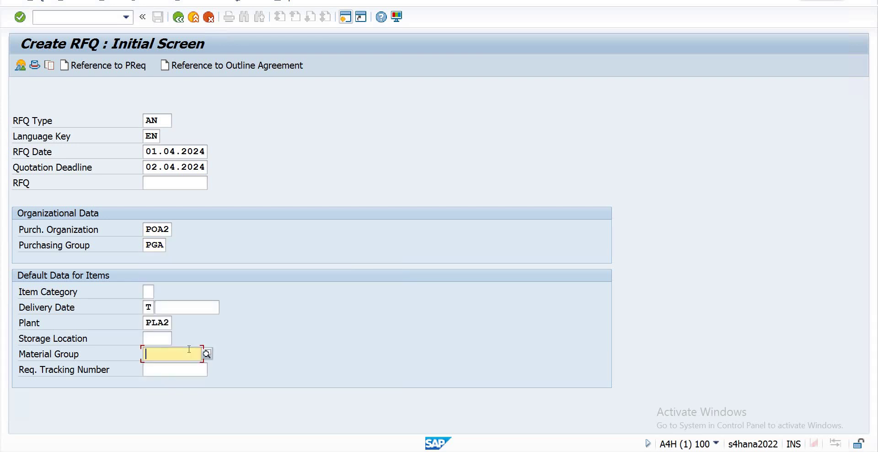
- Set the default delivery date for the RFQ items to 05.04.2024
{"action": "left_click", "coordinate": [172, 306]}
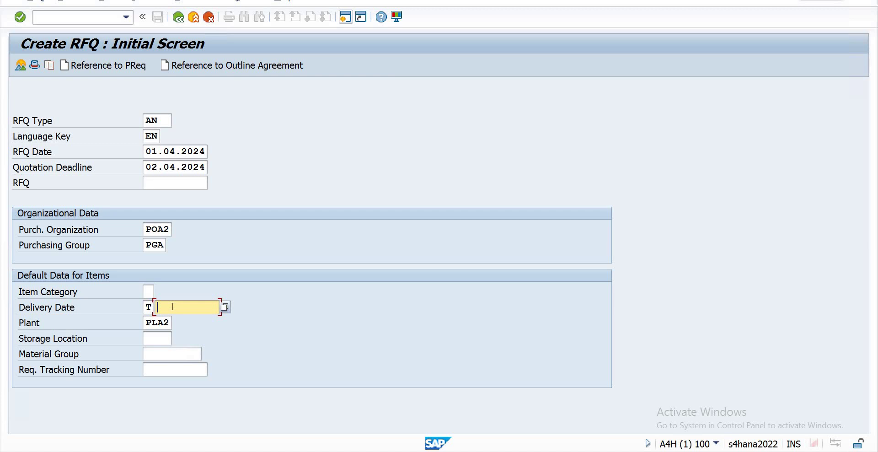
{"action": "type", "text": "04"}
{"action": "key", "text": "BackSpace"}
{"action": "key", "text": "BackSpace"}
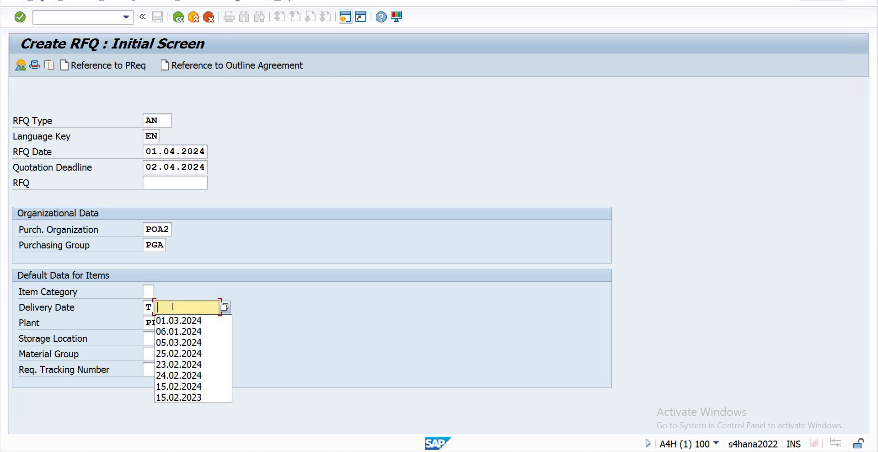
{"action": "type", "text": "05.04.2024"}
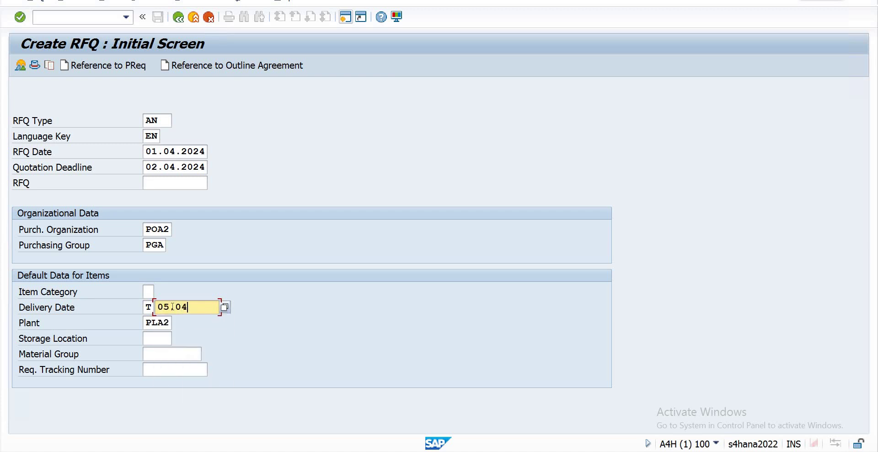
{"action": "key", "text": "Tab"}
- Set the default storage location to SLA3 (Empty Bottles) and continue to the RFQ item overview
{"action": "key", "text": "Tab"}
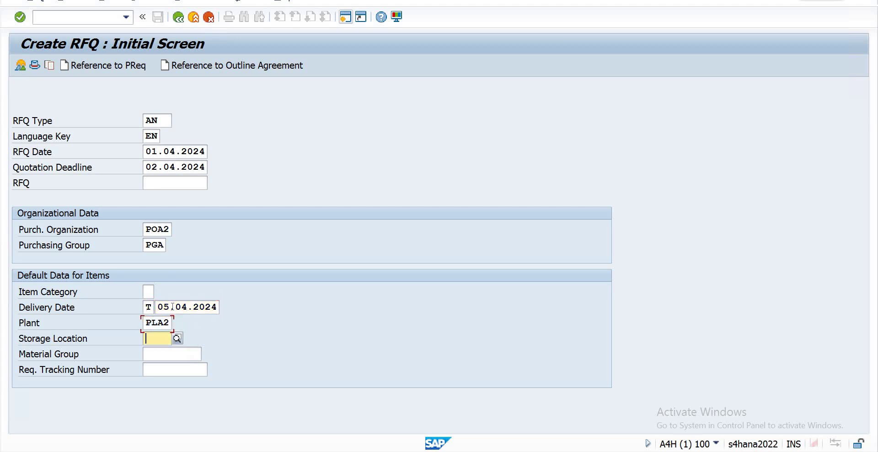
{"action": "type", "text": "sl"}
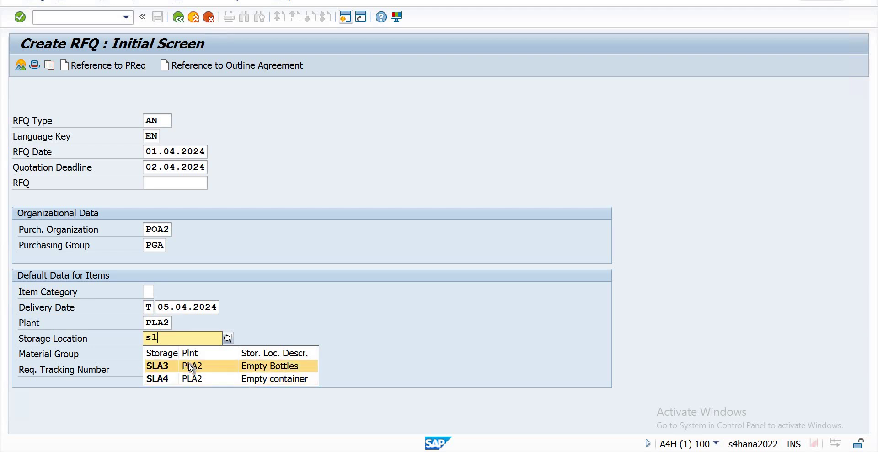
{"action": "left_click", "coordinate": [249, 367]}
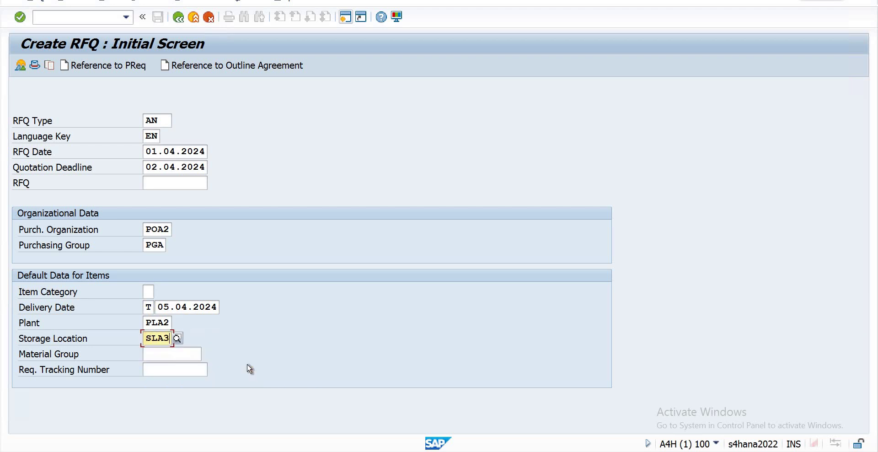
{"action": "key", "text": "Return"}
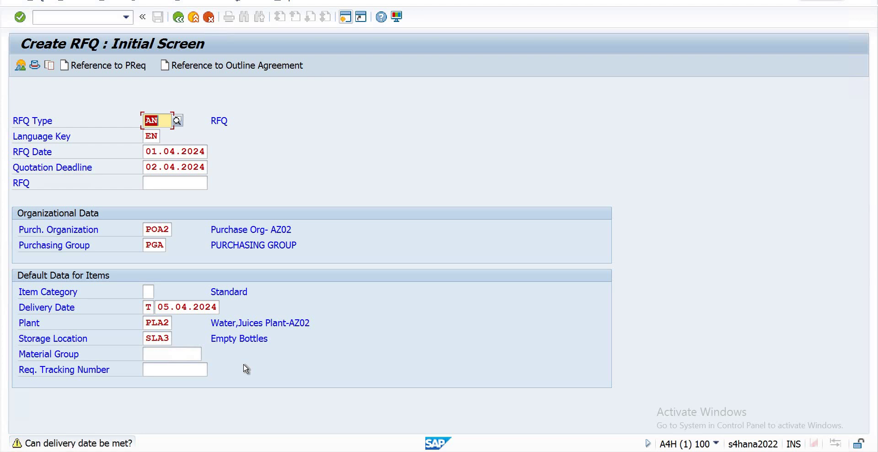
{"action": "key", "text": "Return"}
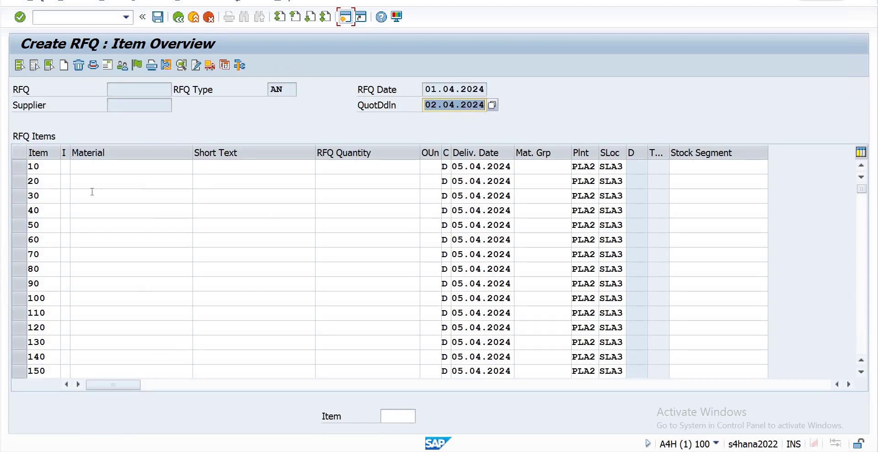
- Enter material RMAZ002 (600ML EMPTY BOTTLES) for RFQ item 10
{"action": "left_click", "coordinate": [89, 167]}
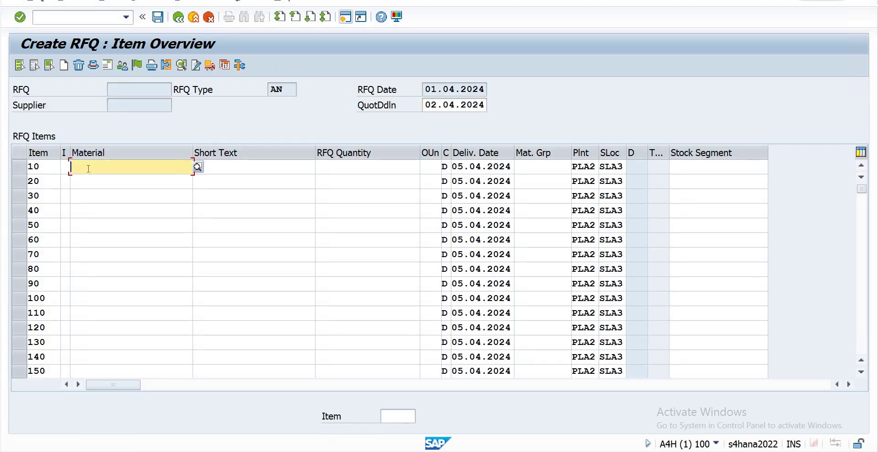
{"action": "type", "text": "rm"}
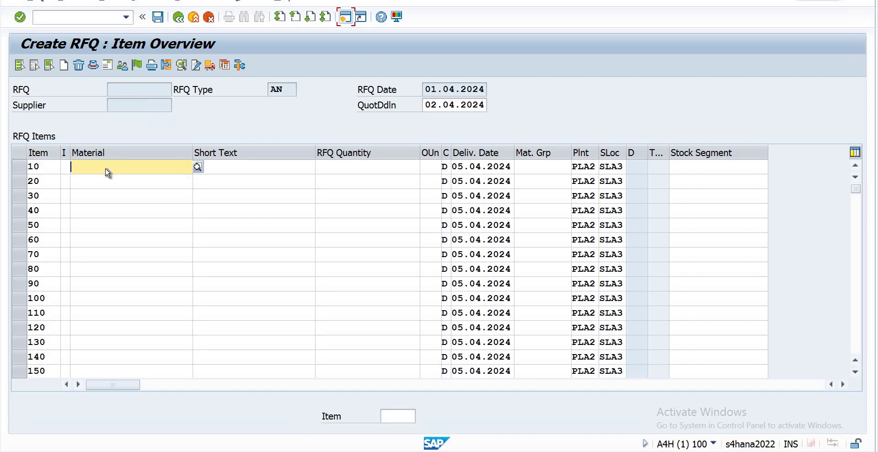
{"action": "type", "text": "rm"}
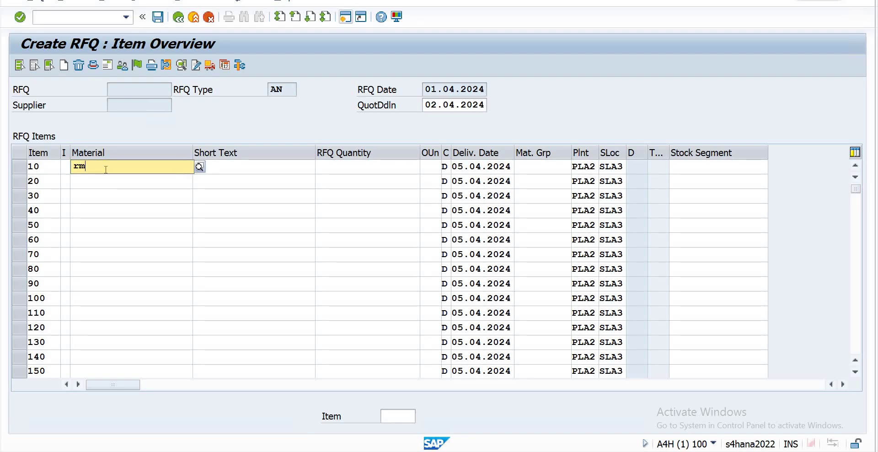
{"action": "type", "text": "az"}
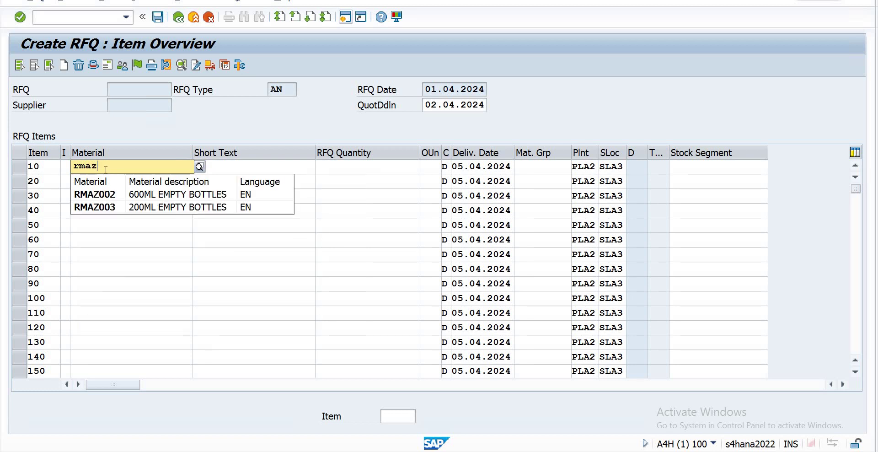
{"action": "left_click", "coordinate": [128, 194]}
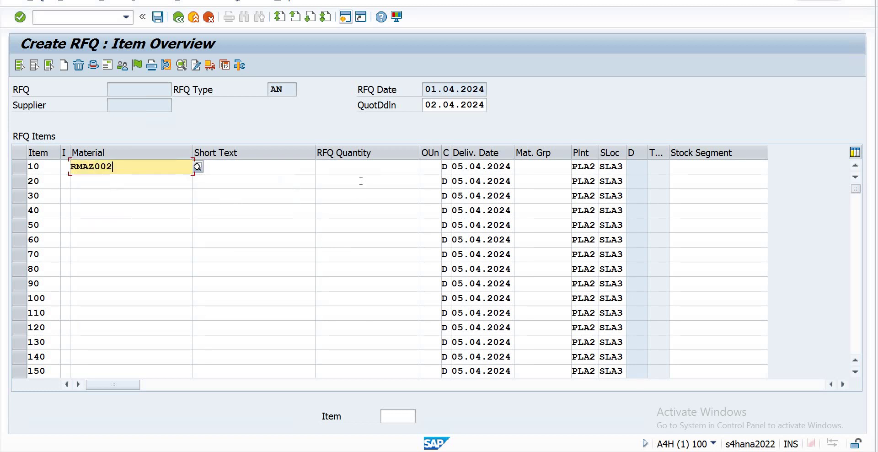
- Set the RFQ quantity of item 10 to 100 with order unit BAG and confirm the line
{"action": "left_click", "coordinate": [360, 170]}
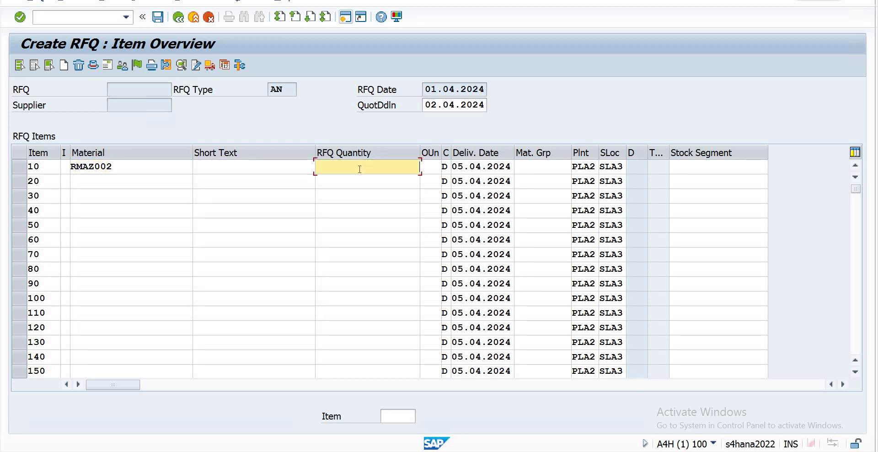
{"action": "type", "text": "100"}
{"action": "key", "text": "Tab"}
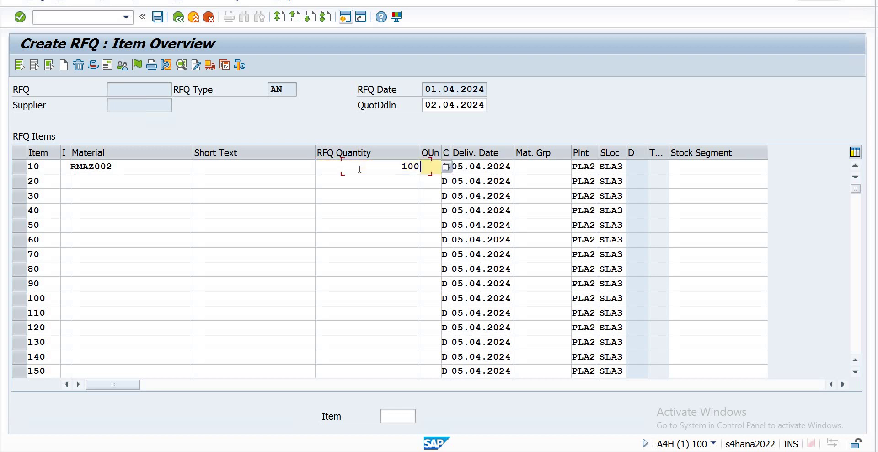
{"action": "type", "text": "bag"}
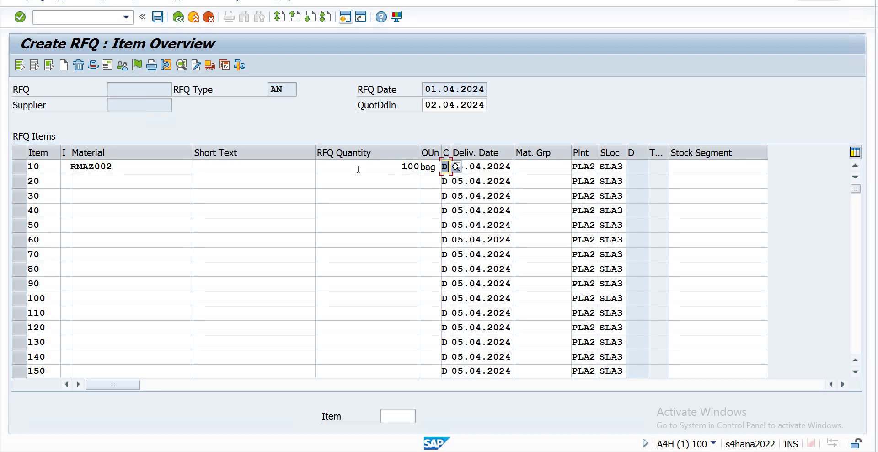
{"action": "key", "text": "Tab"}
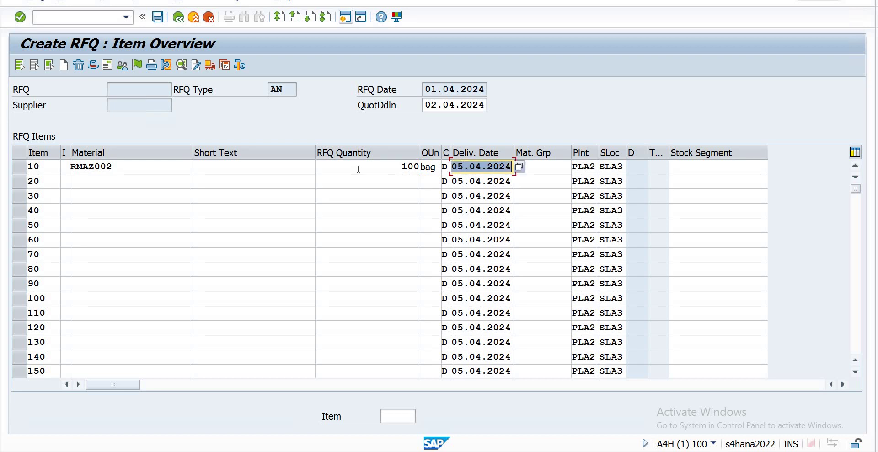
{"action": "key", "text": "Return"}
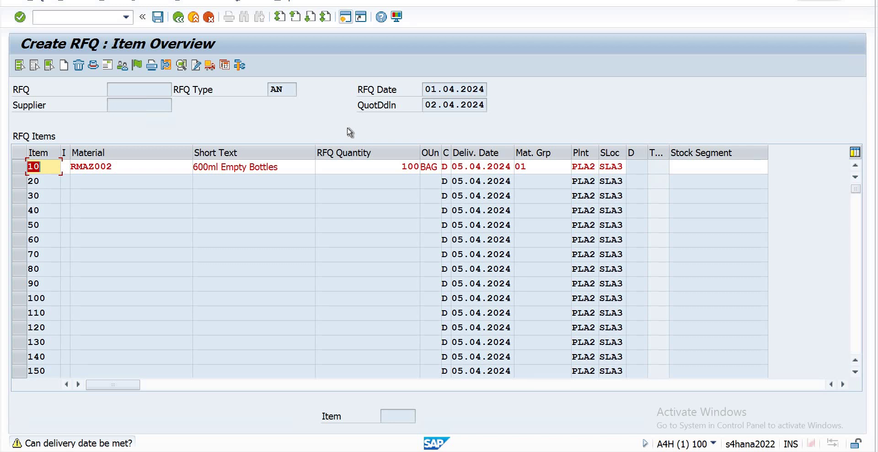
- Try to clear the material group of RFQ item 10
{"action": "left_click", "coordinate": [360, 167]}
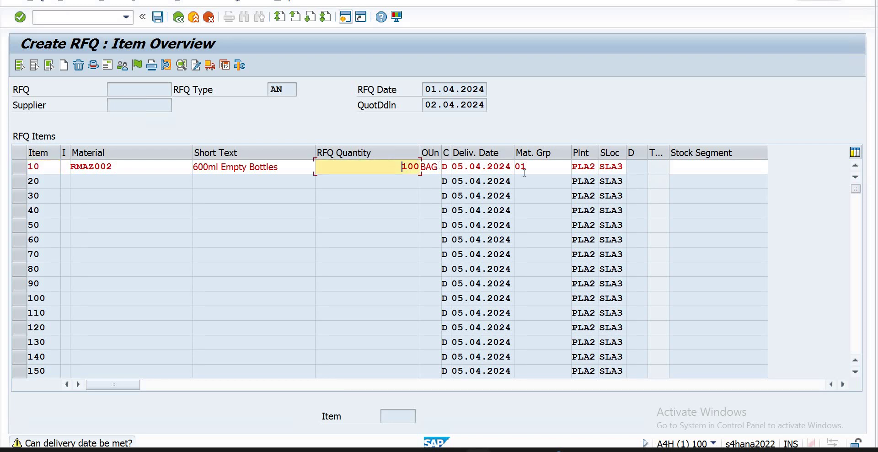
{"action": "left_click", "coordinate": [549, 167]}
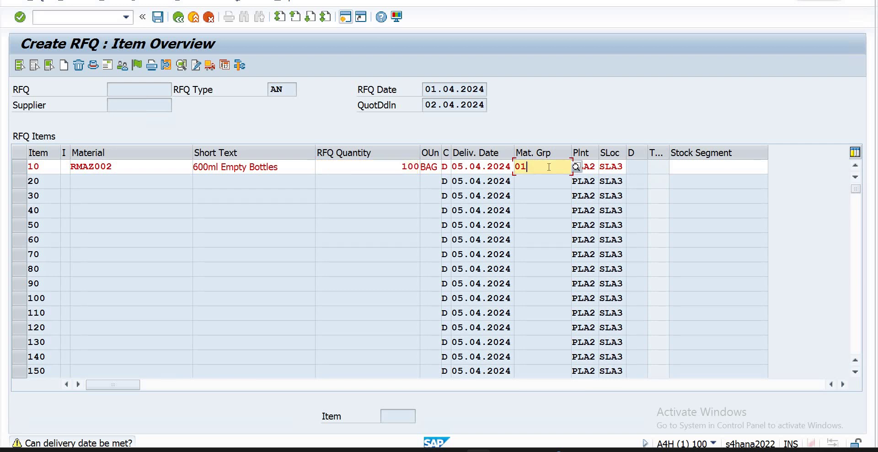
{"action": "key", "text": "BackSpace"}
{"action": "key", "text": "BackSpace"}
{"action": "key", "text": "Return"}
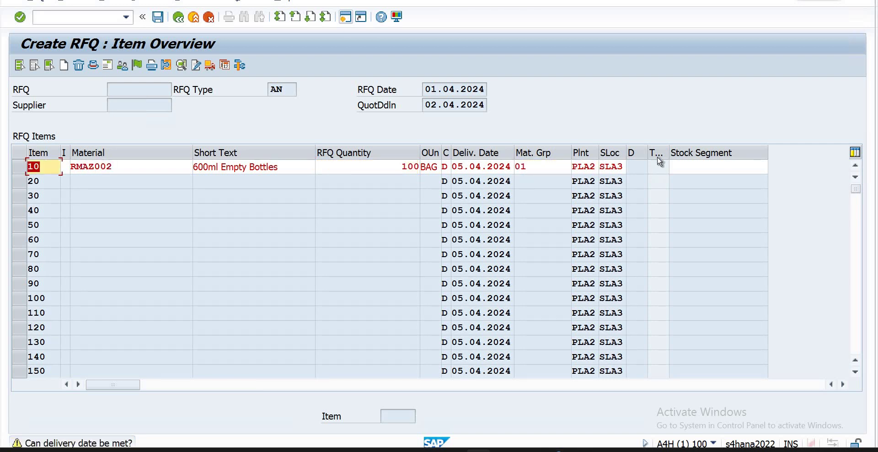
{"action": "left_click", "coordinate": [534, 167]}
{"action": "key", "text": "BackSpace"}
{"action": "key", "text": "BackSpace"}
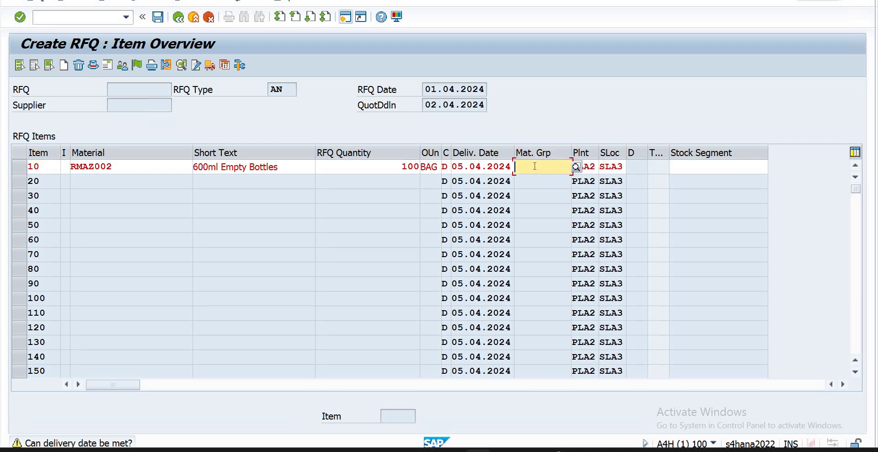
{"action": "key", "text": "Tab"}
{"action": "key", "text": "Return"}
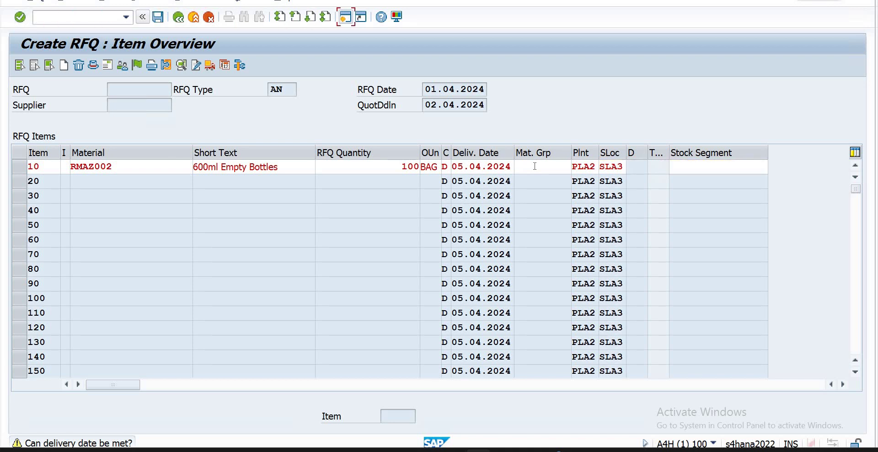
{"action": "key", "text": "Return"}
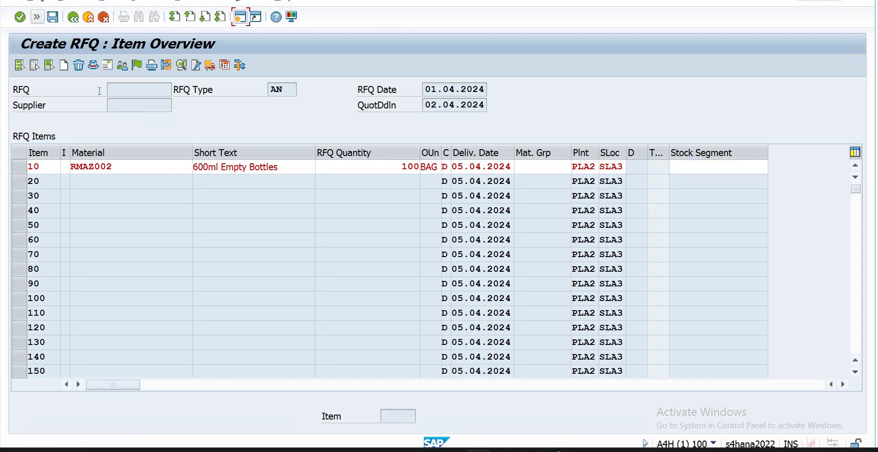
- Show the command field again and leave the Materials List report in the other session
{"action": "left_click", "coordinate": [38, 18]}
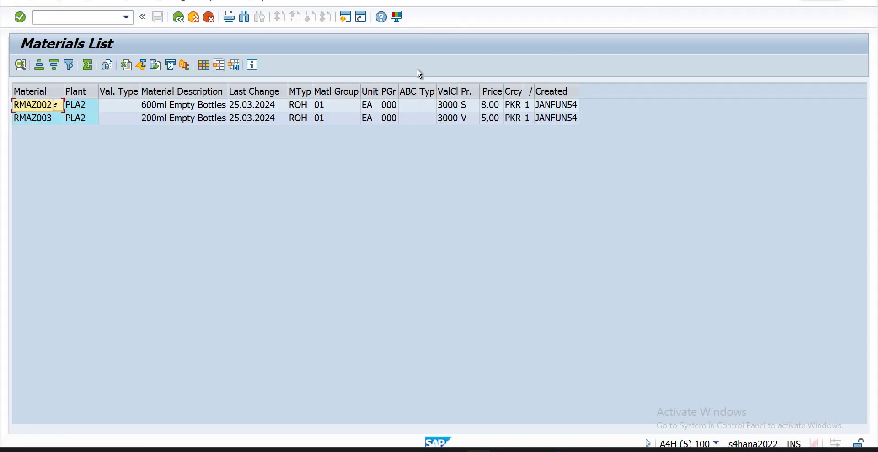
{"action": "left_click", "coordinate": [194, 18]}
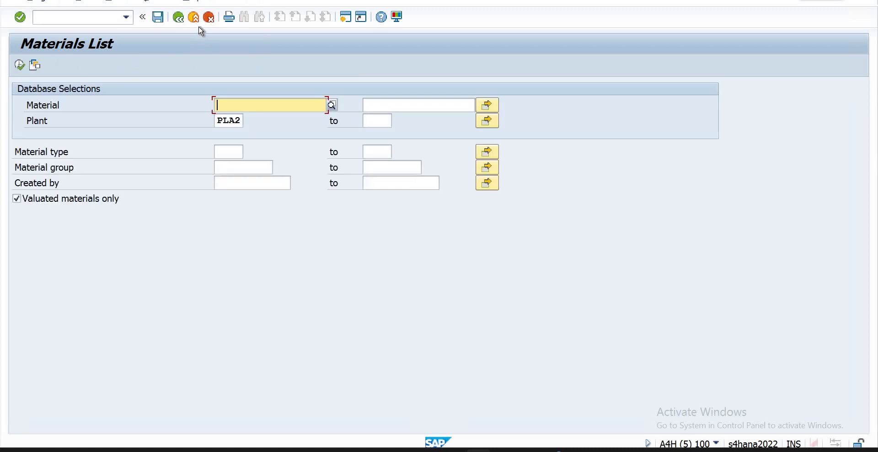
{"action": "left_click", "coordinate": [194, 19]}
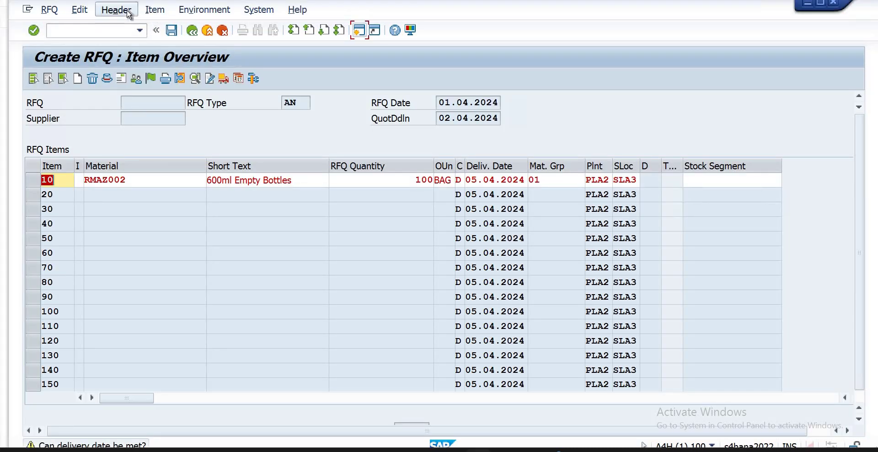
- Open the supplier address in the RFQ header and look up suppliers beginning with 55
{"action": "left_click", "coordinate": [128, 13]}
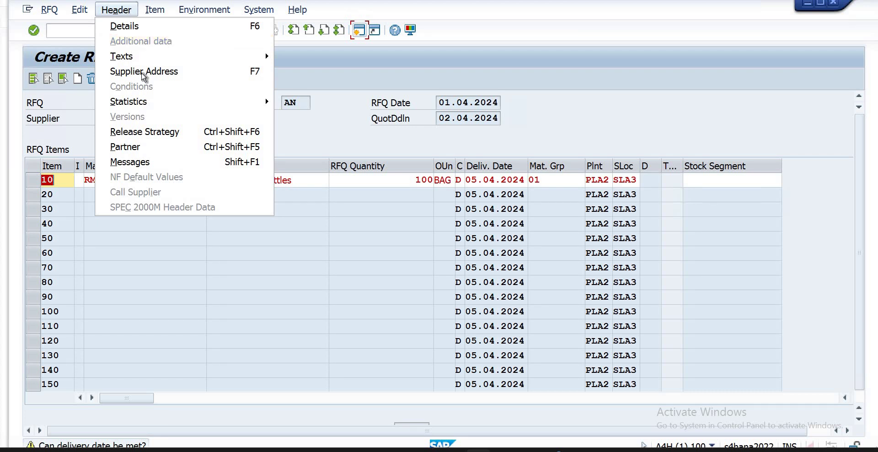
{"action": "left_click", "coordinate": [143, 71]}
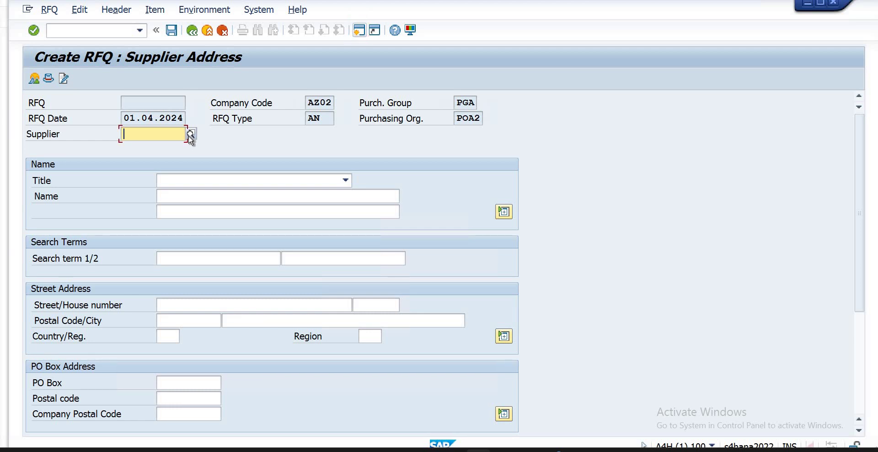
{"action": "type", "text": "55"}
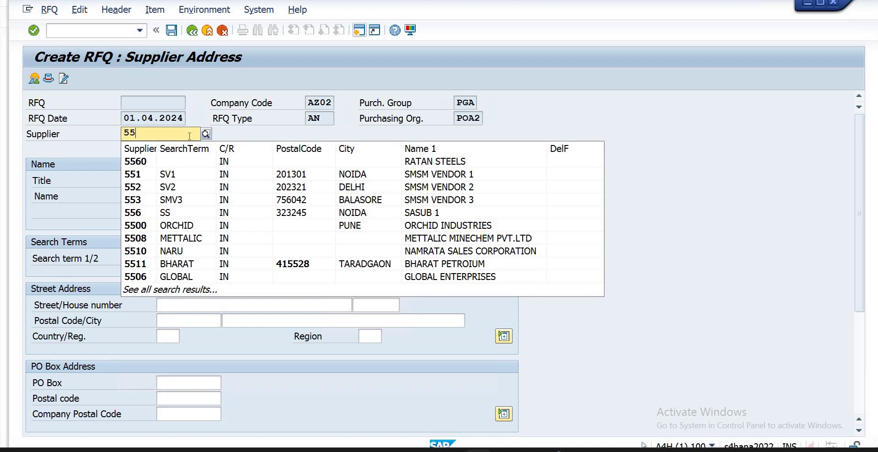
- Enter Domestic Vendor as the RFQ's supplier and confirm EN as the RFQ language
{"action": "type", "text": "5"}
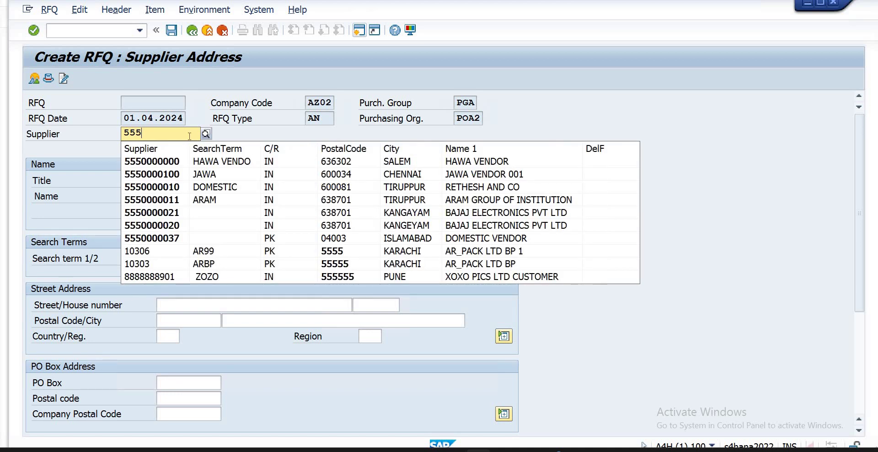
{"action": "type", "text": "0000"}
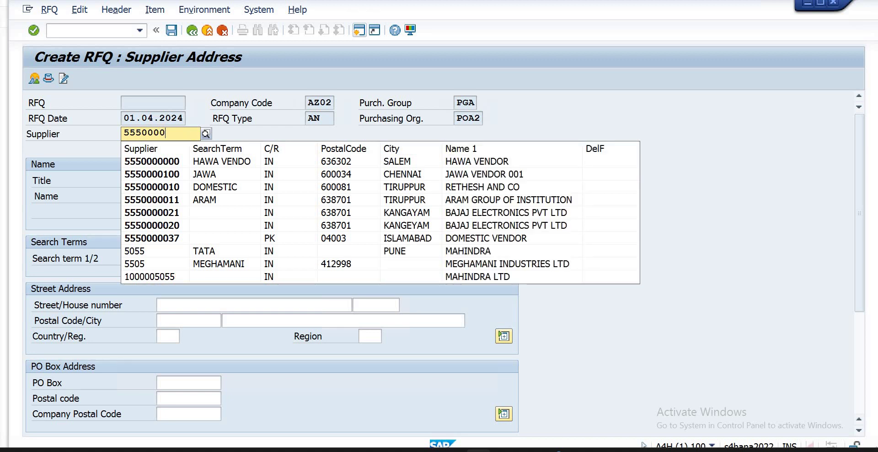
{"action": "type", "text": "3"}
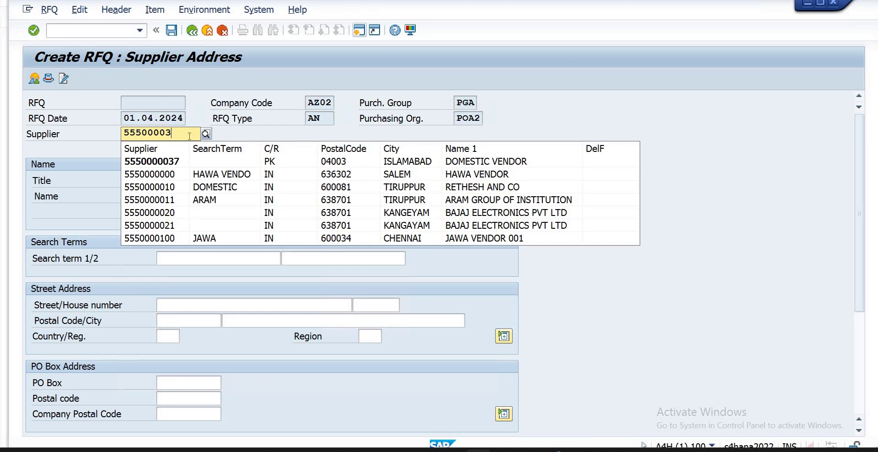
{"action": "left_click", "coordinate": [165, 161]}
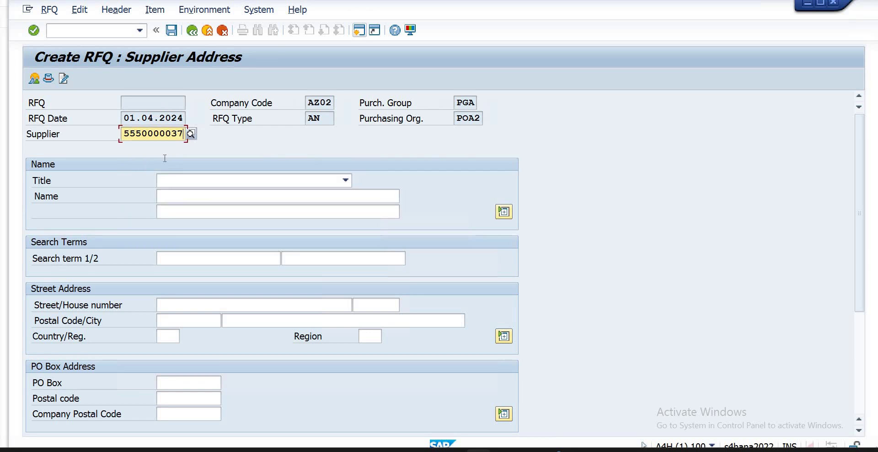
{"action": "key", "text": "Return"}
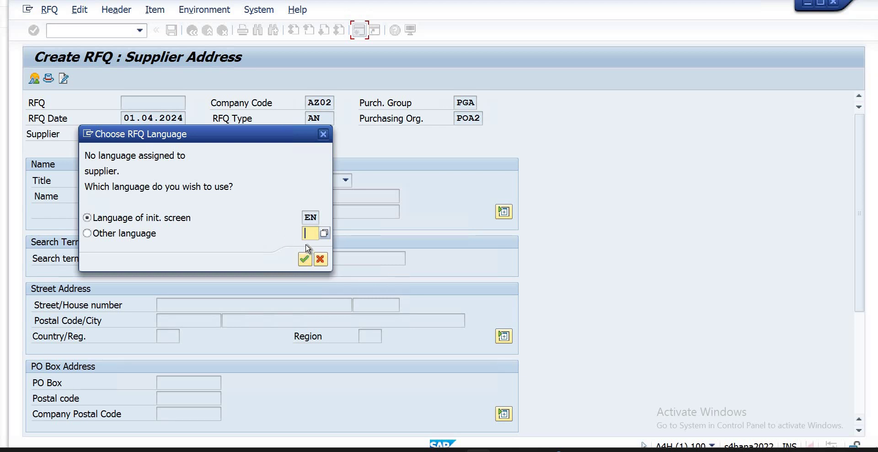
{"action": "type", "text": "en"}
{"action": "key", "text": "Return"}
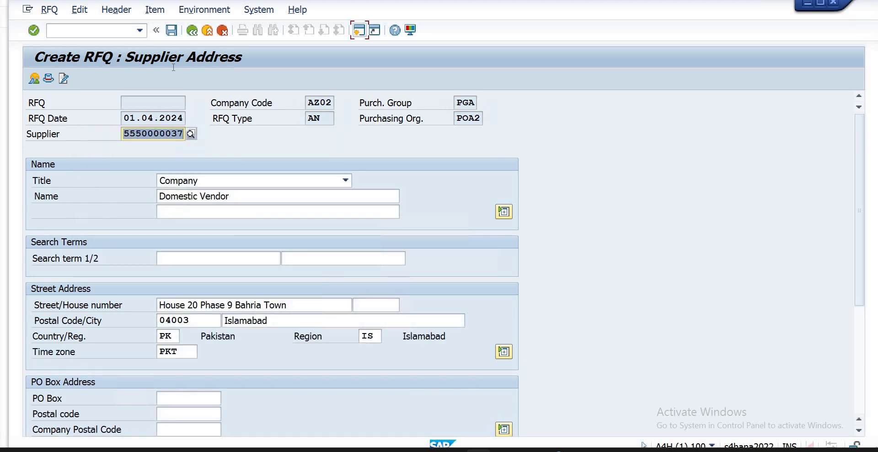
- Return to the RFQ's item overview and save the RFQ without an output message record
{"action": "left_click", "coordinate": [192, 31]}
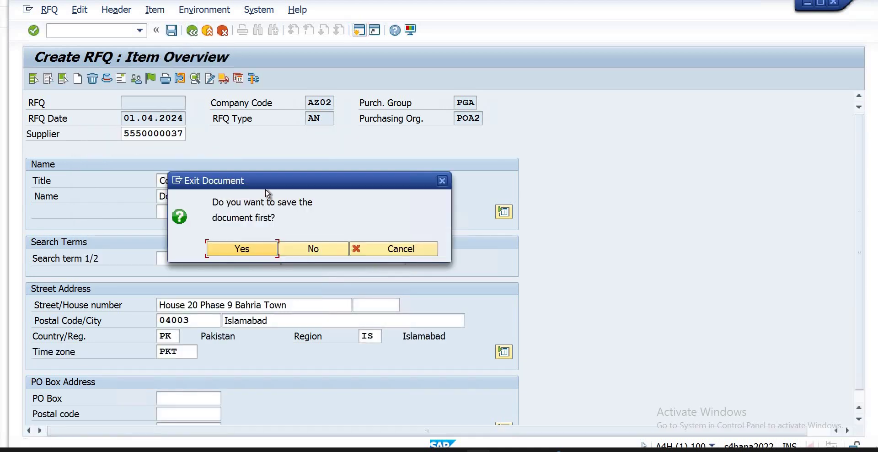
{"action": "left_click", "coordinate": [366, 254]}
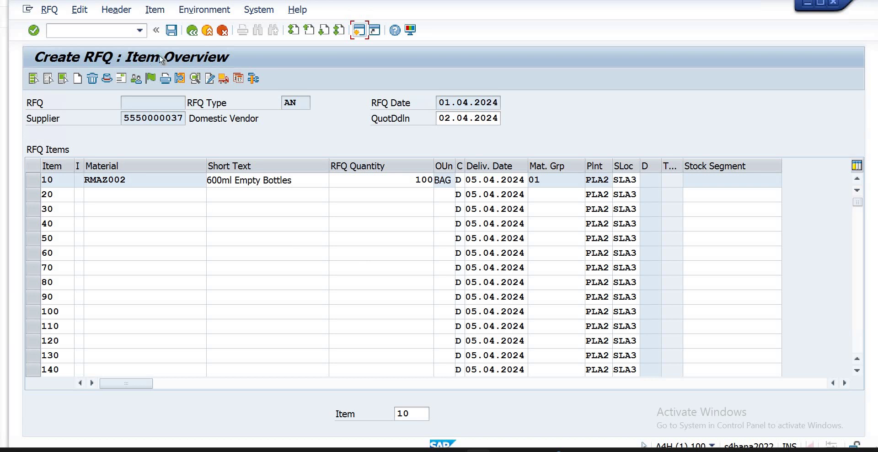
{"action": "left_click", "coordinate": [171, 31]}
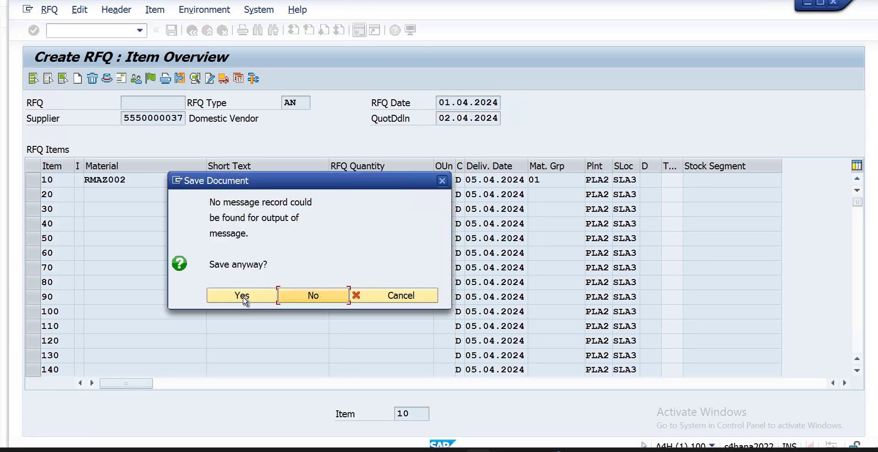
{"action": "left_click", "coordinate": [243, 298]}
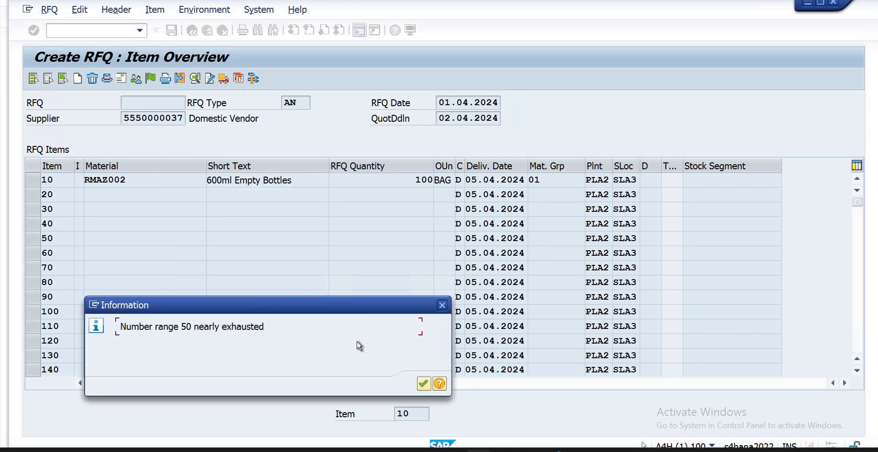
{"action": "left_click", "coordinate": [423, 384]}
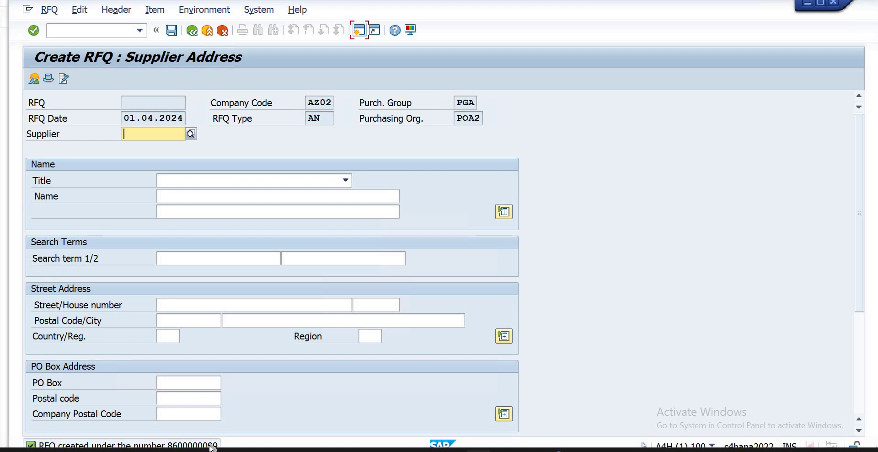
- Leave RFQ creation and open the newly created RFQ in ME47 quotation maintenance
{"action": "left_click", "coordinate": [193, 36]}
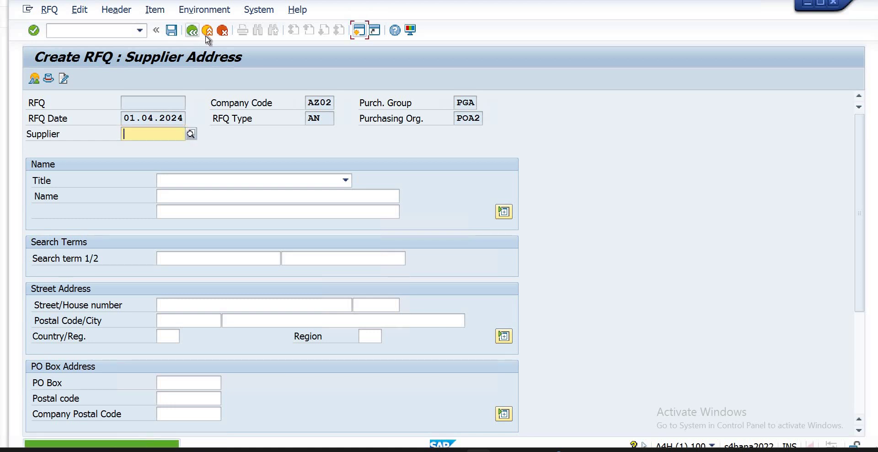
{"action": "left_click", "coordinate": [207, 32]}
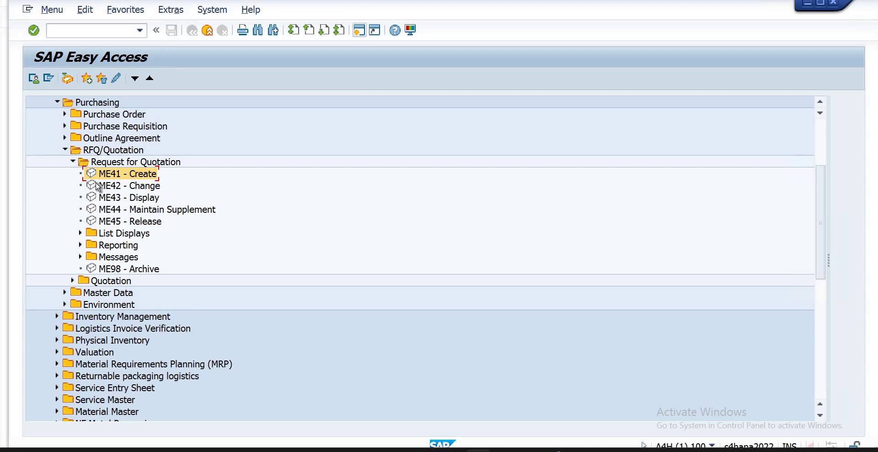
{"action": "left_click", "coordinate": [359, 30]}
{"action": "left_click", "coordinate": [72, 281]}
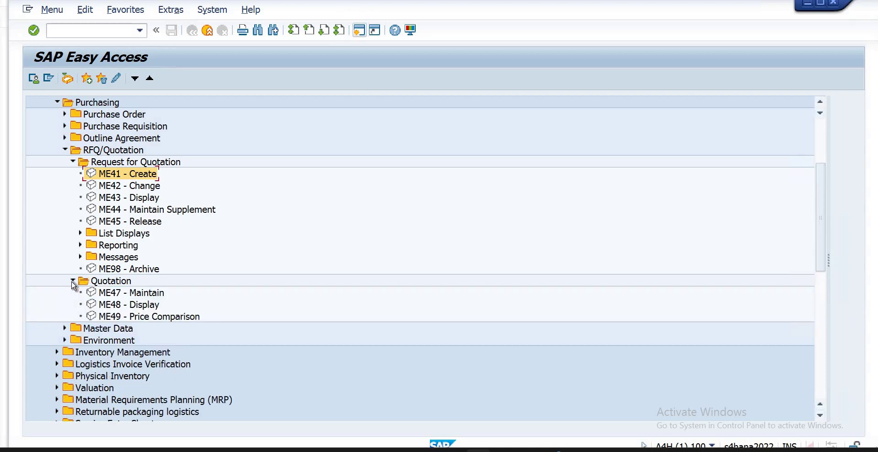
{"action": "double_click", "coordinate": [104, 295]}
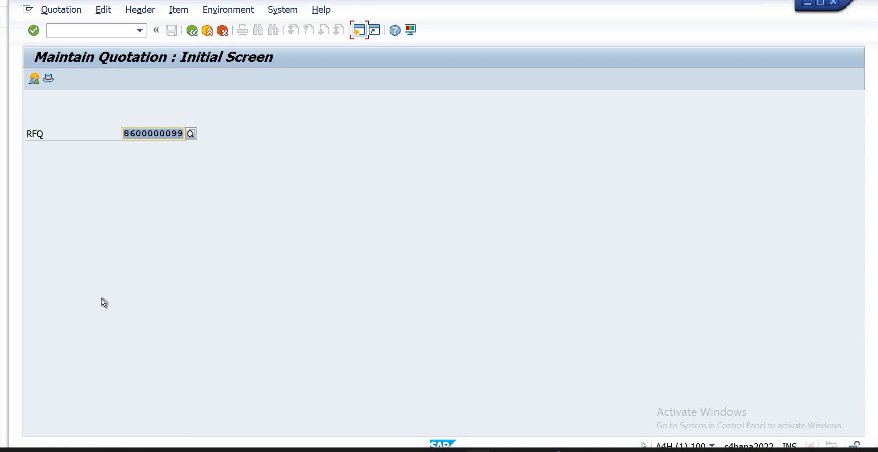
{"action": "key", "text": "Return"}
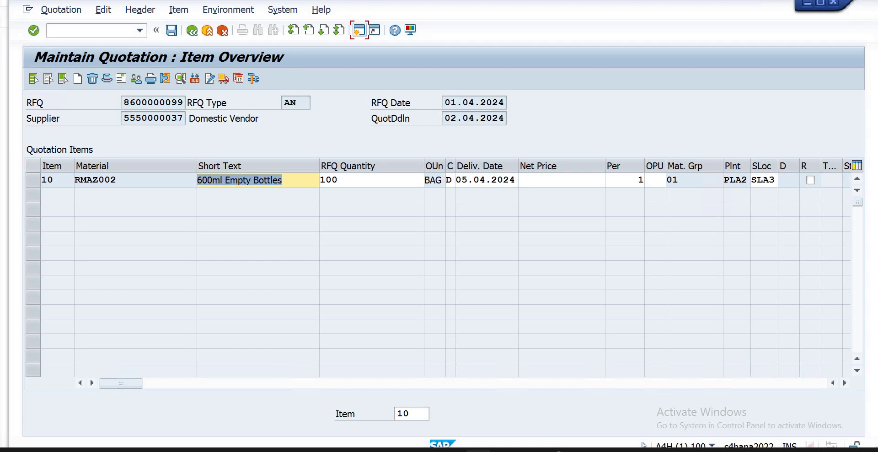
- Set the net price of the 600ml Empty Bottles item to 10 and save the quotation
{"action": "left_click", "coordinate": [543, 179]}
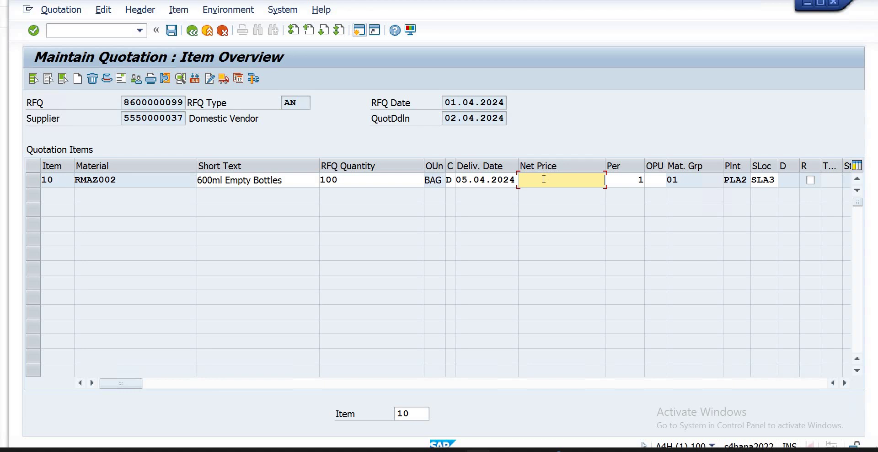
{"action": "type", "text": "10"}
{"action": "left_click", "coordinate": [173, 35]}
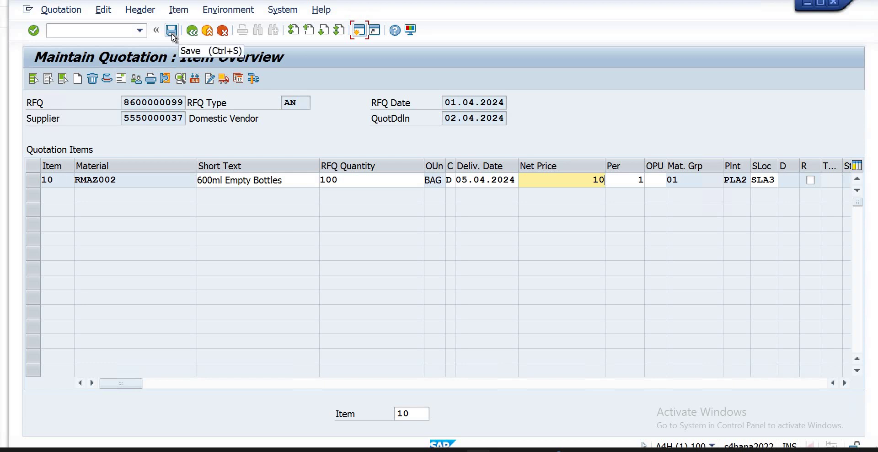
{"action": "left_click", "coordinate": [172, 31]}
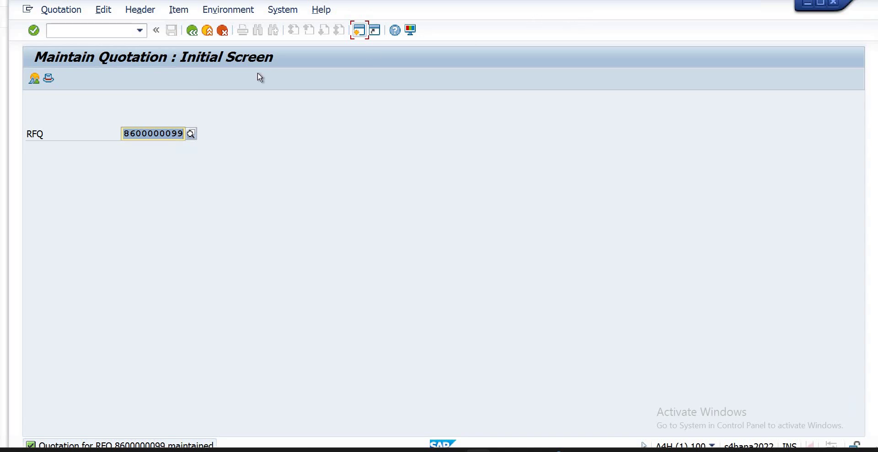
- Leave quotation maintenance and open contract creation under Outline Agreement in Purchasing
{"action": "left_click", "coordinate": [208, 31]}
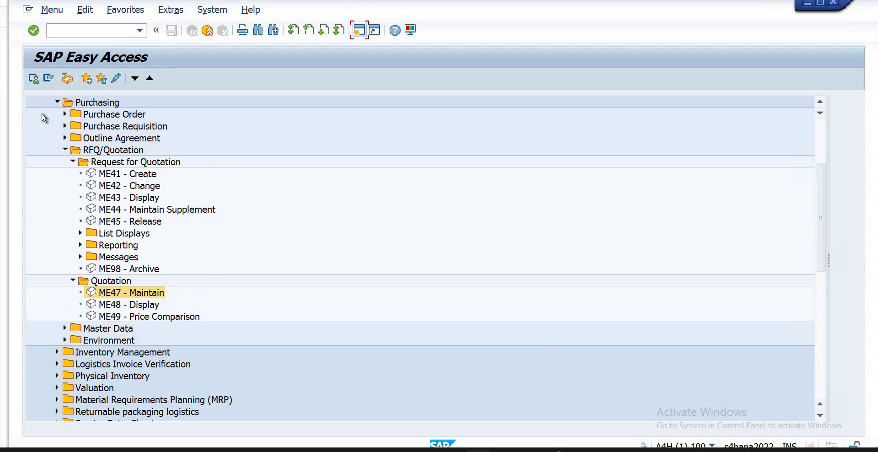
{"action": "left_click", "coordinate": [64, 150]}
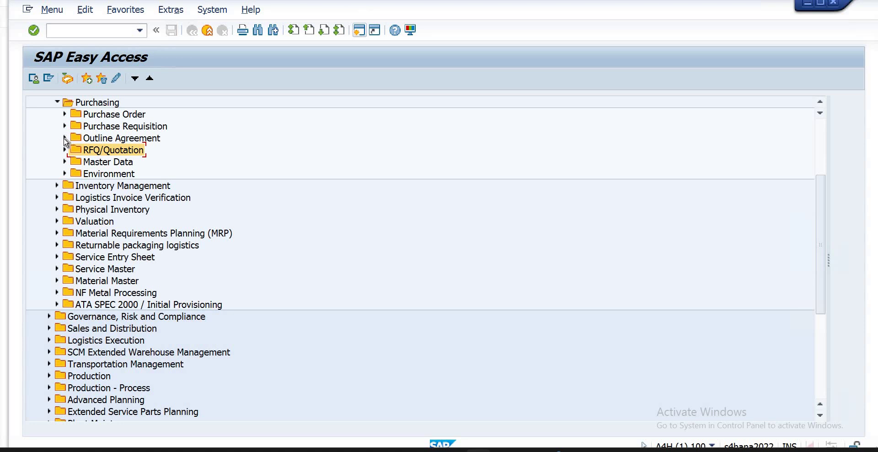
{"action": "left_click", "coordinate": [64, 138]}
{"action": "double_click", "coordinate": [101, 164]}
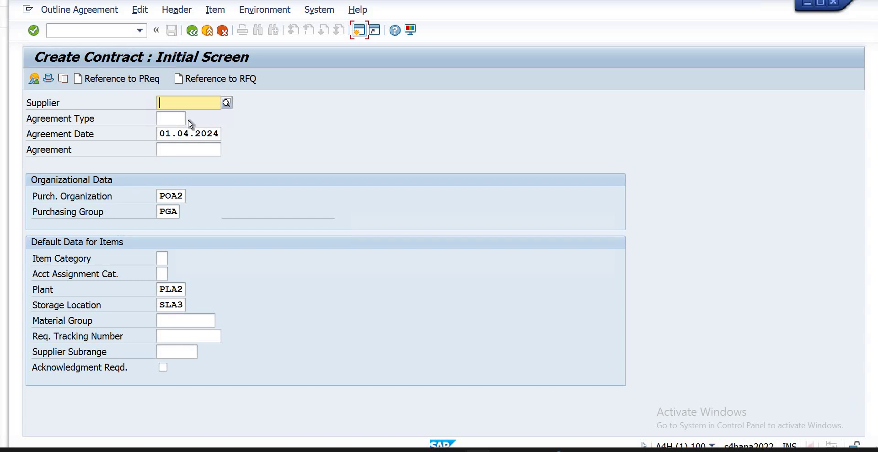
- Enter Domestic Vendor as the supplier of the new contract
{"action": "type", "text": "555"}
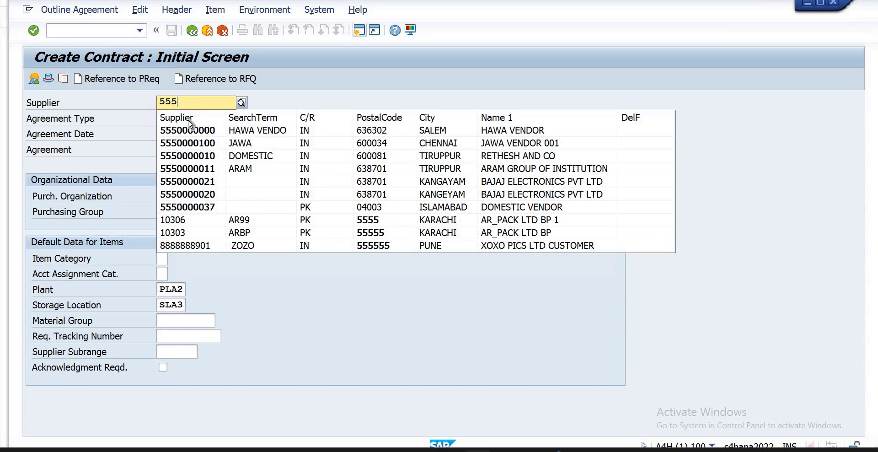
{"action": "type", "text": "00000"}
{"action": "type", "text": "37"}
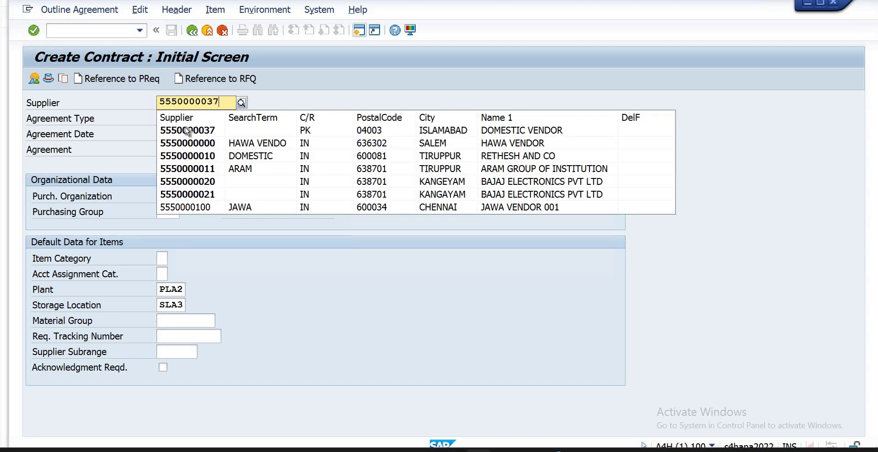
{"action": "left_click", "coordinate": [185, 130]}
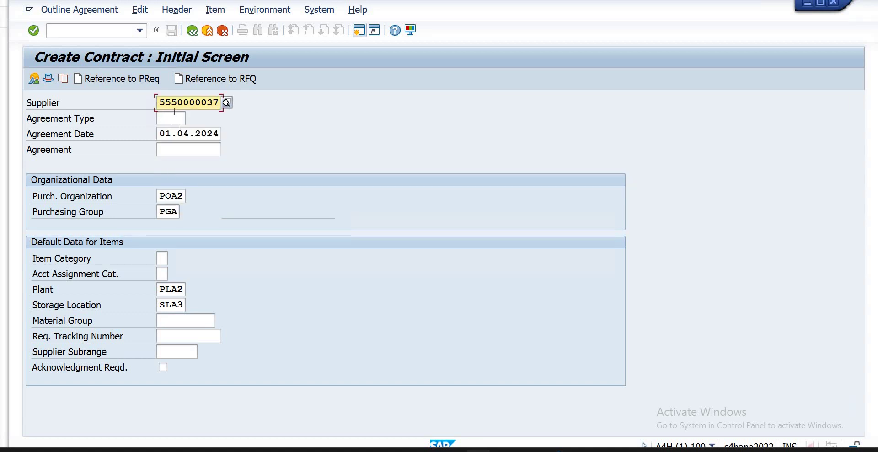
- Set the agreement type to NMK (Quantity Contract) and continue to the contract's header data
{"action": "left_click", "coordinate": [166, 117]}
{"action": "key", "text": "F4"}
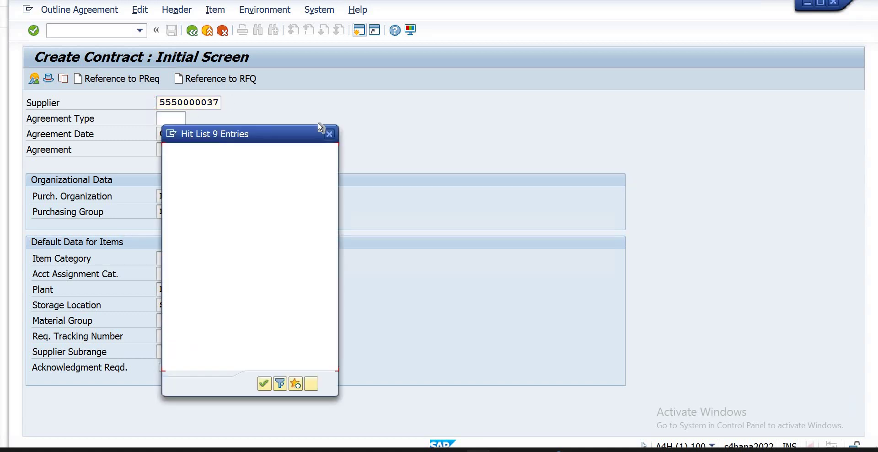
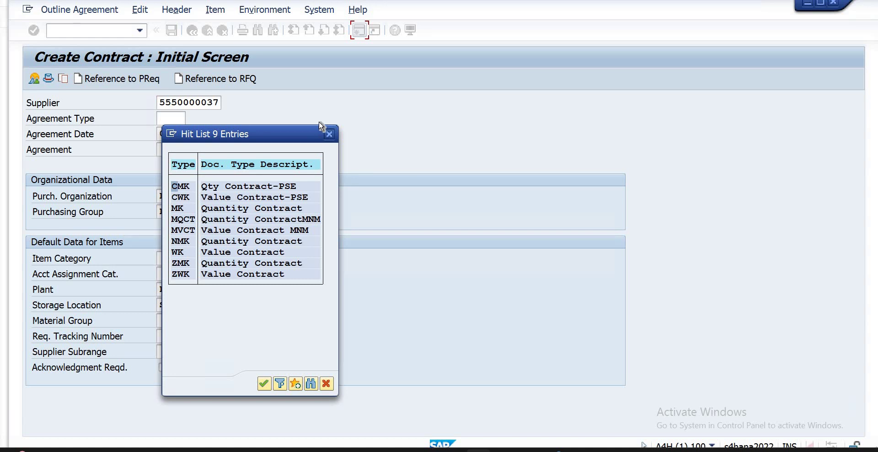
{"action": "left_click", "coordinate": [213, 240]}
{"action": "left_click", "coordinate": [204, 243]}
{"action": "double_click", "coordinate": [190, 241]}
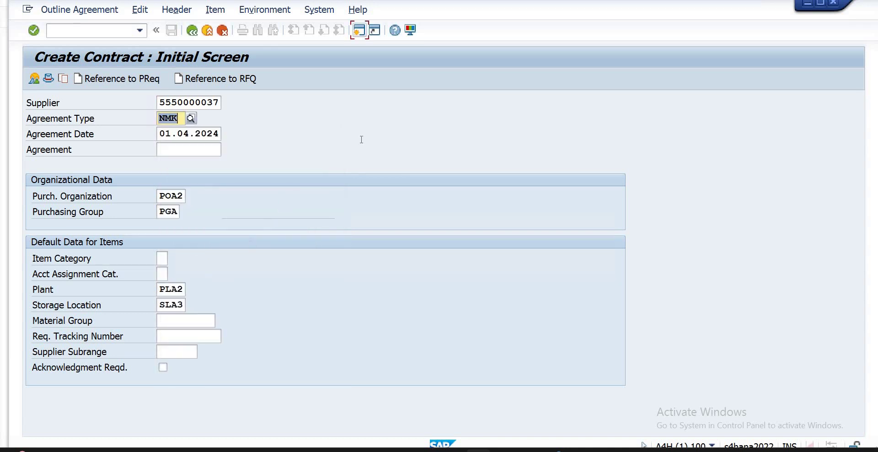
{"action": "left_click", "coordinate": [35, 79]}
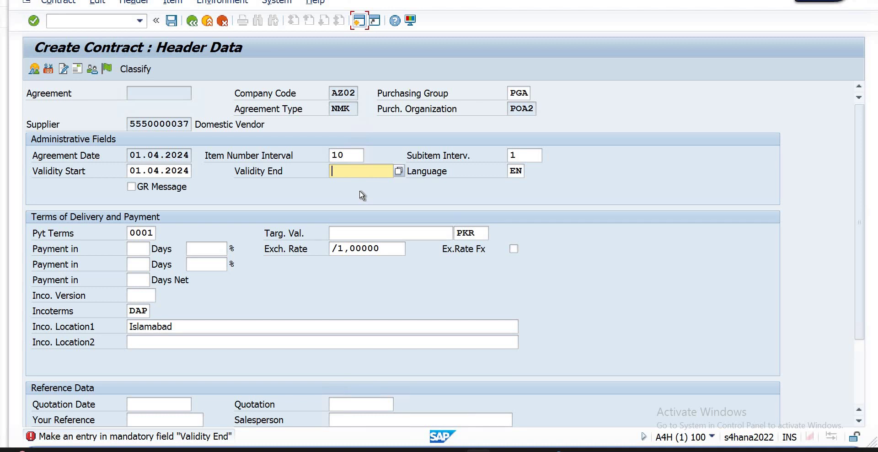
- Set the contract's validity end to 30.04.2024 and its target value to 1000000, continuing to the item overview
{"action": "type", "text": "30.04.2024"}
{"action": "left_click", "coordinate": [369, 234]}
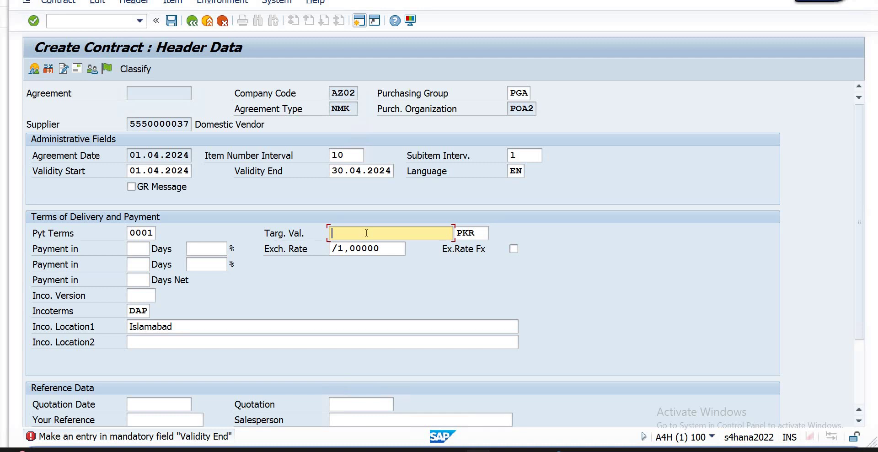
{"action": "type", "text": "1000000"}
{"action": "key", "text": "Return"}
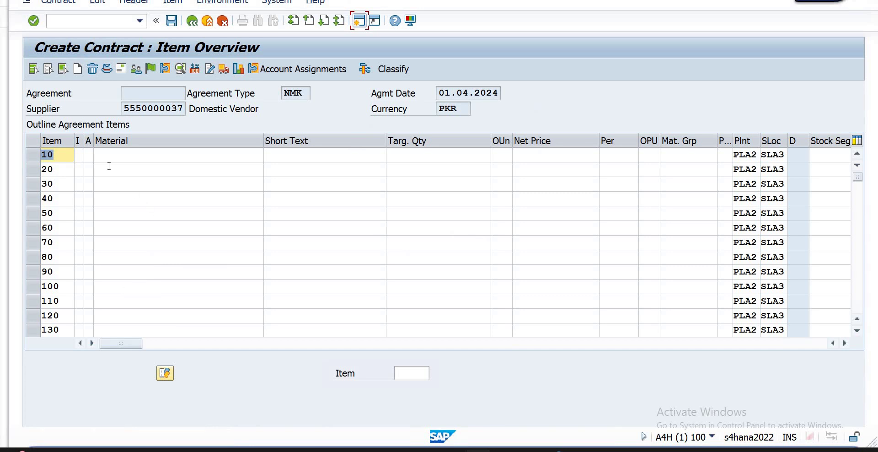
- Enter material RMAZ002 (600ml Empty Bottles) with a target quantity of 100500 as item 10 of the contract
{"action": "left_click", "coordinate": [106, 156]}
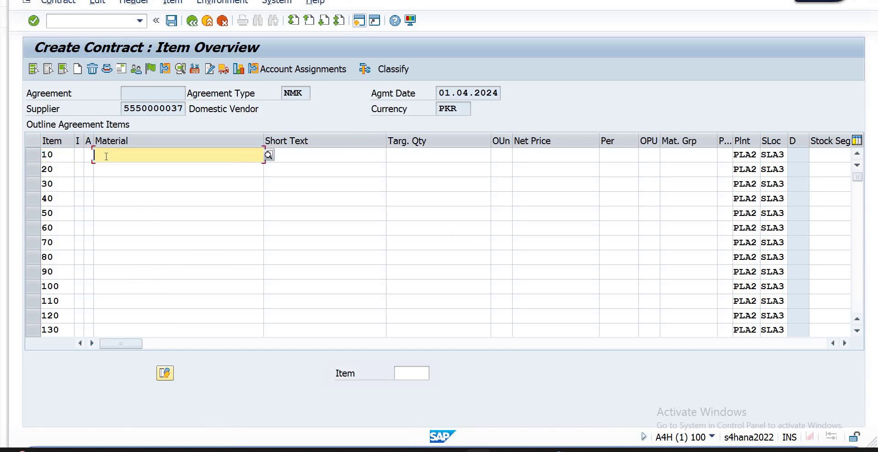
{"action": "type", "text": "rm"}
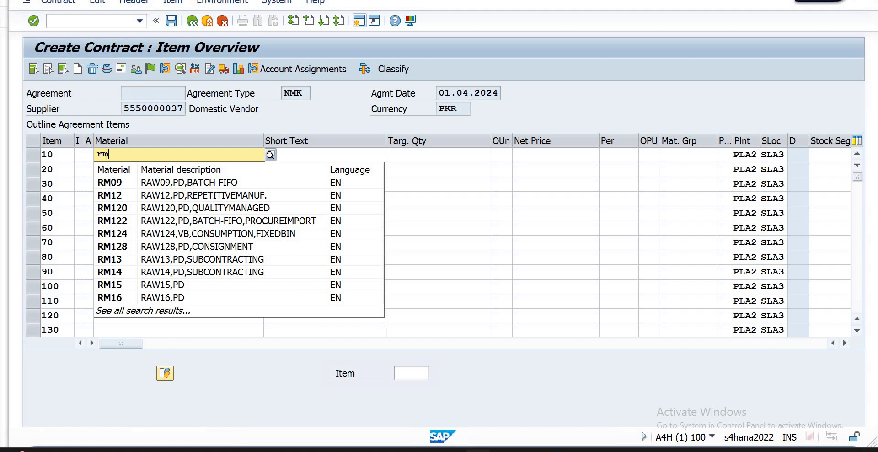
{"action": "type", "text": "az"}
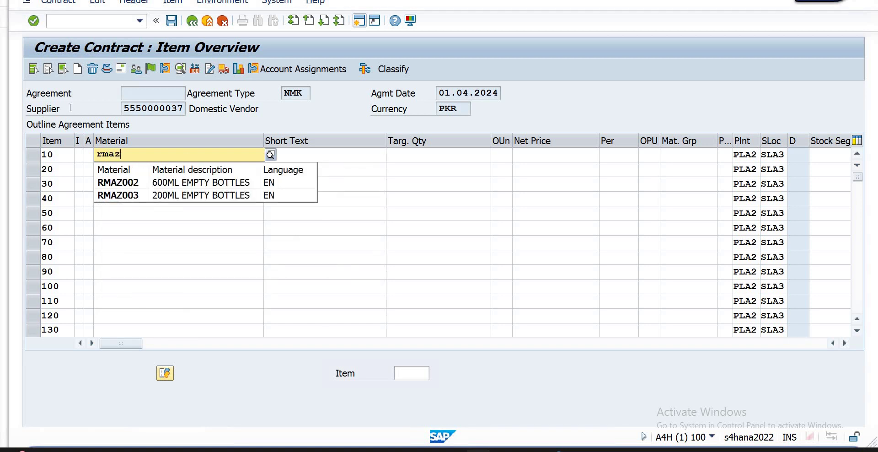
{"action": "left_click", "coordinate": [132, 182]}
{"action": "left_click", "coordinate": [422, 151]}
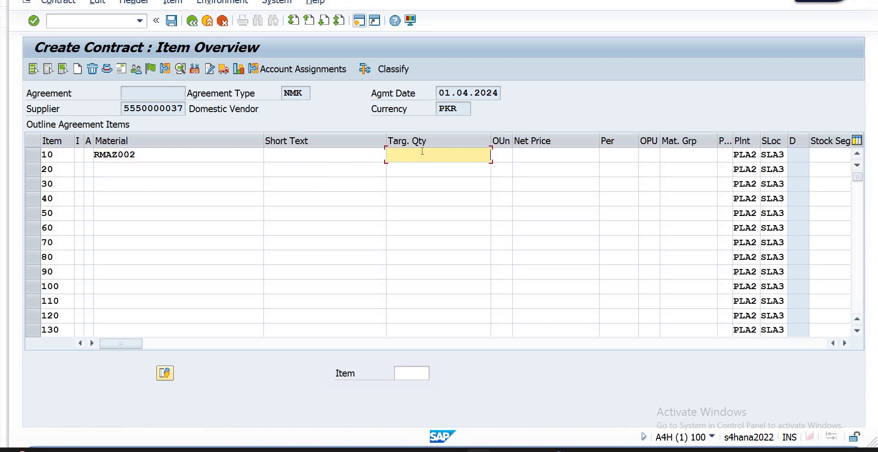
{"action": "type", "text": "100500"}
{"action": "key", "text": "Tab"}
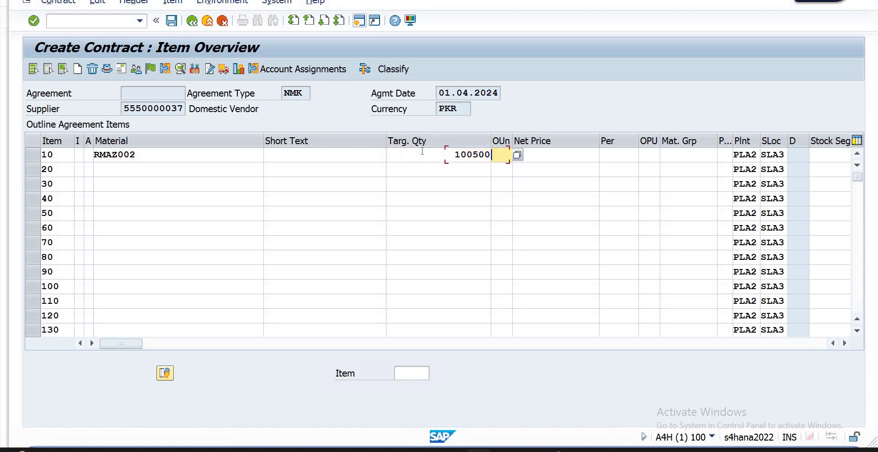
{"action": "key", "text": "Tab"}
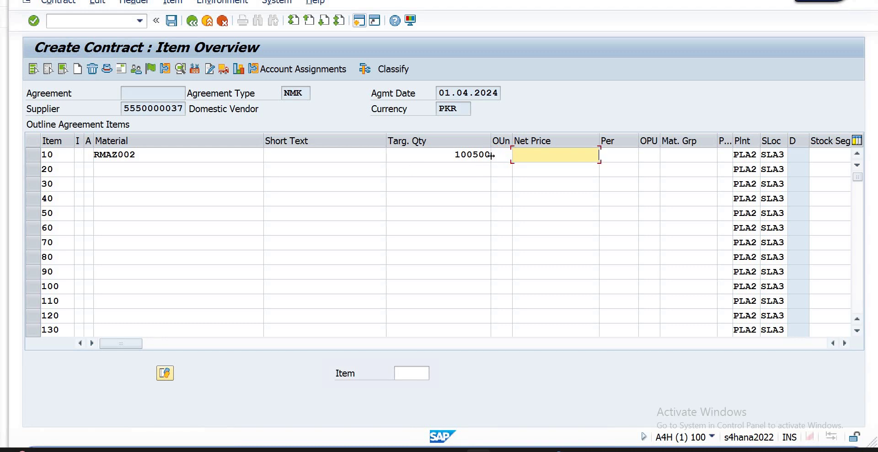
- Set item 10's target quantity to 105 and its order unit to BAG
{"action": "left_click", "coordinate": [486, 157]}
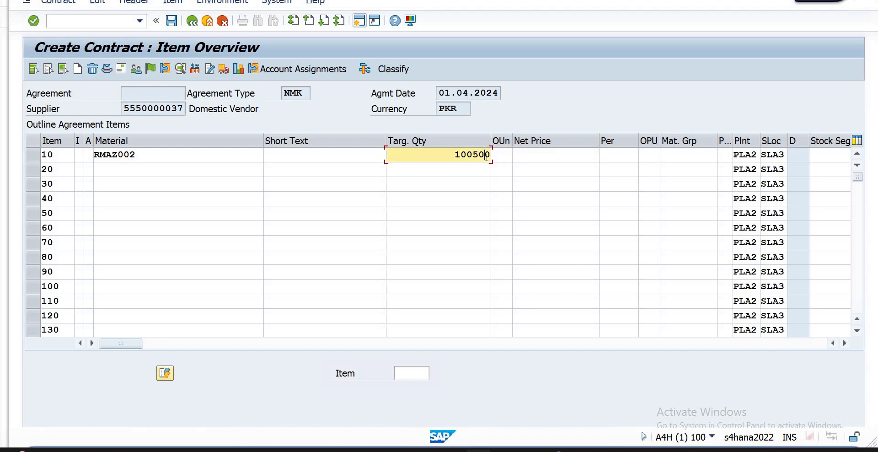
{"action": "key", "text": "BackSpace"}
{"action": "key", "text": "BackSpace"}
{"action": "key", "text": "BackSpace"}
{"action": "key", "text": "BackSpace"}
{"action": "key", "text": "BackSpace"}
{"action": "key", "text": "BackSpace"}
{"action": "type", "text": "105"}
{"action": "key", "text": "Tab"}
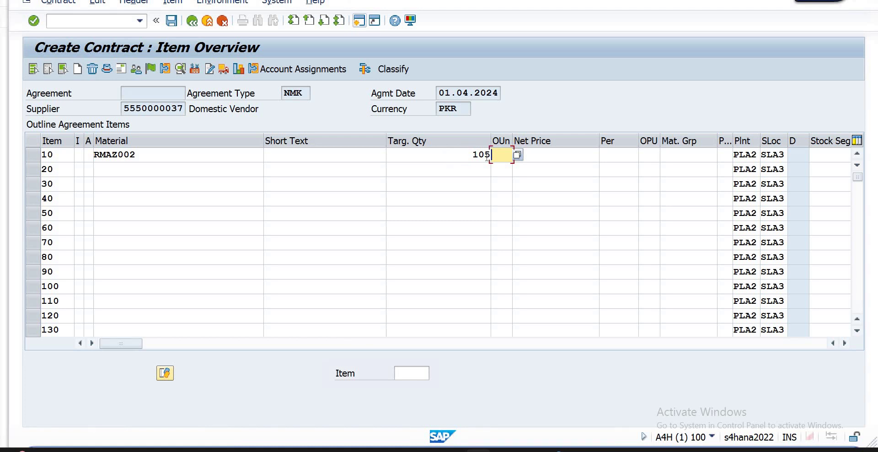
{"action": "type", "text": "bag"}
{"action": "key", "text": "Tab"}
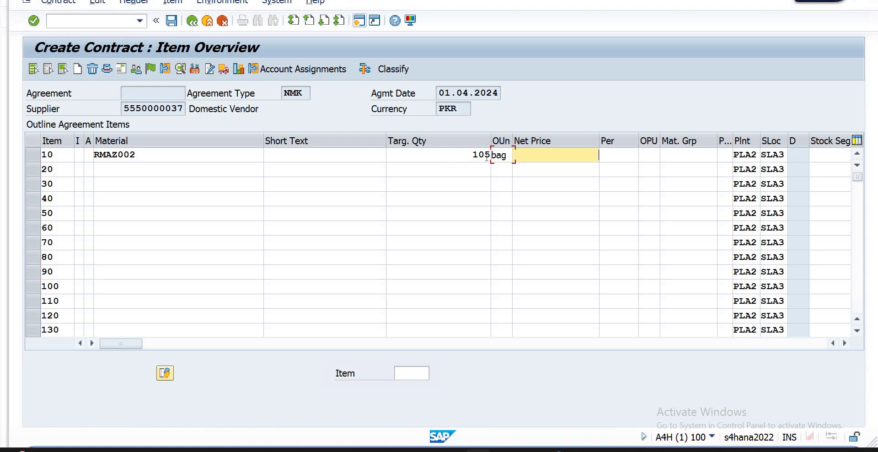
- Set item 10's net price to 10 with EA as the order price unit and confirm the item
{"action": "type", "text": "10"}
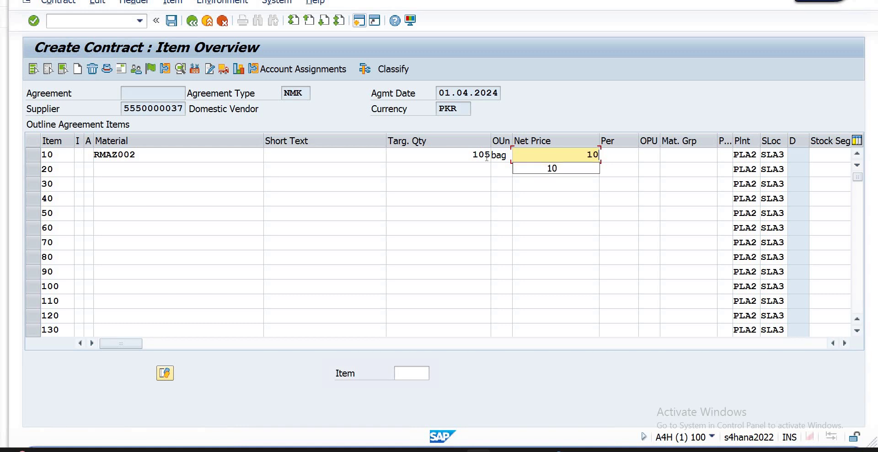
{"action": "key", "text": "Tab"}
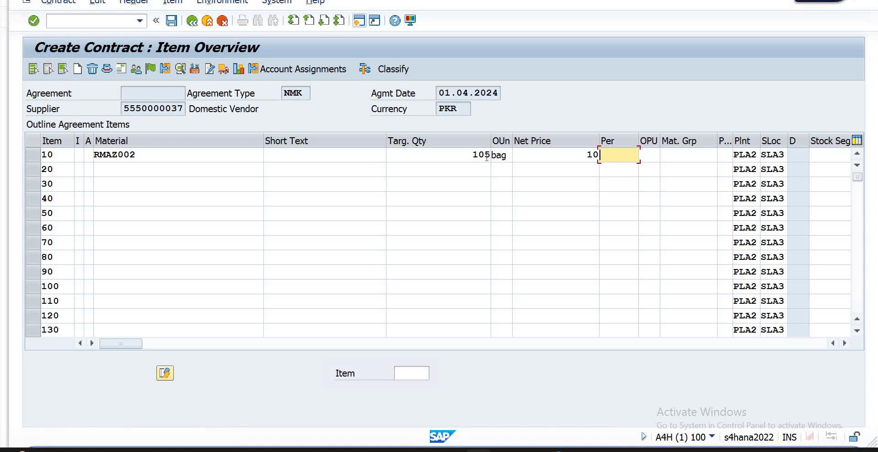
{"action": "key", "text": "Tab"}
{"action": "type", "text": "ea"}
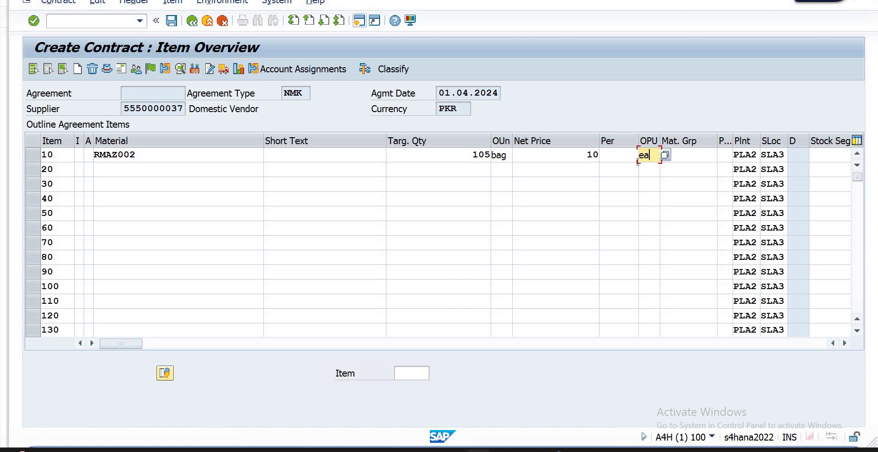
{"action": "left_click_drag", "start_coordinate": [651, 156], "coordinate": [634, 154]}
{"action": "key", "text": "Tab"}
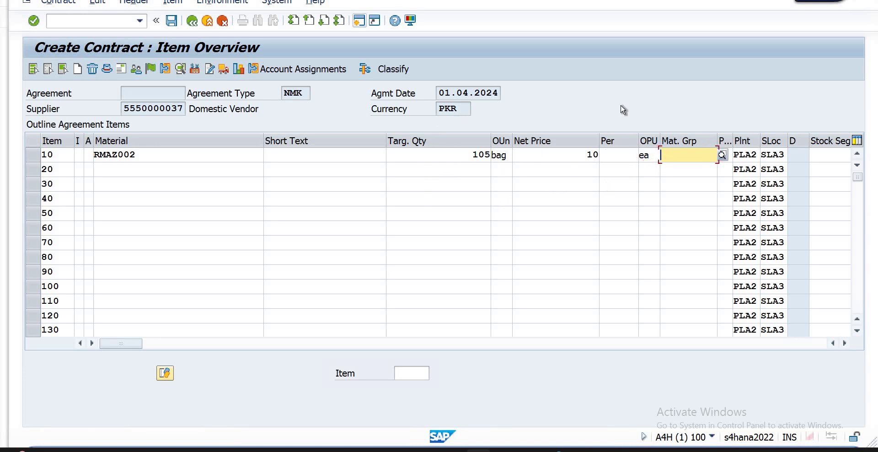
{"action": "key", "text": "Return"}
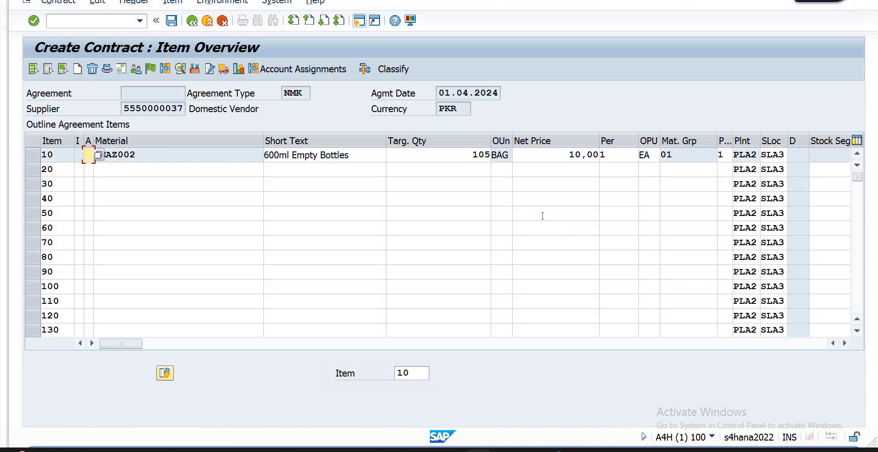
- Save the quantity contract and leave contract creation for the SAP Easy Access menu
{"action": "left_click", "coordinate": [175, 24]}
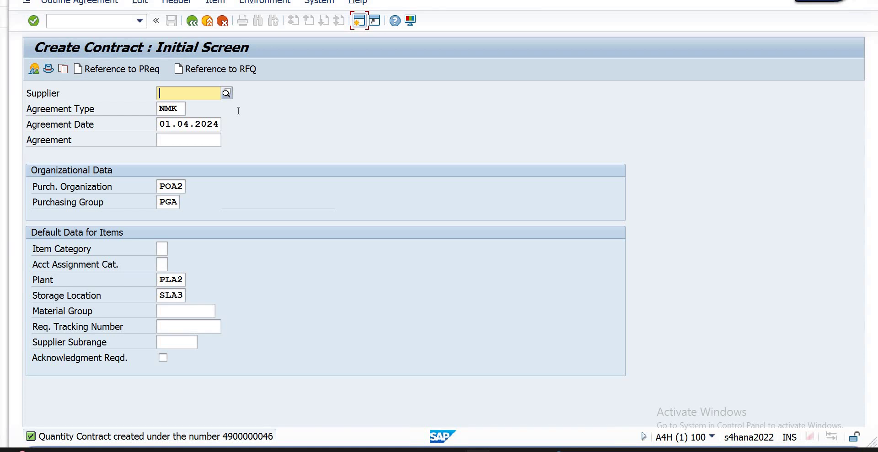
{"action": "left_click", "coordinate": [192, 21]}
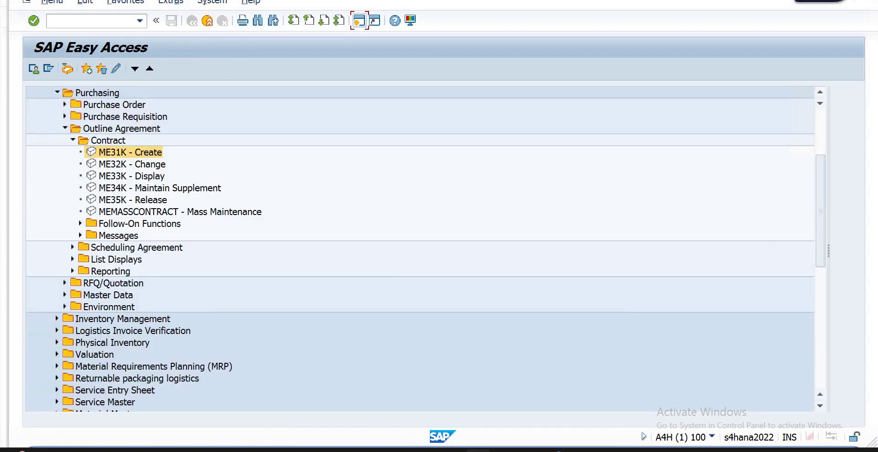
{"action": "left_click", "coordinate": [70, 149]}
- Look through the list display reports for outline agreements, purchase requisitions and requests for quotation under Purchasing
{"action": "left_click", "coordinate": [72, 259]}
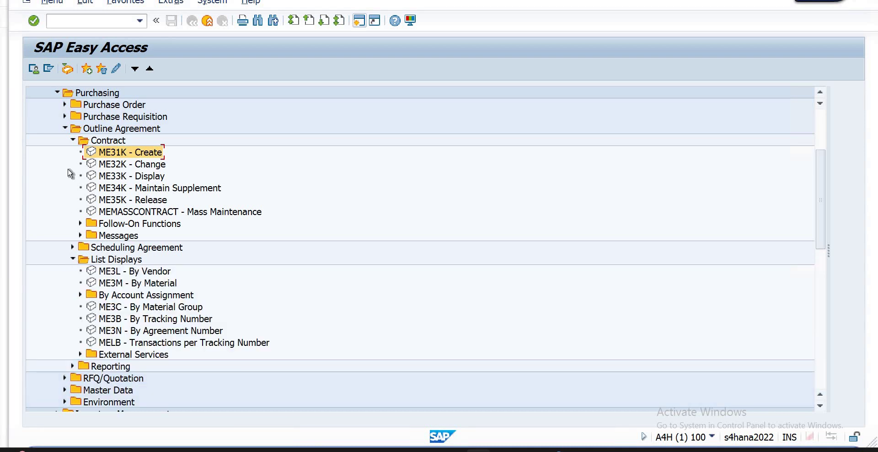
{"action": "left_click", "coordinate": [64, 117]}
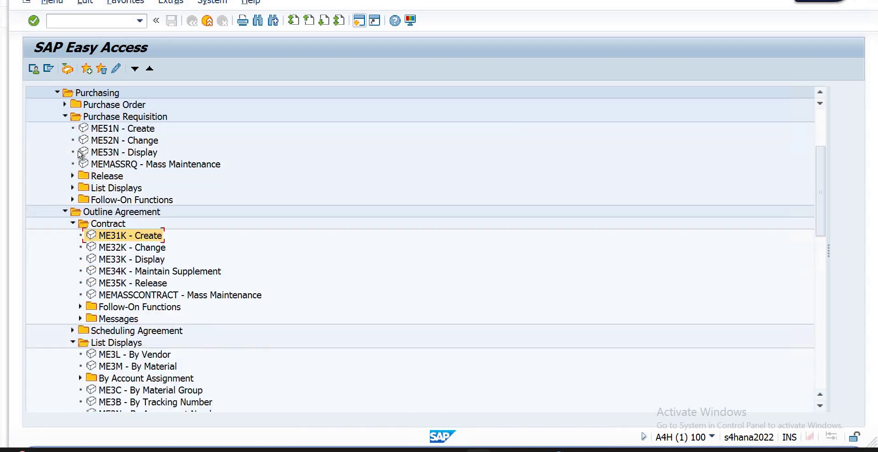
{"action": "left_click", "coordinate": [73, 188]}
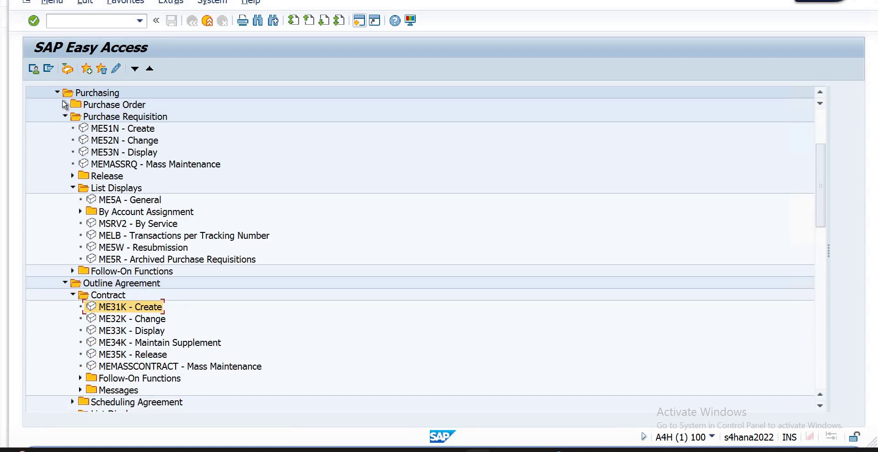
{"action": "left_click_drag", "start_coordinate": [818, 158], "coordinate": [823, 253]}
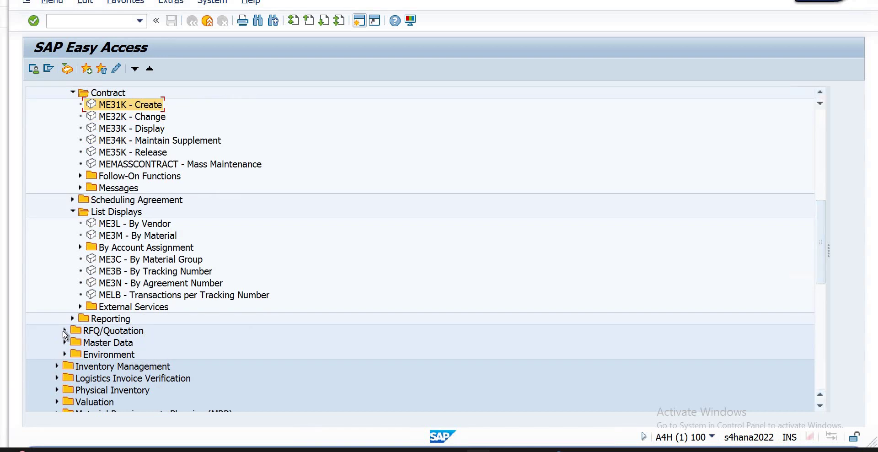
{"action": "left_click", "coordinate": [64, 331]}
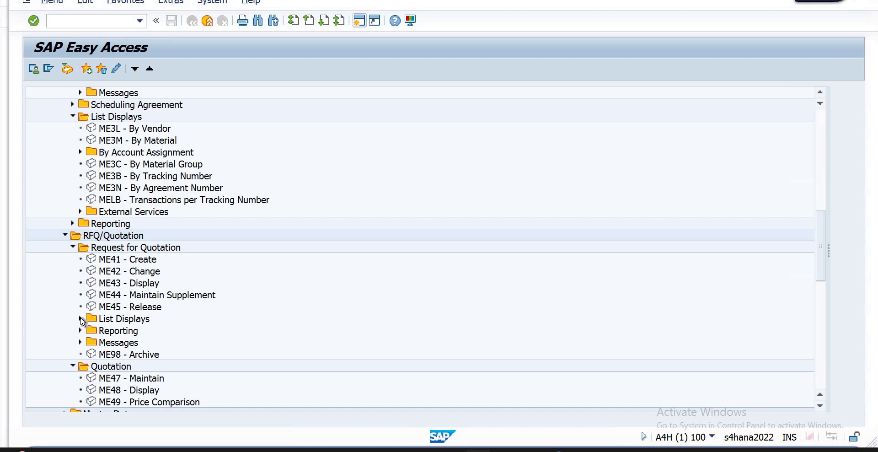
{"action": "left_click", "coordinate": [80, 320]}
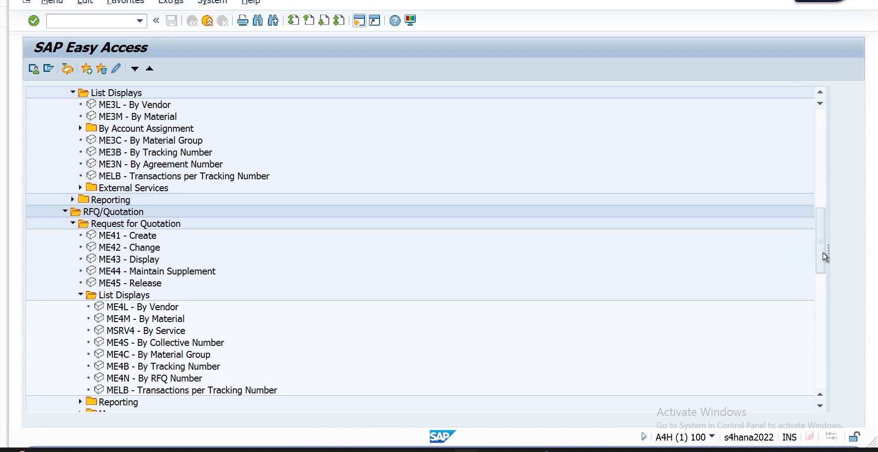
{"action": "left_click_drag", "start_coordinate": [818, 223], "coordinate": [820, 145]}
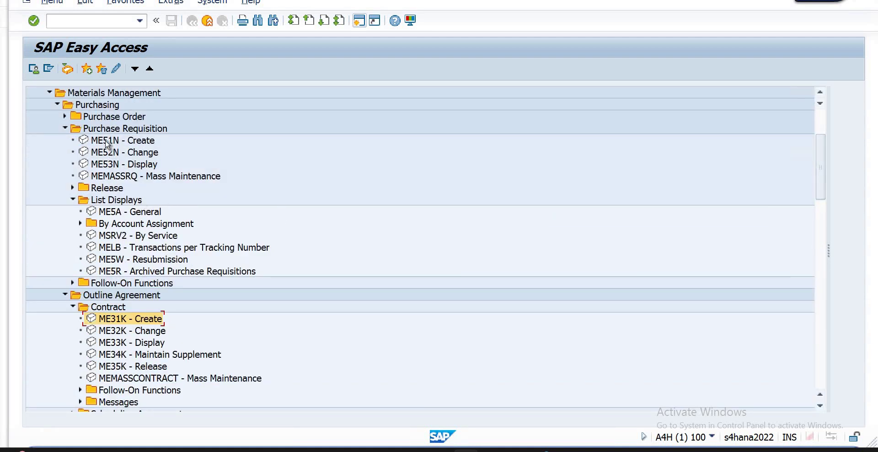
- Open purchase order creation under Purchasing and enter Domestic Vendor as the supplier of the standard PO
{"action": "left_click", "coordinate": [66, 117]}
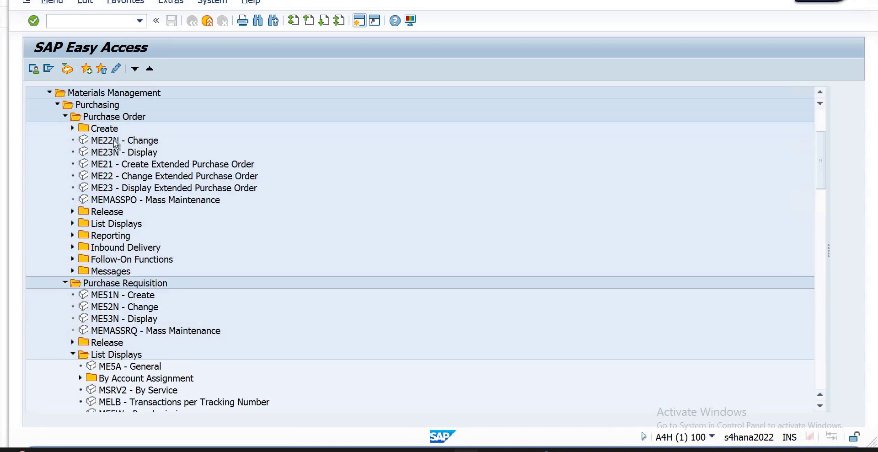
{"action": "double_click", "coordinate": [130, 143]}
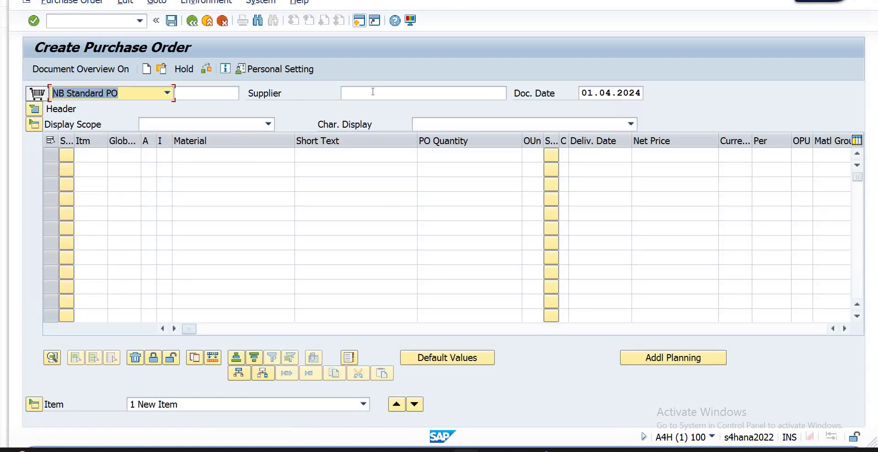
{"action": "left_click", "coordinate": [373, 91]}
{"action": "type", "text": "55"}
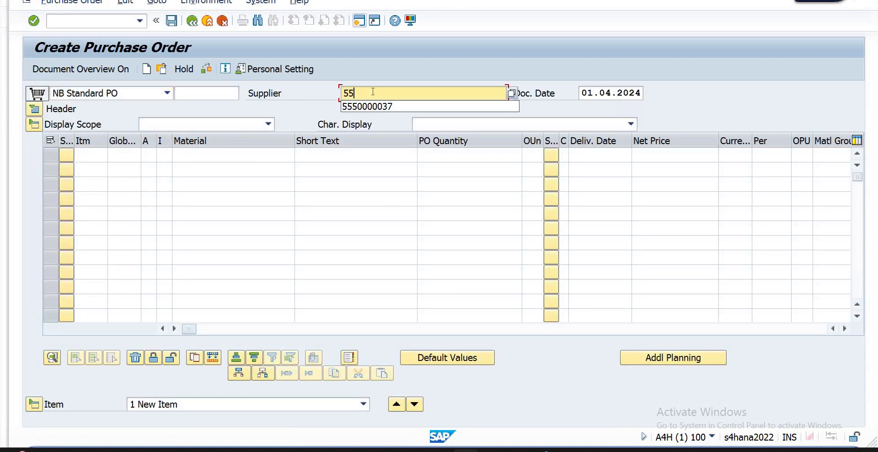
{"action": "key", "text": "Down"}
{"action": "key", "text": "Return"}
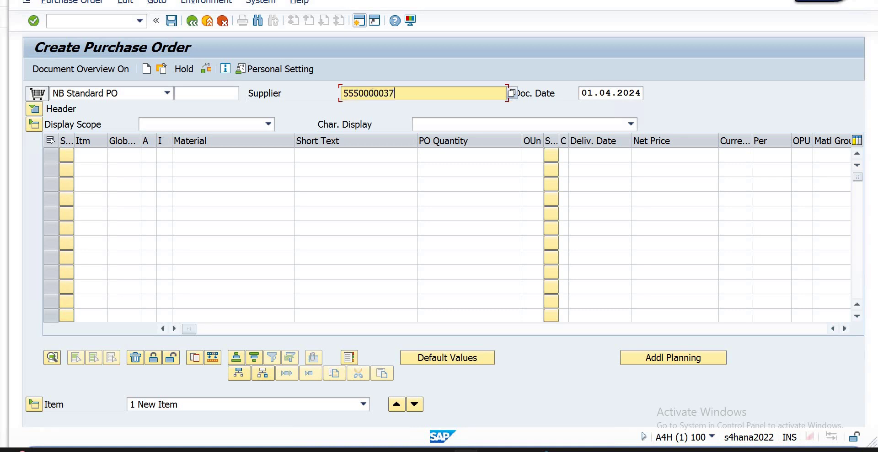
{"action": "key", "text": "Tab"}
{"action": "key", "text": "Tab"}
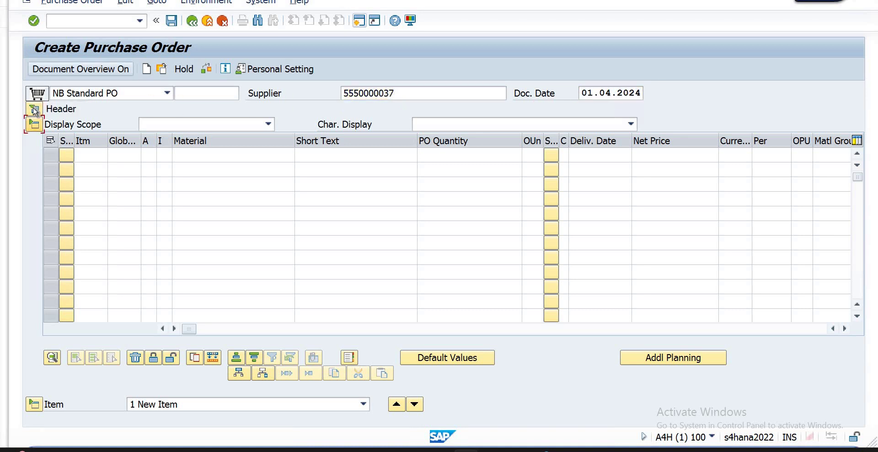
{"action": "key", "text": "Return"}
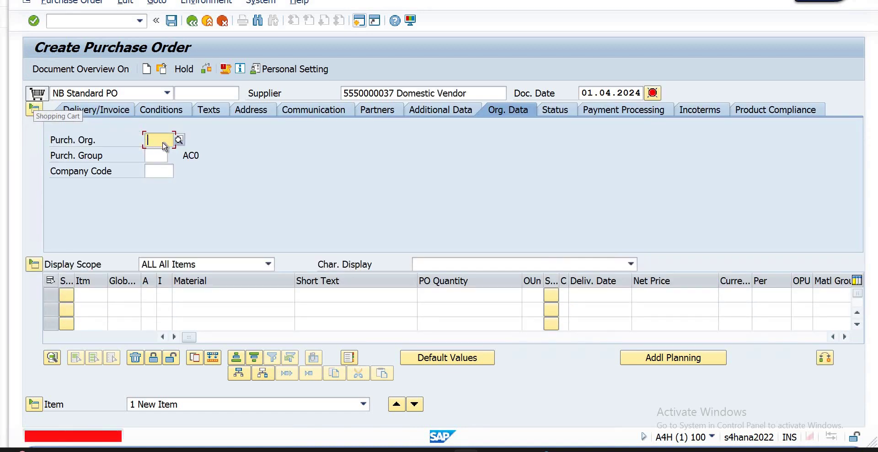
- Set the purchase order's purchasing organization to POA2 and its purchasing group to PGA
{"action": "type", "text": "po"}
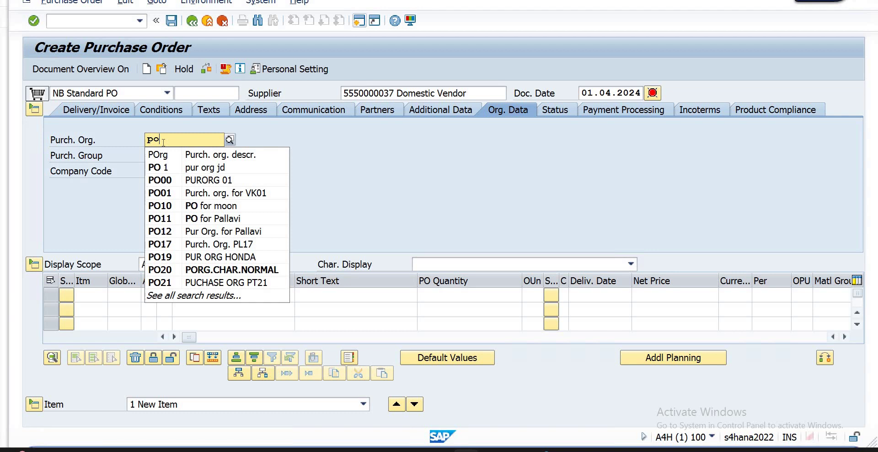
{"action": "type", "text": "az"}
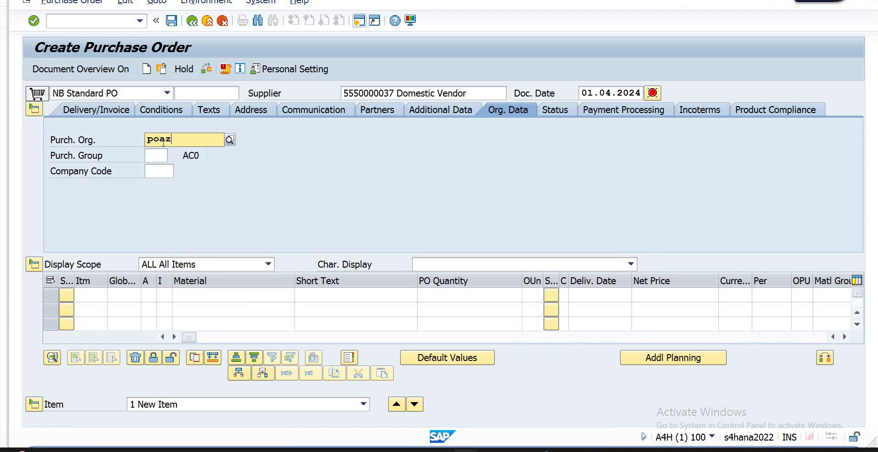
{"action": "key", "text": "BackSpace"}
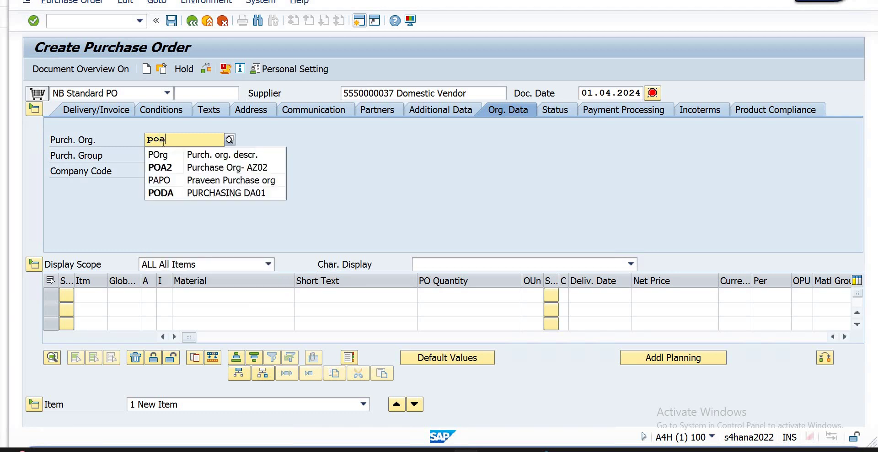
{"action": "left_click", "coordinate": [179, 168]}
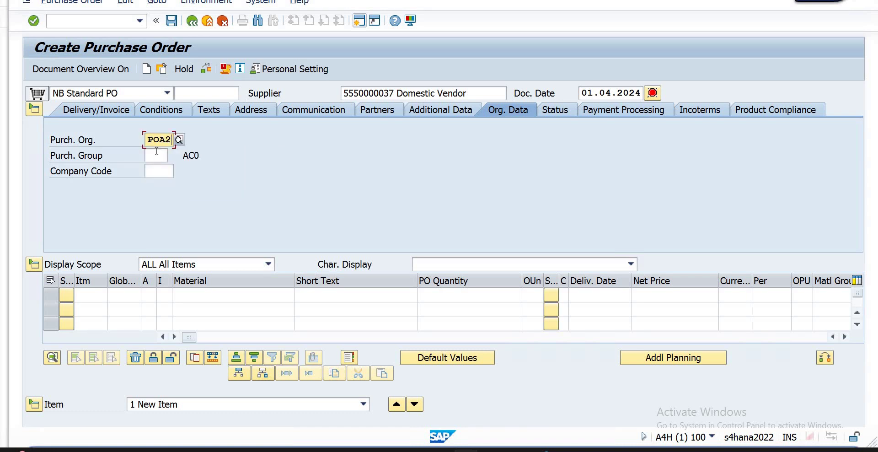
{"action": "left_click", "coordinate": [156, 154]}
{"action": "type", "text": "pga"}
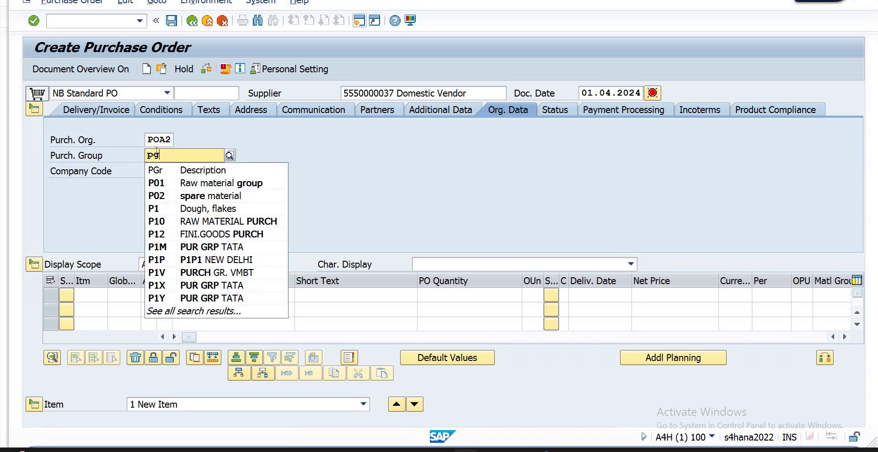
{"action": "key", "text": "Tab"}
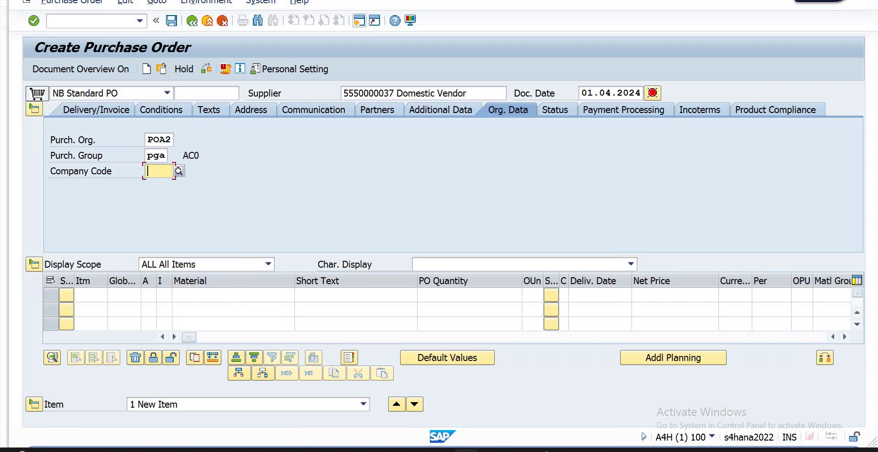
- Set the purchase order's company code to AZ02 and number the first item line 10
{"action": "type", "text": "az02"}
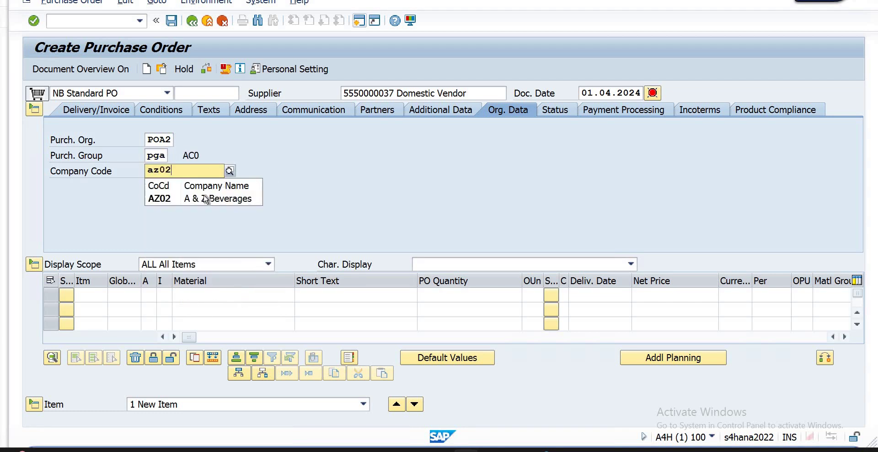
{"action": "left_click", "coordinate": [206, 197]}
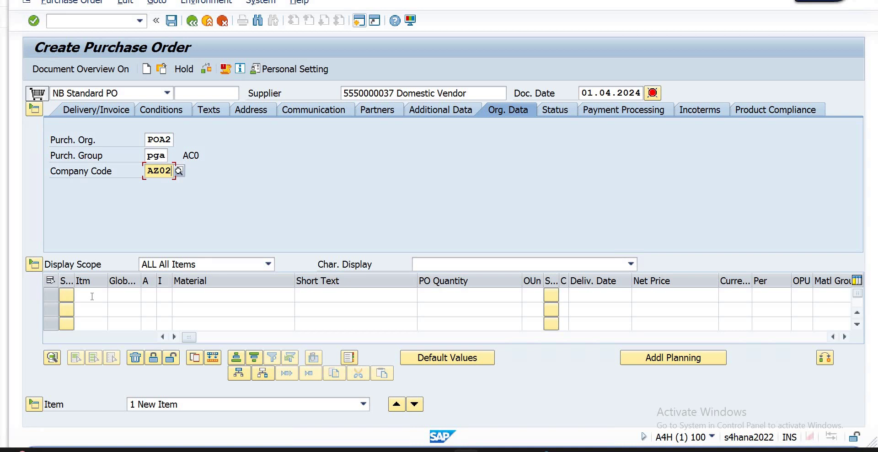
{"action": "left_click", "coordinate": [92, 296]}
{"action": "type", "text": "10"}
{"action": "key", "text": "Tab"}
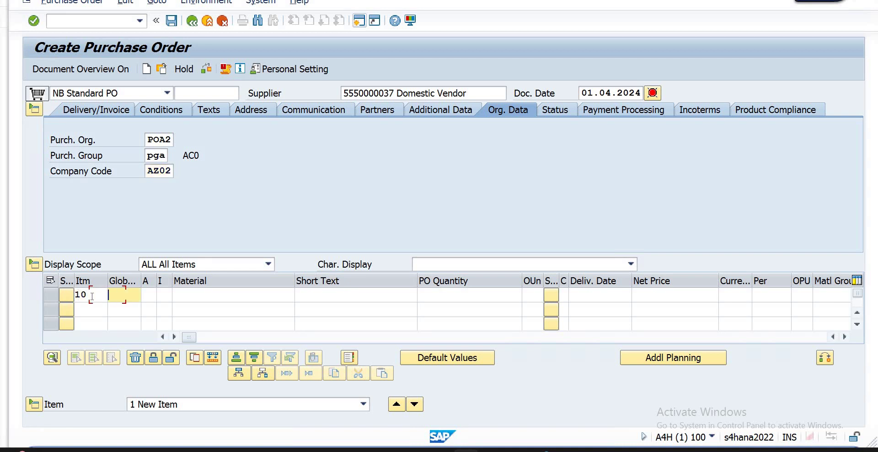
- Enter RMAZ002 as the material of item 10
{"action": "key", "text": "Tab"}
{"action": "key", "text": "Tab"}
{"action": "key", "text": "Tab"}
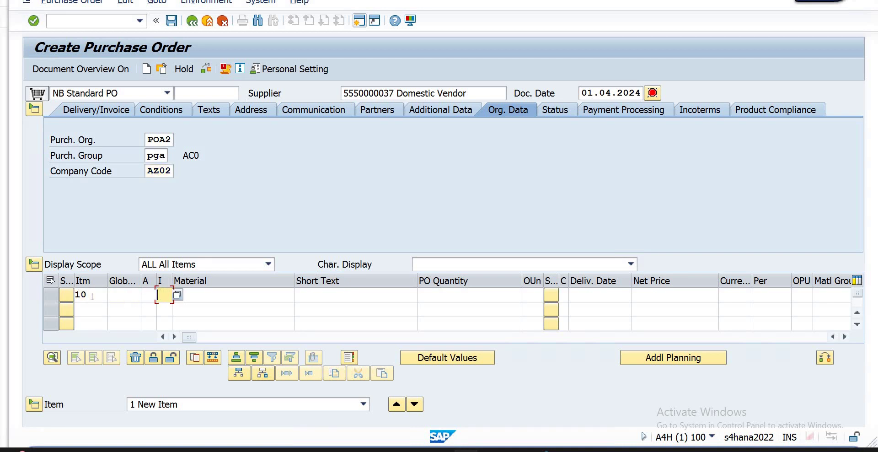
{"action": "key", "text": "Tab"}
{"action": "type", "text": "rm"}
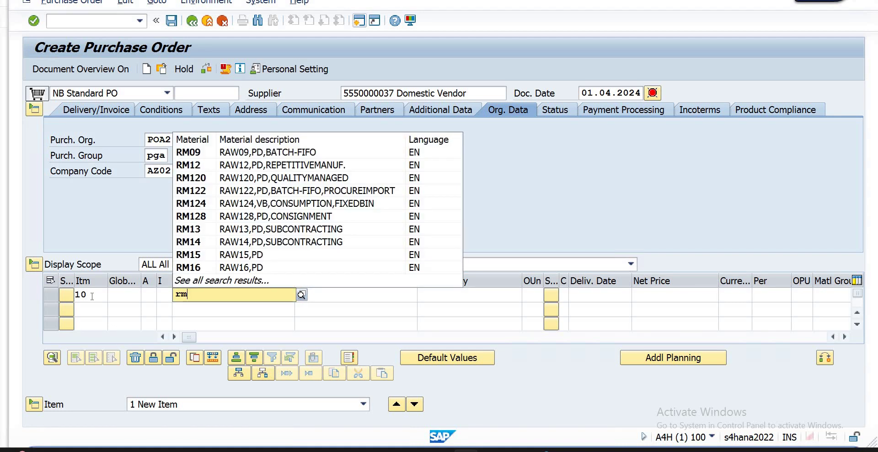
{"action": "type", "text": "az"}
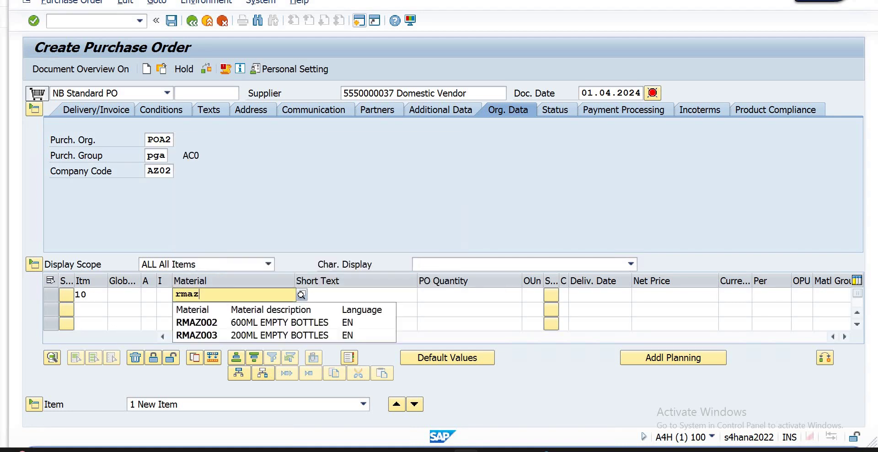
{"action": "type", "text": "002"}
{"action": "key", "text": "Tab"}
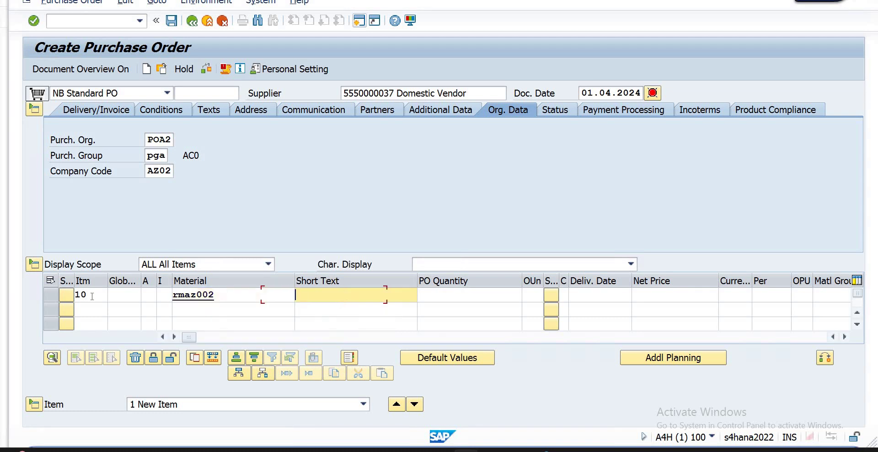
- Set item 10's PO quantity to 105 with BAG as the order unit
{"action": "key", "text": "Tab"}
{"action": "type", "text": "10"}
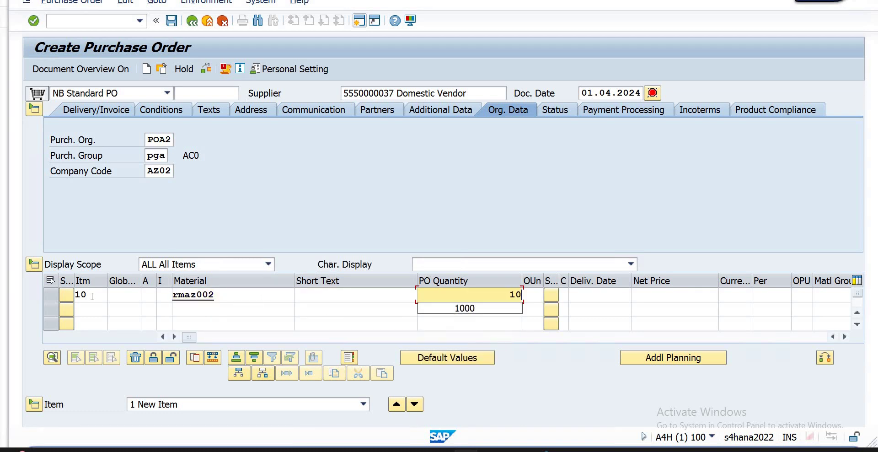
{"action": "type", "text": "5"}
{"action": "key", "text": "Tab"}
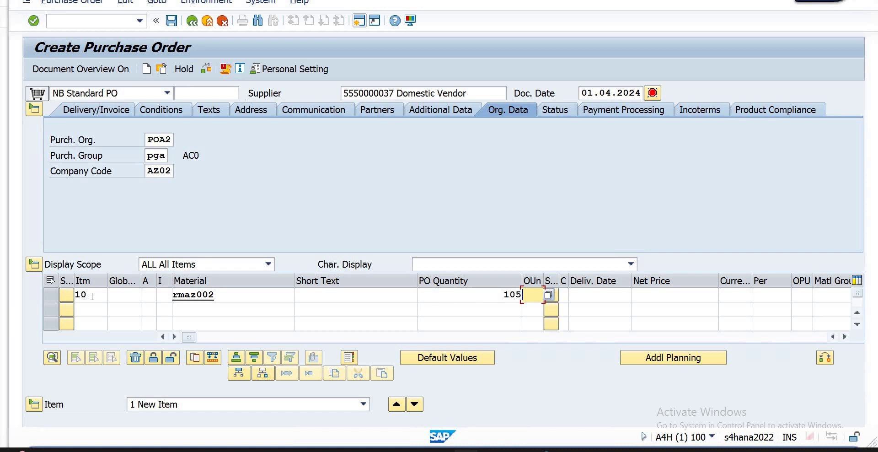
{"action": "type", "text": "bag"}
{"action": "key", "text": "Tab"}
{"action": "key", "text": "Tab"}
{"action": "key", "text": "Tab"}
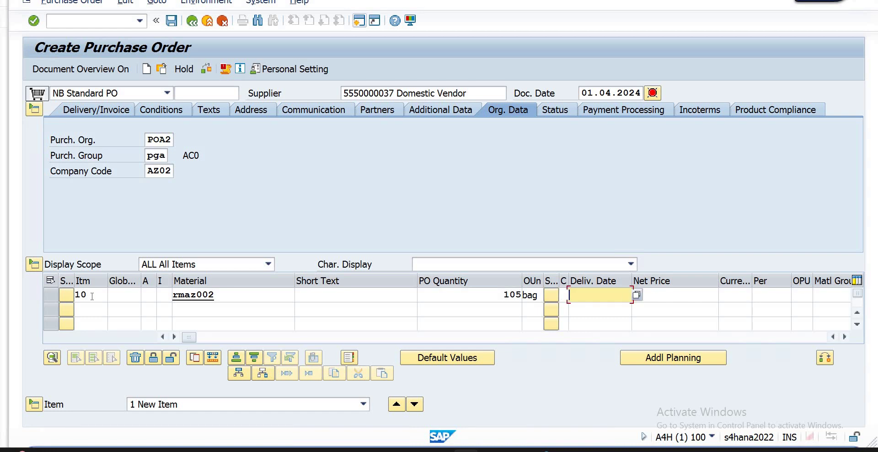
- Set item 10's net price to 10 and its delivery date to 05.04.2024
{"action": "key", "text": "Insert"}
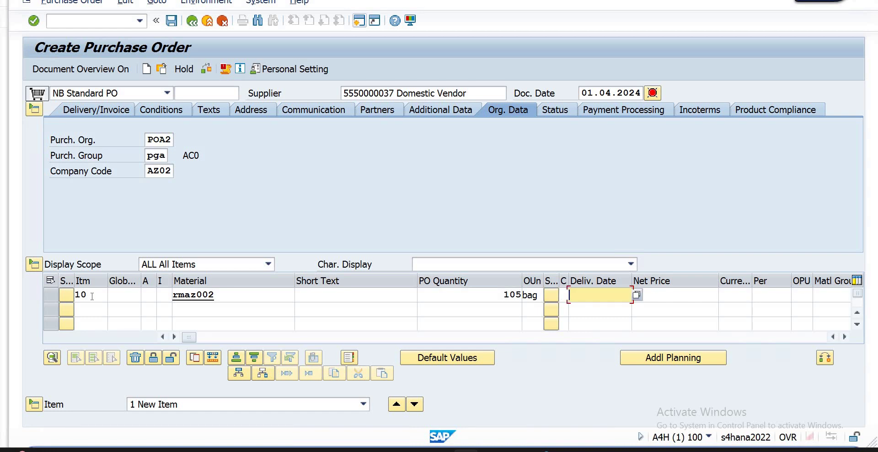
{"action": "key", "text": "Tab"}
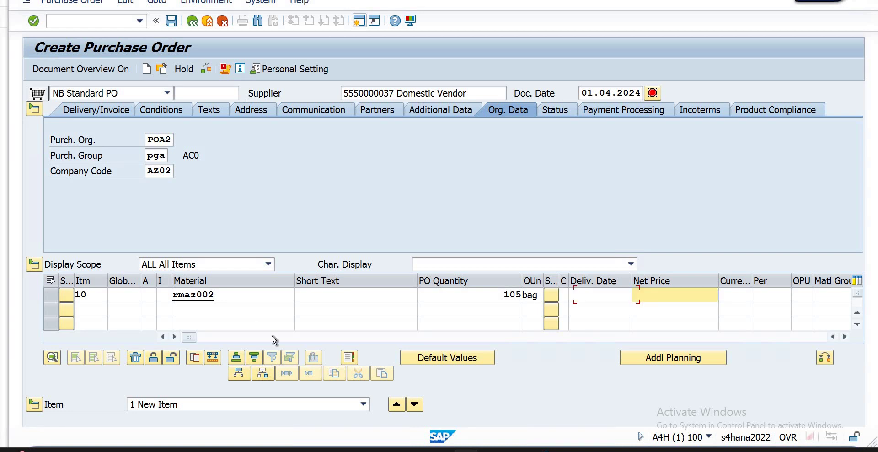
{"action": "key", "text": "Insert"}
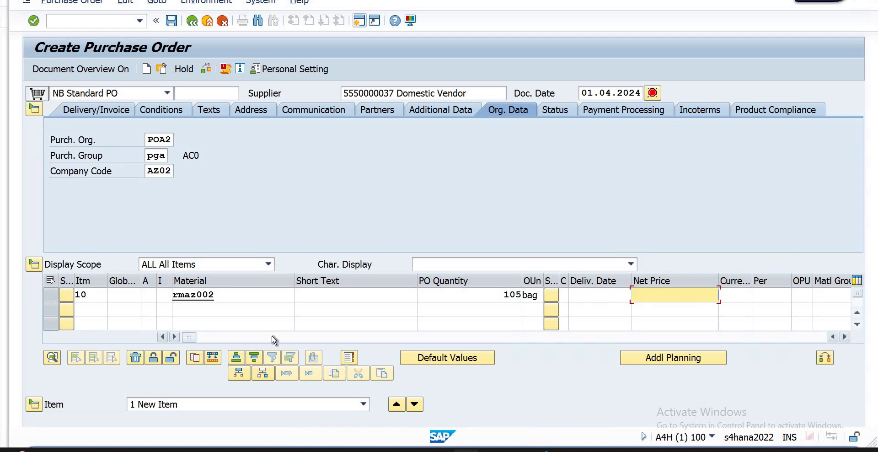
{"action": "key", "text": "Tab"}
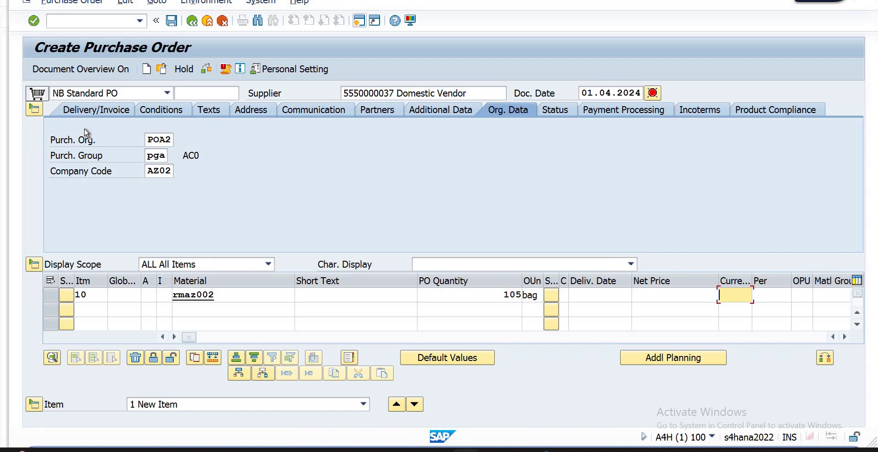
{"action": "left_click", "coordinate": [656, 296]}
{"action": "type", "text": "10"}
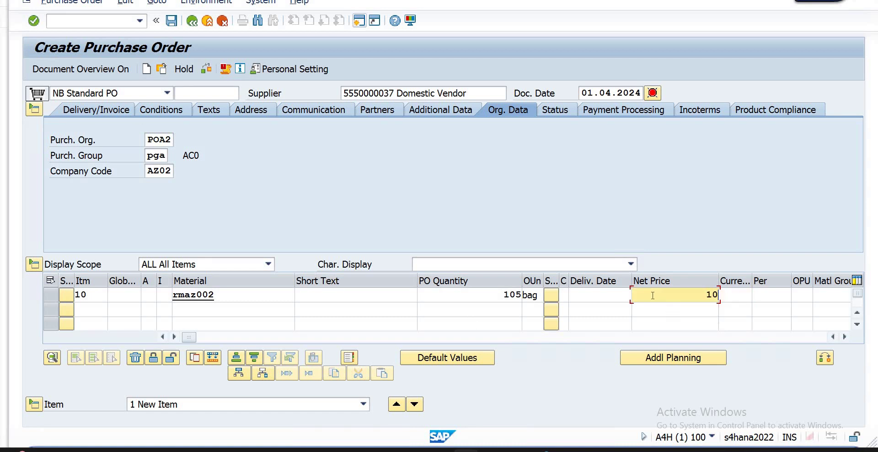
{"action": "left_click", "coordinate": [610, 295]}
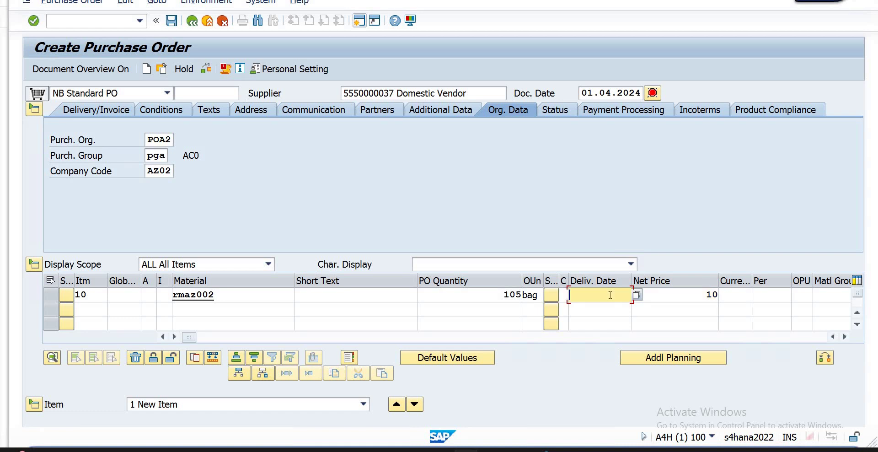
{"action": "type", "text": "05.04.2024"}
{"action": "key", "text": "Tab"}
{"action": "key", "text": "Tab"}
{"action": "key", "text": "Tab"}
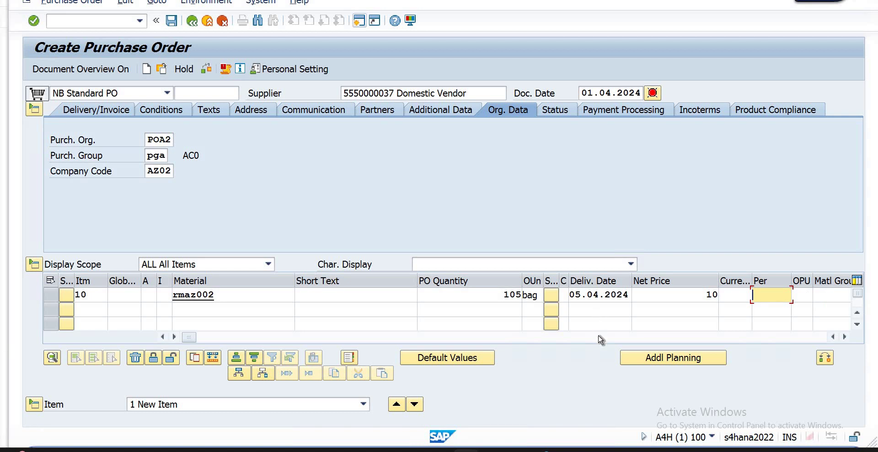
- Set item 10's currency to PKR and its order price unit to EA, and have the entries checked
{"action": "left_click", "coordinate": [734, 294]}
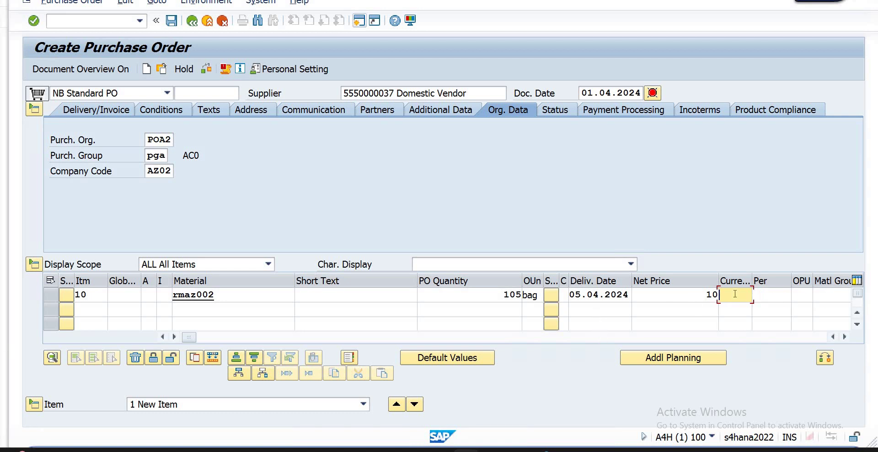
{"action": "type", "text": "pkr"}
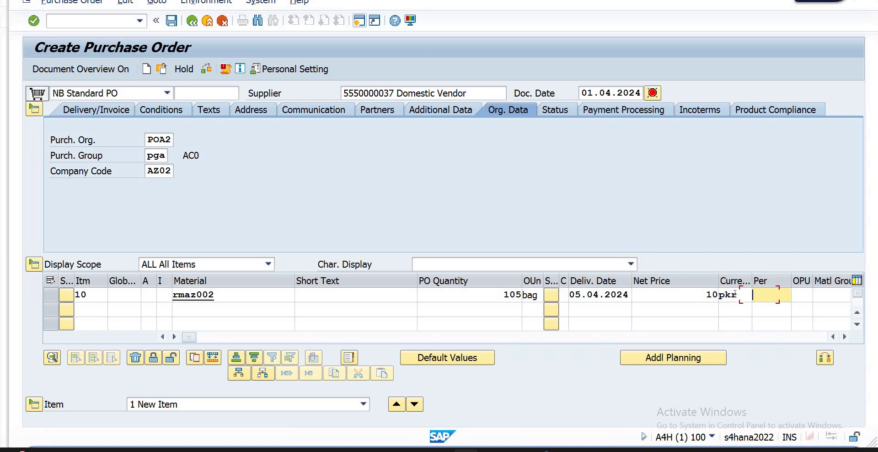
{"action": "key", "text": "Tab"}
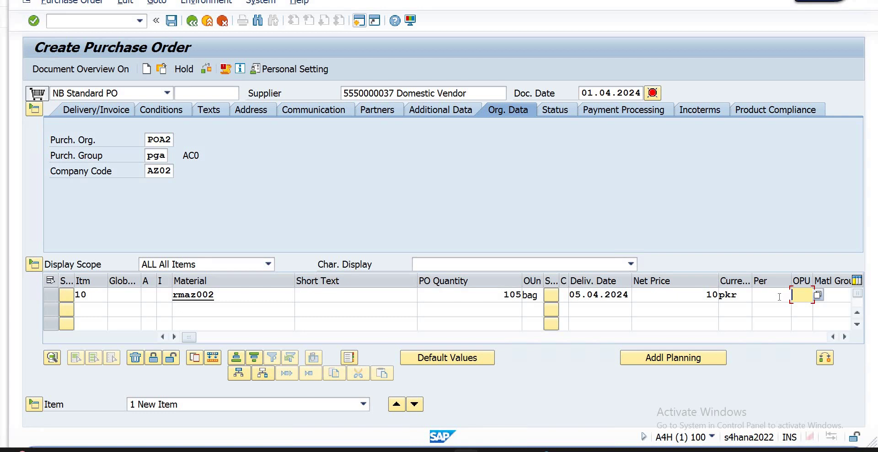
{"action": "key", "text": "Tab"}
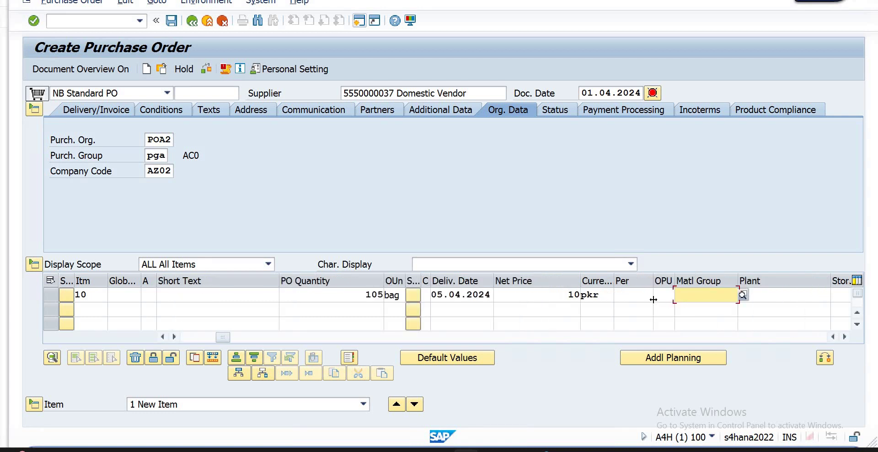
{"action": "left_click", "coordinate": [659, 295]}
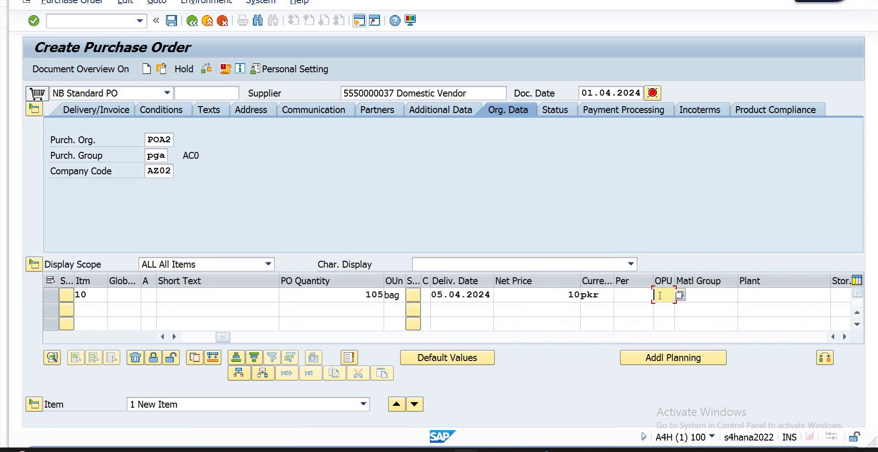
{"action": "type", "text": "ea"}
{"action": "key", "text": "Return"}
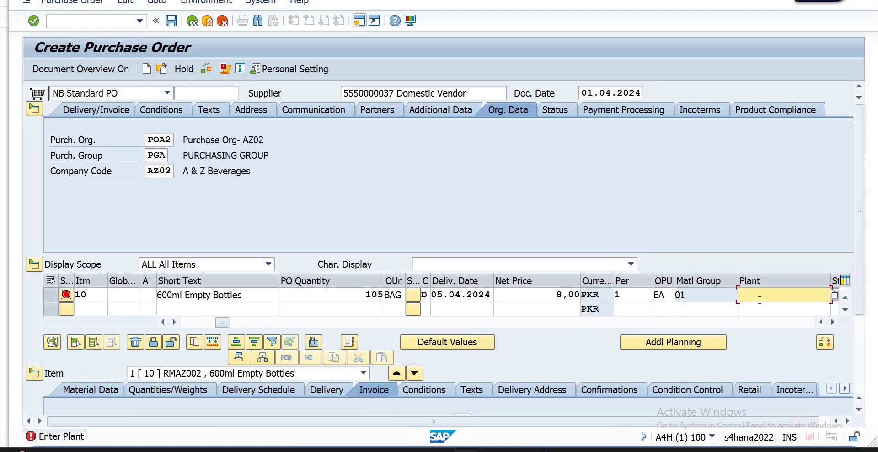
- Assign item 10 to plant PLA2 and storage location SLA3, accepting the warnings on the order
{"action": "type", "text": "pl"}
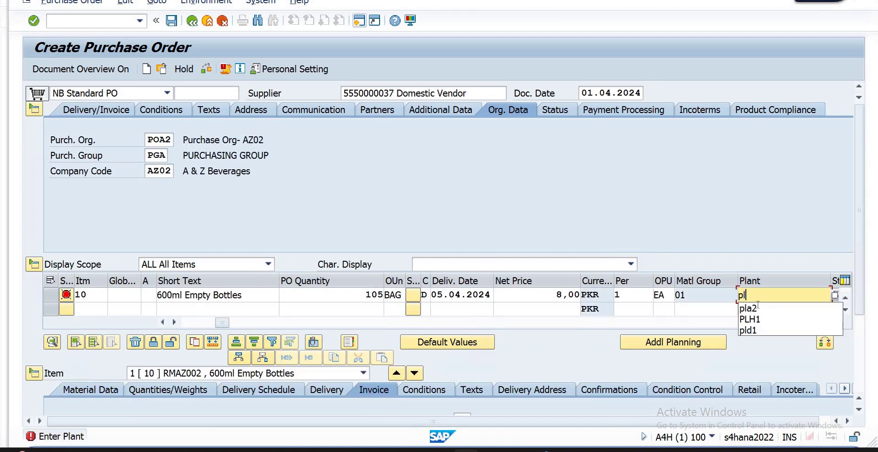
{"action": "left_click", "coordinate": [755, 310]}
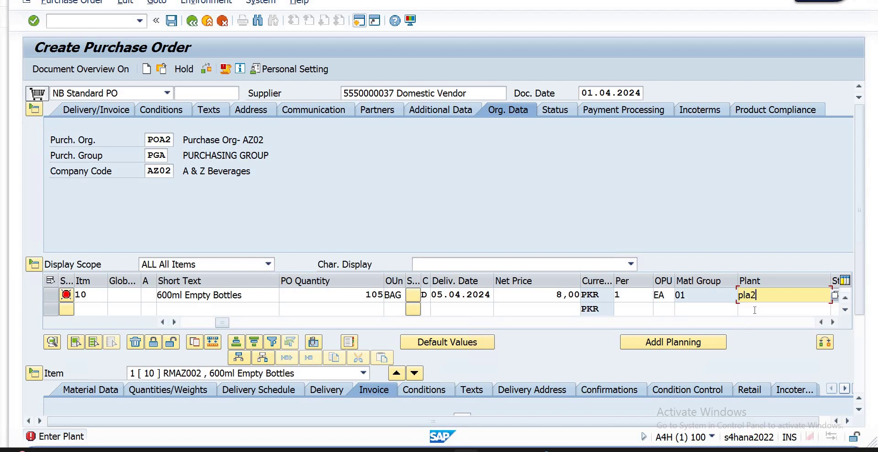
{"action": "key", "text": "Return"}
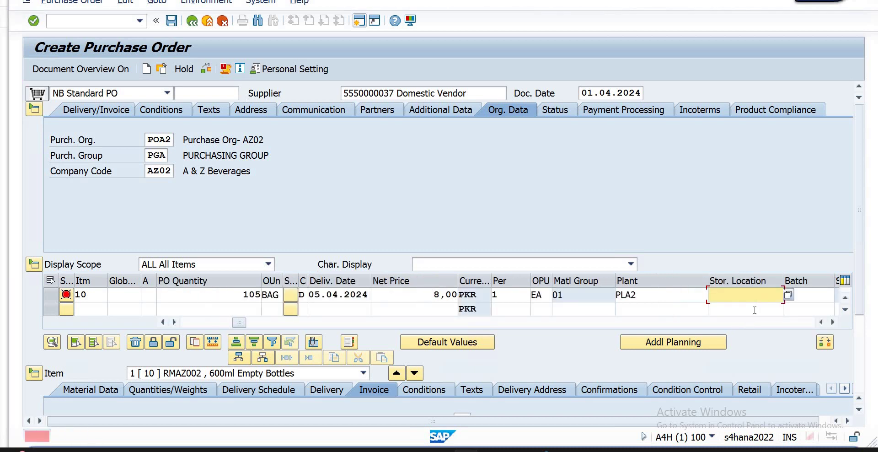
{"action": "type", "text": "sl"}
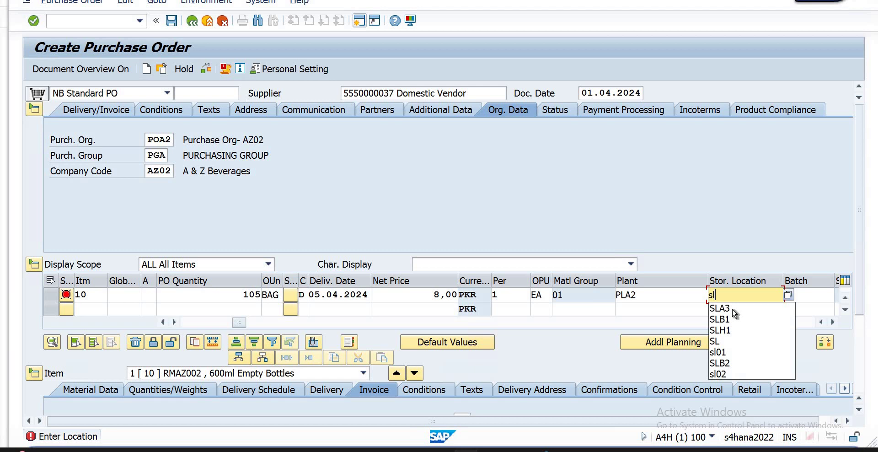
{"action": "left_click", "coordinate": [732, 309]}
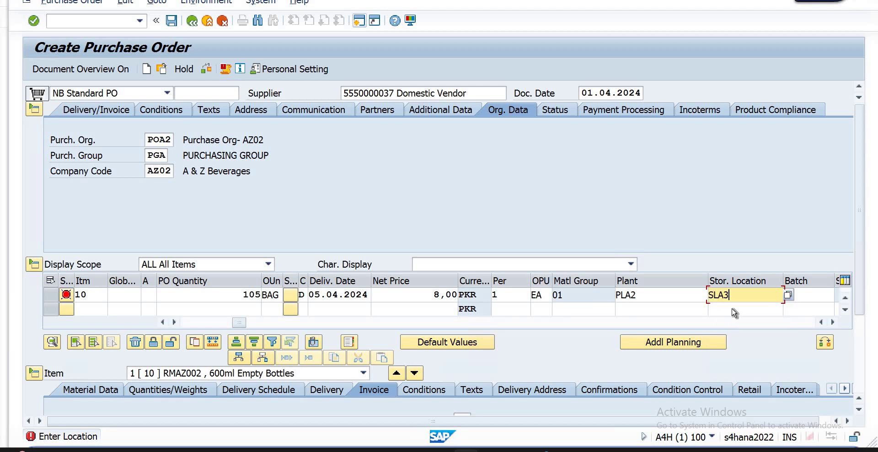
{"action": "key", "text": "Return"}
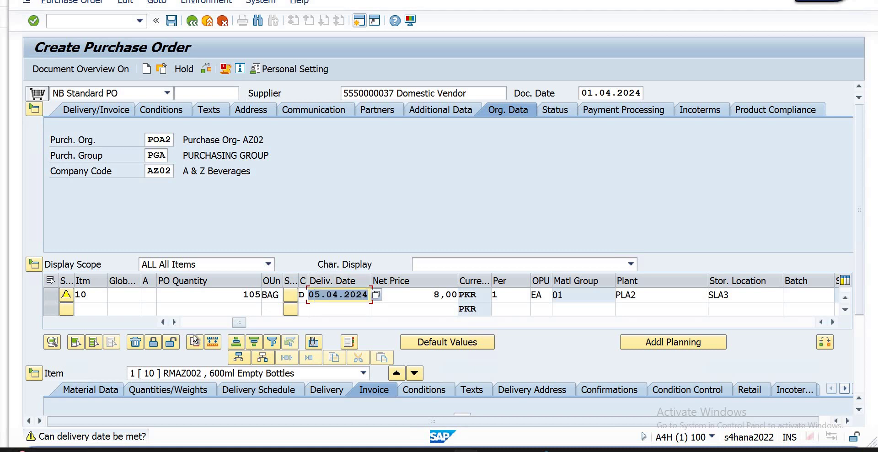
{"action": "key", "text": "Return"}
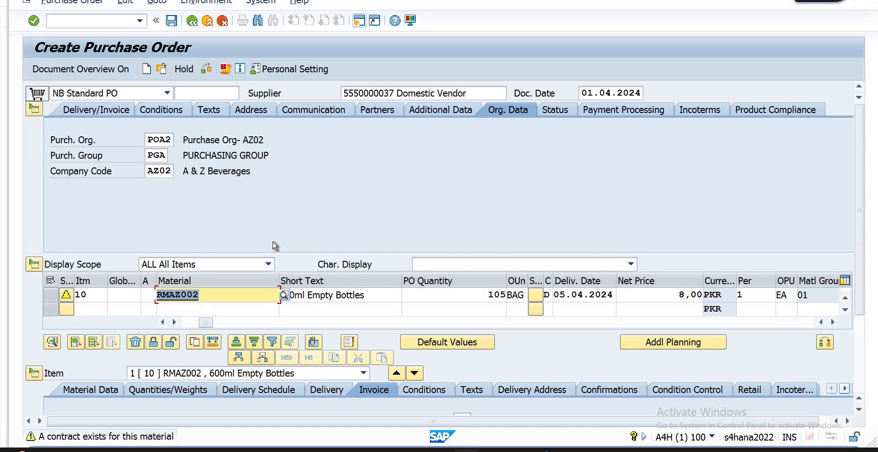
{"action": "key", "text": "Return"}
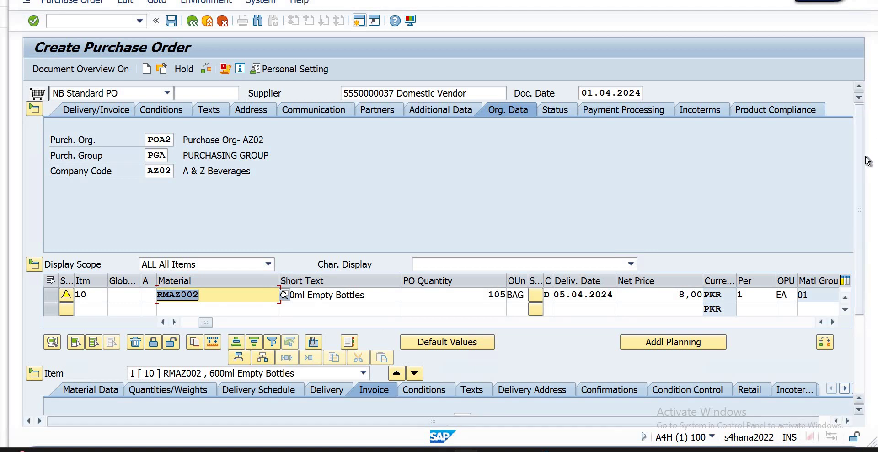
- Review the invoice settings and the quantities and weights in the details of the 600ml Empty Bottles item
{"action": "scroll", "coordinate": [869, 231], "scroll_direction": "down", "scroll_amount": 3}
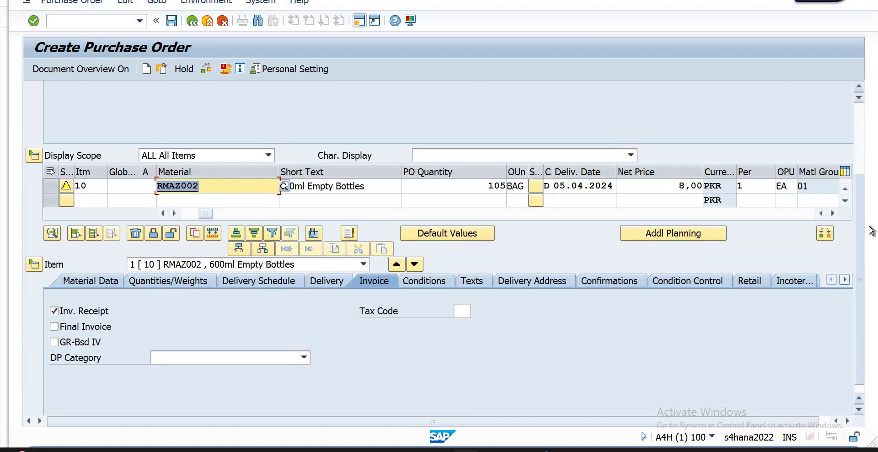
{"action": "scroll", "coordinate": [149, 282], "scroll_direction": "up", "scroll_amount": 2}
{"action": "left_click", "coordinate": [150, 282]}
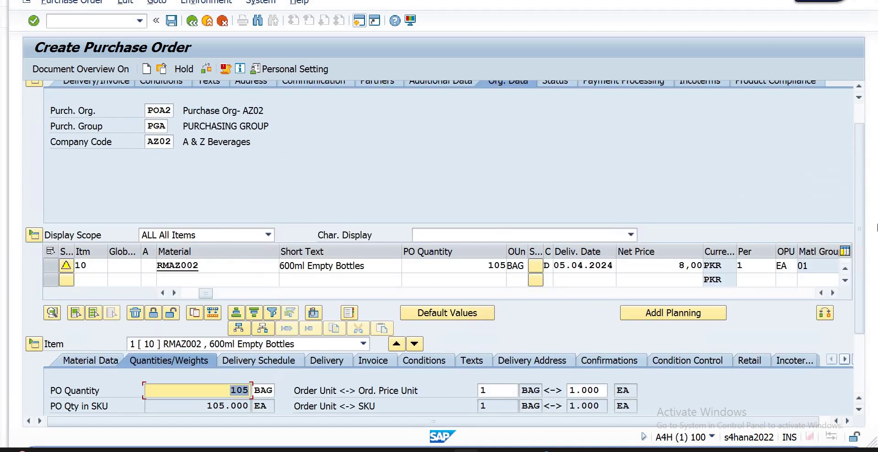
{"action": "scroll", "coordinate": [866, 303], "scroll_direction": "down", "scroll_amount": 2}
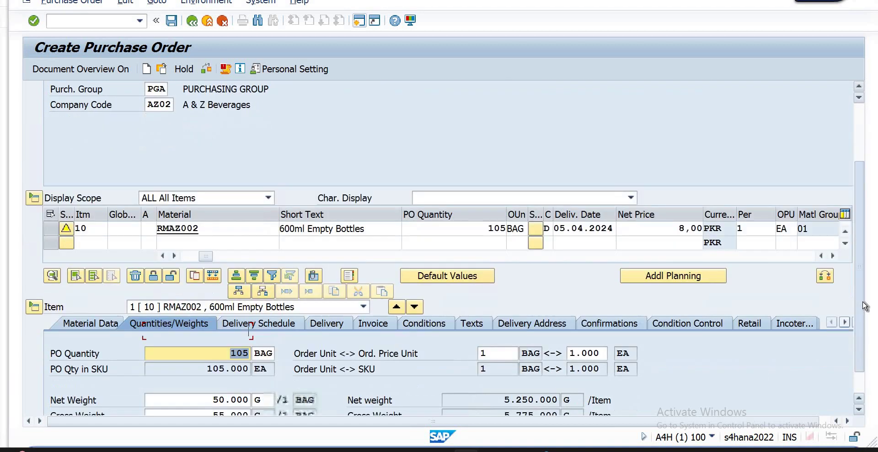
{"action": "scroll", "coordinate": [175, 423], "scroll_direction": "down", "scroll_amount": 1}
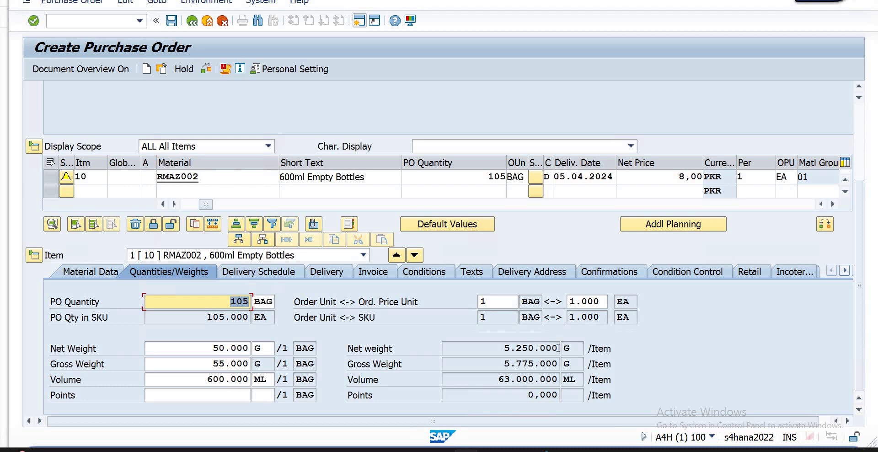
- Set item 10's gross weight to 60 G and its net weight to 58 G per bag
{"action": "double_click", "coordinate": [539, 339]}
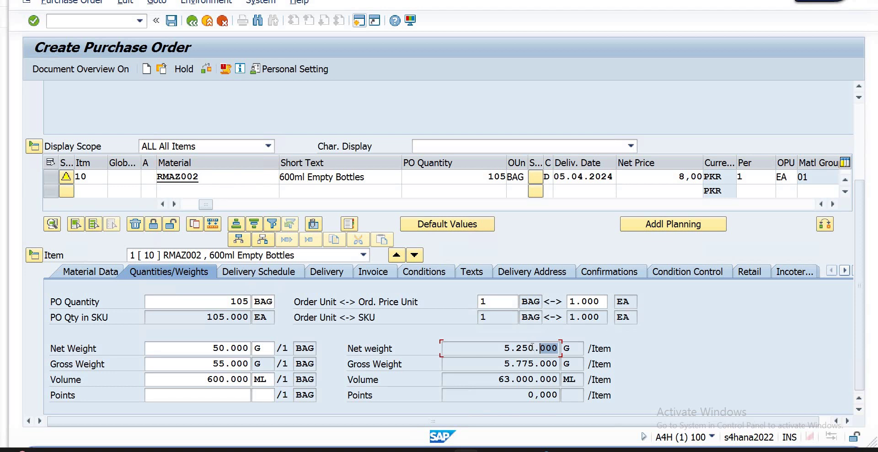
{"action": "left_click_drag", "start_coordinate": [533, 349], "coordinate": [496, 348]}
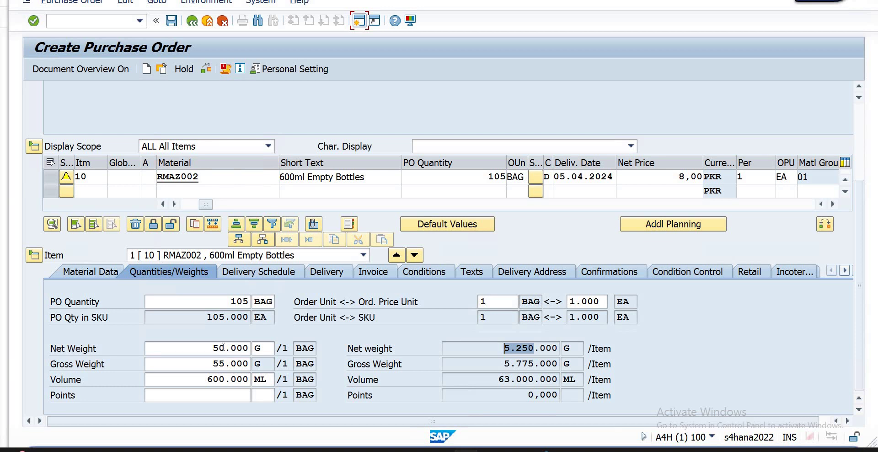
{"action": "left_click", "coordinate": [202, 347]}
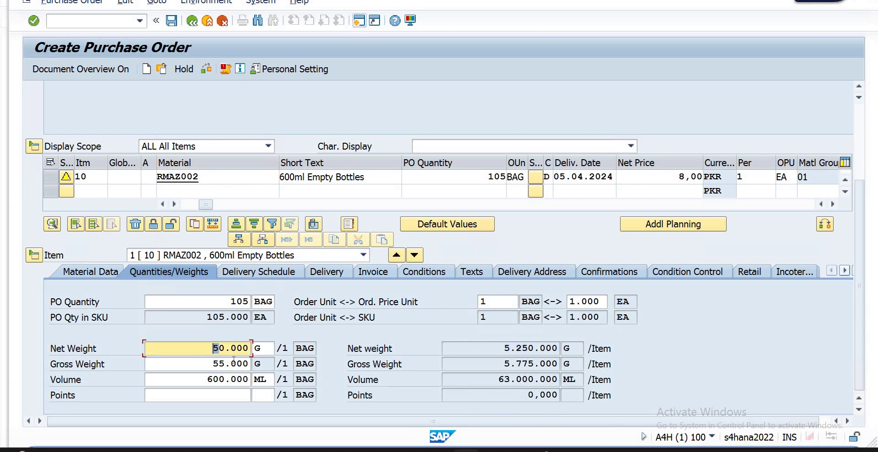
{"action": "double_click", "coordinate": [211, 363]}
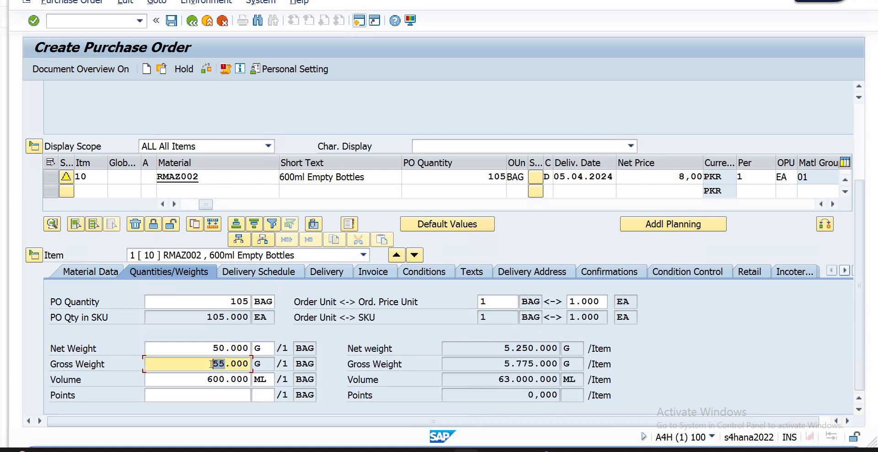
{"action": "type", "text": "60"}
{"action": "double_click", "coordinate": [216, 348]}
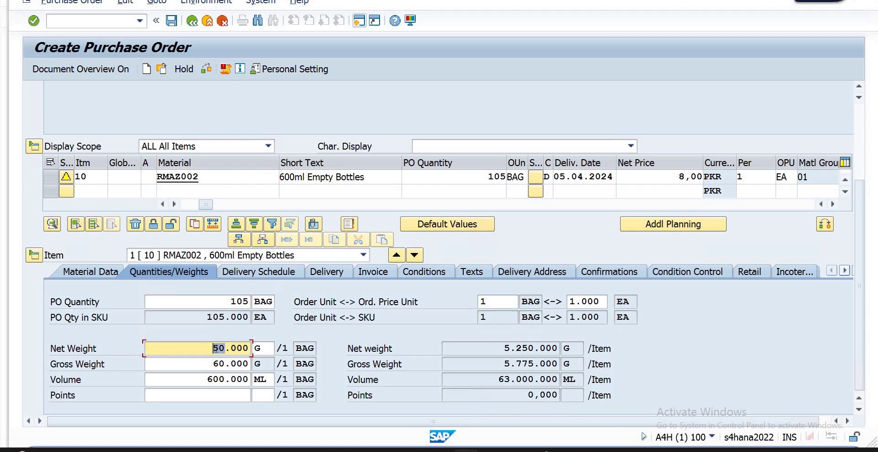
{"action": "type", "text": "58"}
{"action": "key", "text": "Return"}
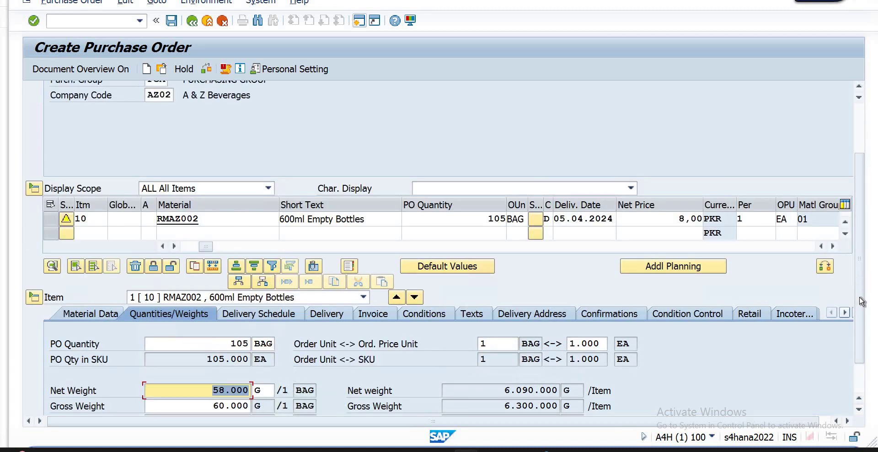
- Examine item 10's delivery schedule, invoice settings, pricing conditions and delivery address
{"action": "scroll", "coordinate": [489, 356], "scroll_direction": "down", "scroll_amount": 1}
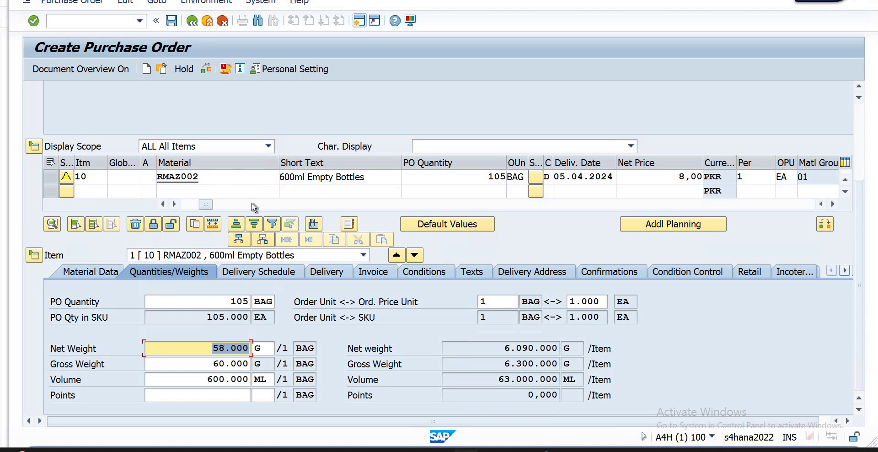
{"action": "left_click", "coordinate": [236, 272]}
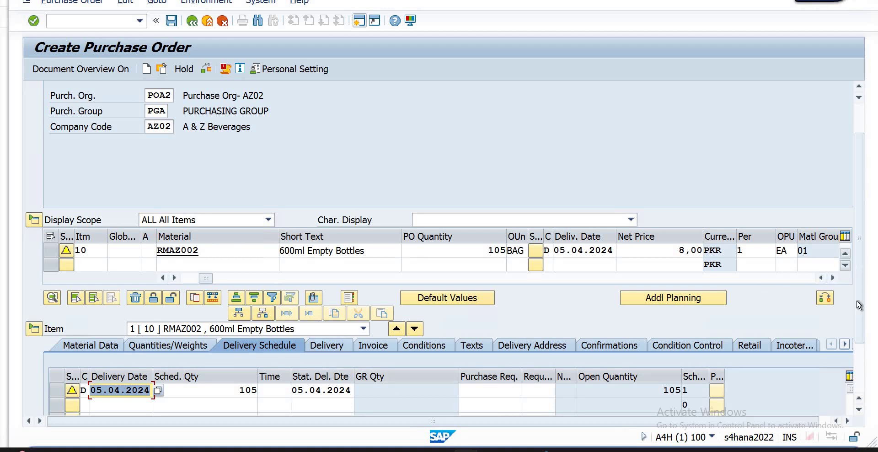
{"action": "scroll", "coordinate": [858, 315], "scroll_direction": "down", "scroll_amount": 3}
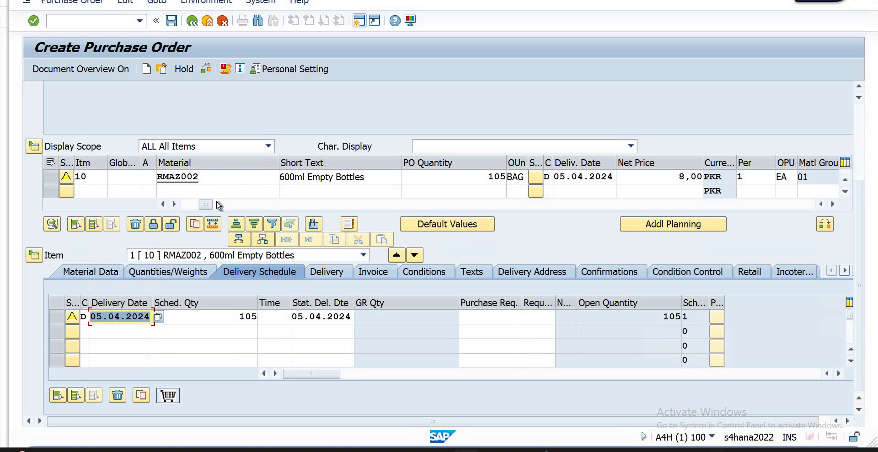
{"action": "left_click", "coordinate": [375, 271]}
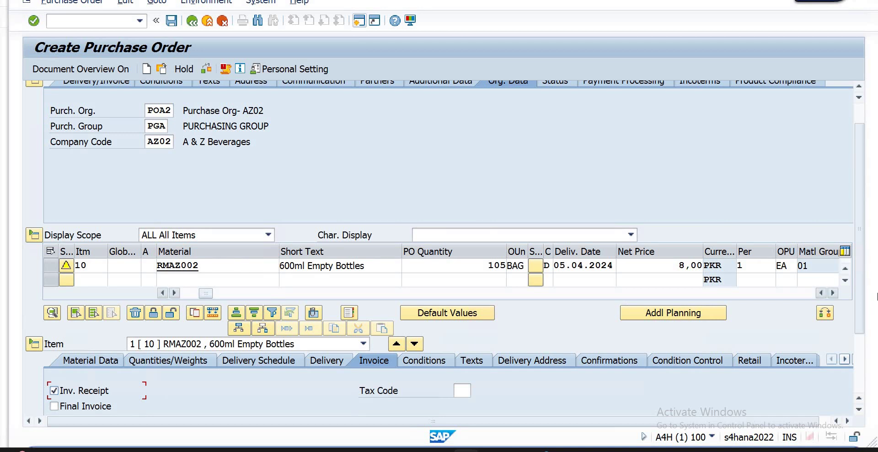
{"action": "left_click", "coordinate": [859, 358]}
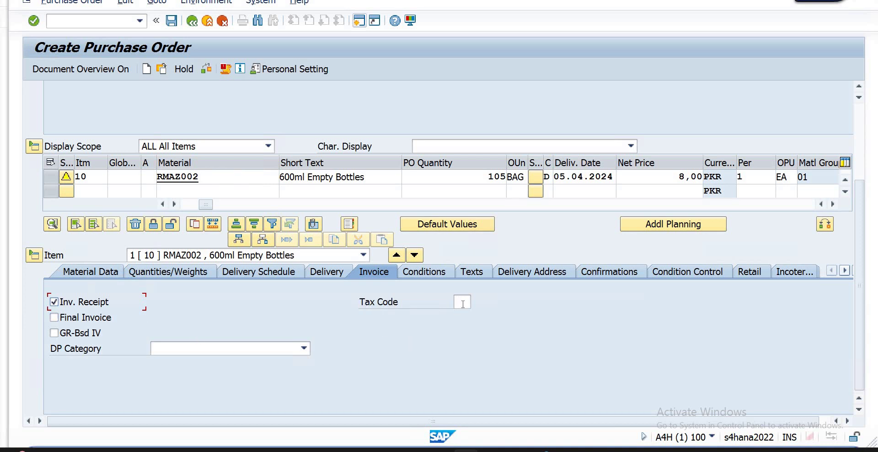
{"action": "left_click", "coordinate": [438, 274]}
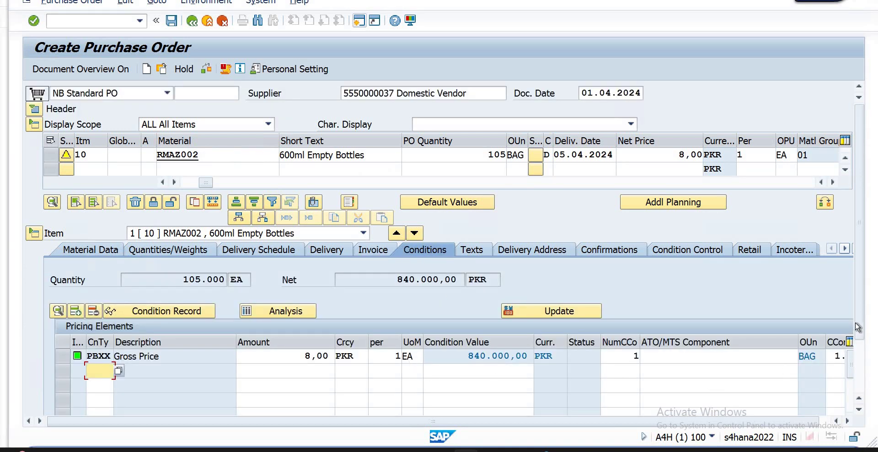
{"action": "left_click", "coordinate": [861, 355]}
{"action": "left_click_drag", "start_coordinate": [859, 351], "coordinate": [860, 355]}
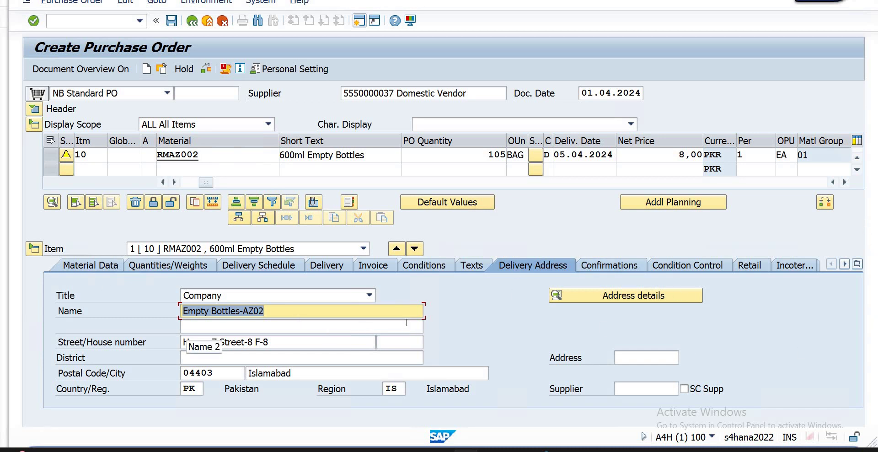
- Examine item 10's confirmations, condition control, Incoterms and product compliance details
{"action": "left_click", "coordinate": [597, 268]}
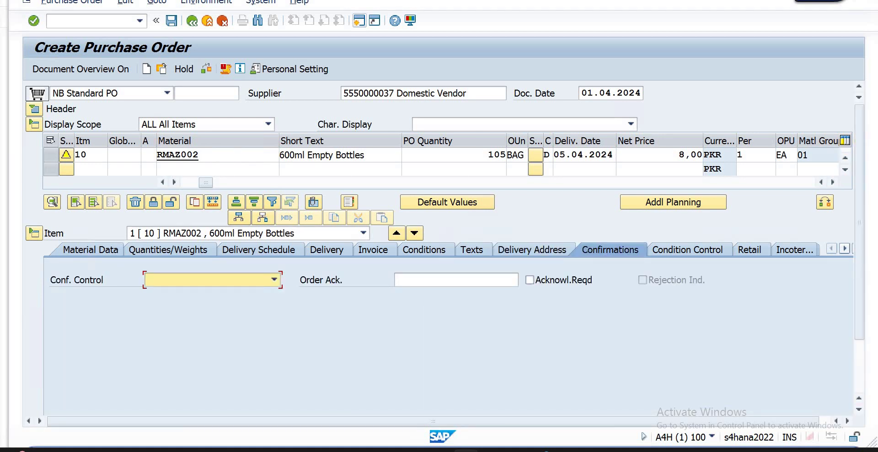
{"action": "left_click", "coordinate": [694, 257]}
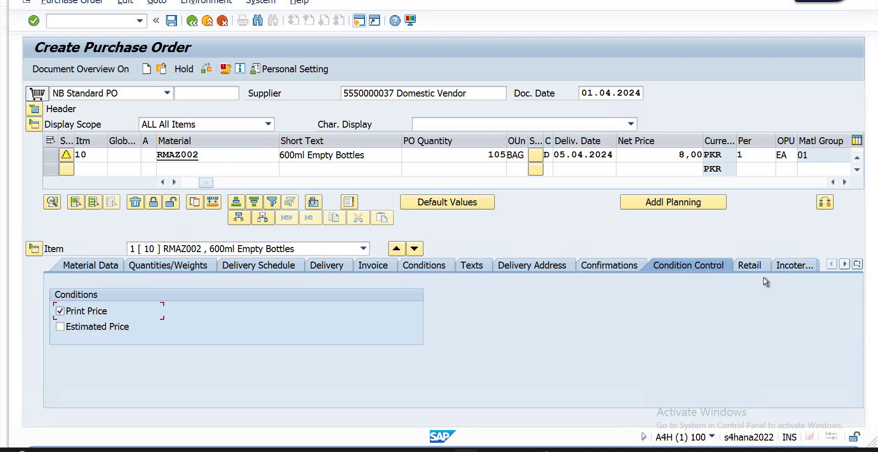
{"action": "left_click", "coordinate": [795, 265]}
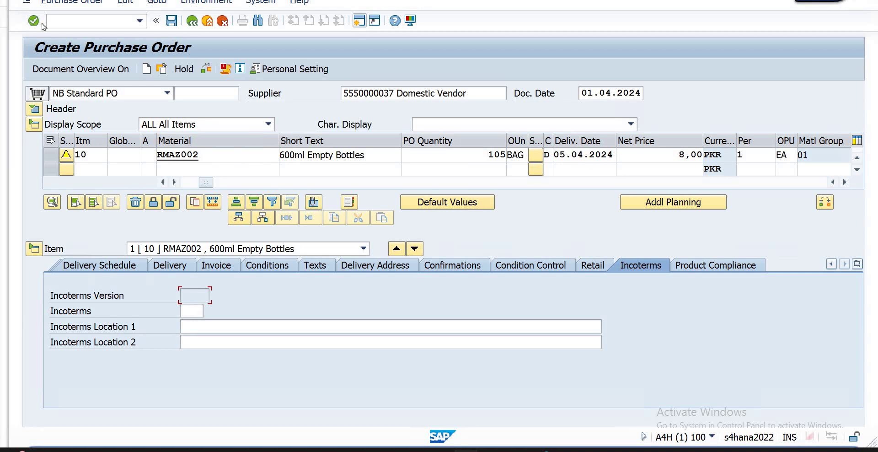
{"action": "key", "text": "super+d"}
{"action": "left_click", "coordinate": [477, 406]}
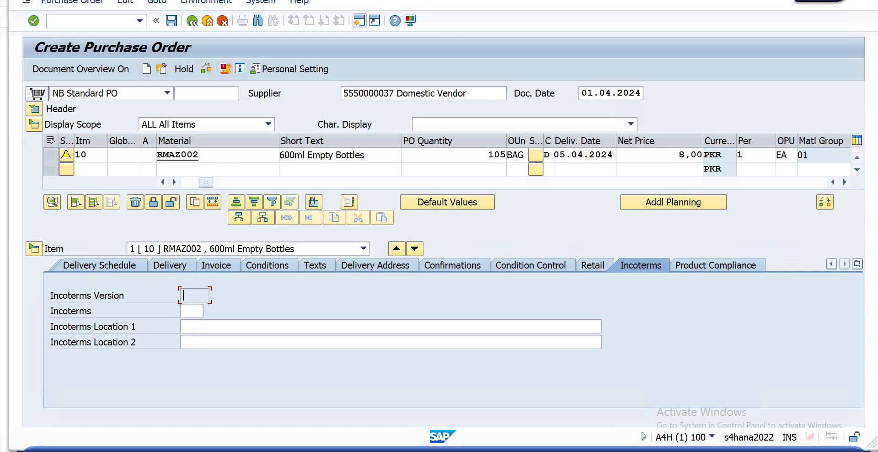
{"action": "left_click", "coordinate": [710, 273]}
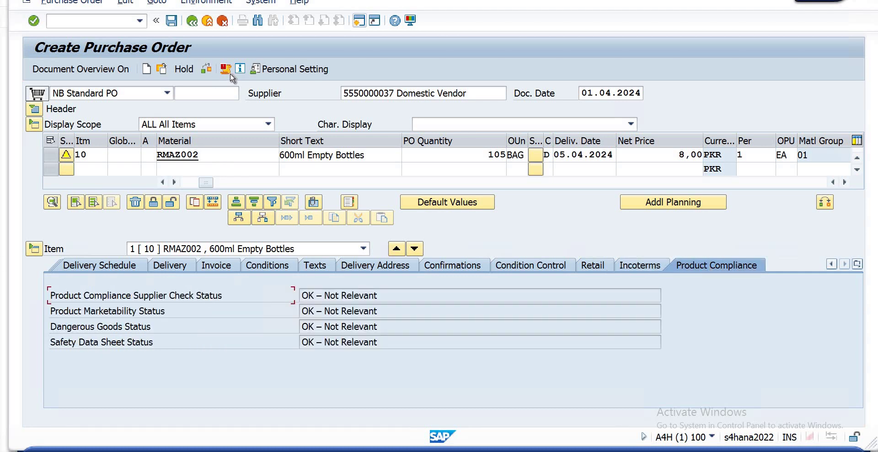
- Save the standard purchase order and start another new one with ME21N
{"action": "left_click", "coordinate": [174, 22]}
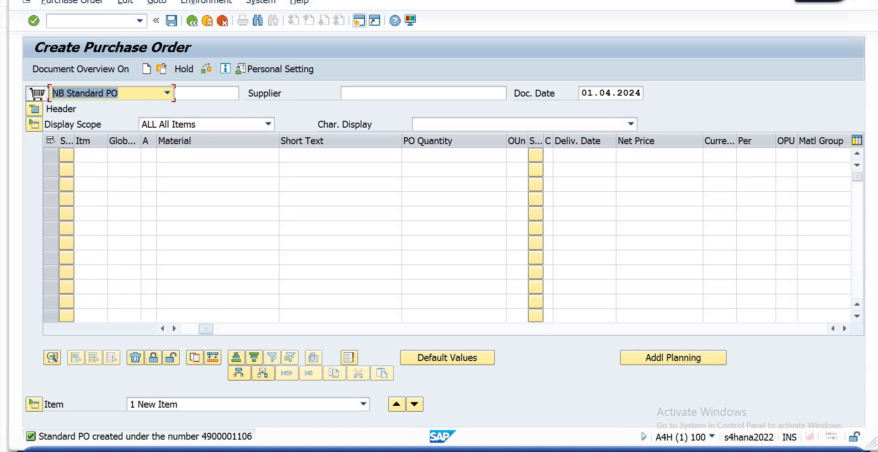
{"action": "left_click", "coordinate": [193, 22]}
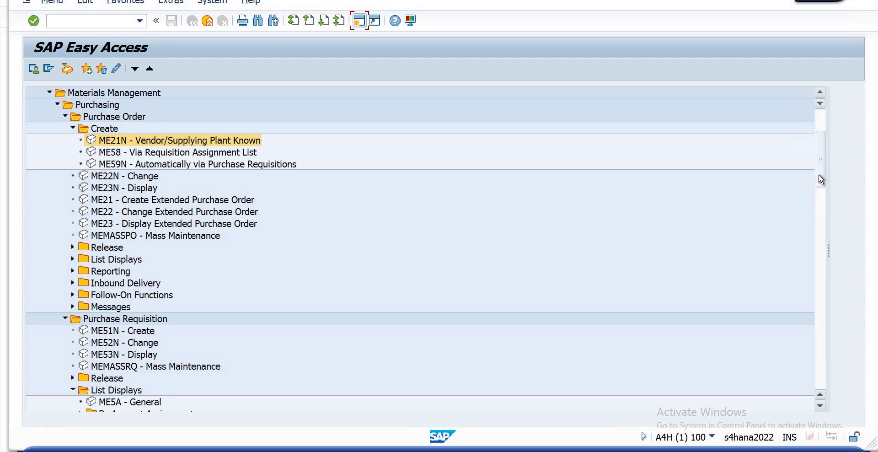
{"action": "left_click_drag", "start_coordinate": [821, 151], "coordinate": [821, 151]}
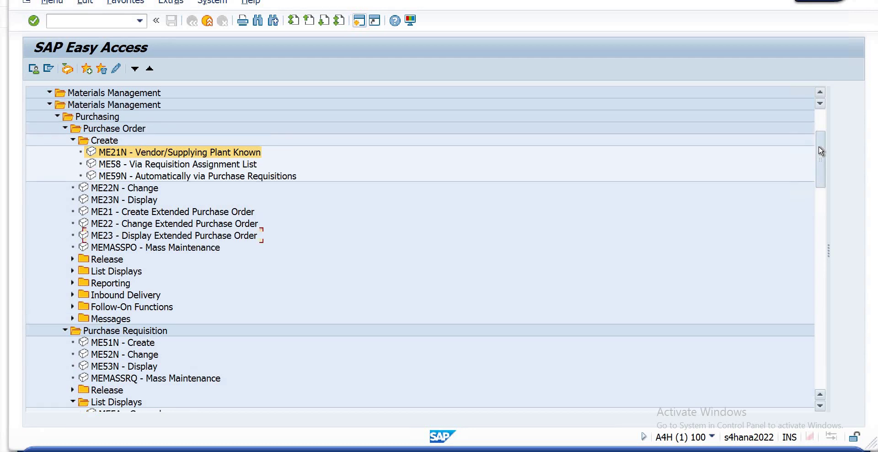
{"action": "scroll", "coordinate": [821, 152], "scroll_direction": "up", "scroll_amount": 2}
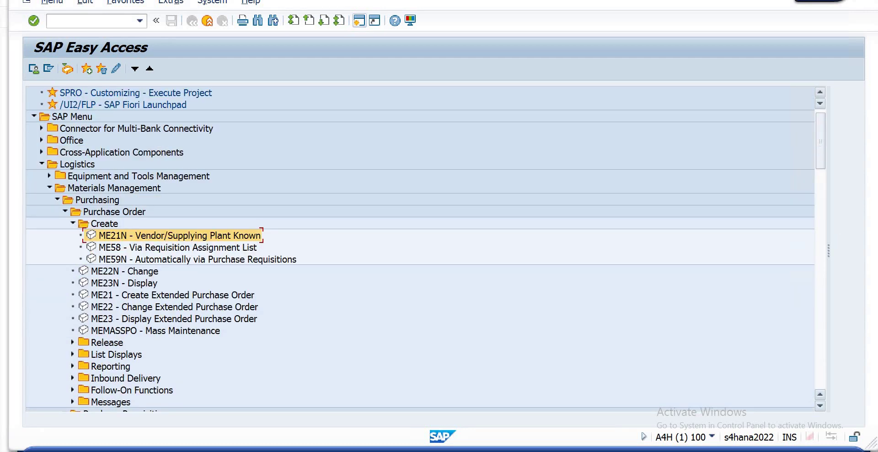
{"action": "double_click", "coordinate": [120, 237]}
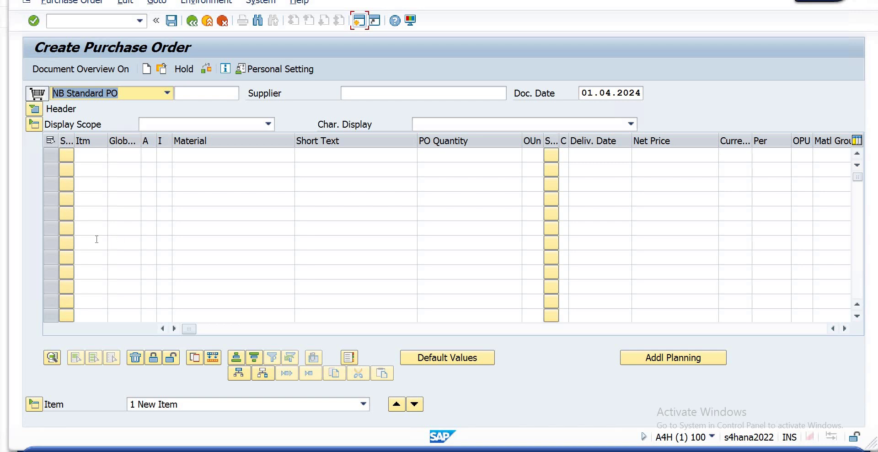
- Go through the first item line's fields in the new purchase order, from the item number across to the purchase requisition
{"action": "left_click", "coordinate": [100, 157]}
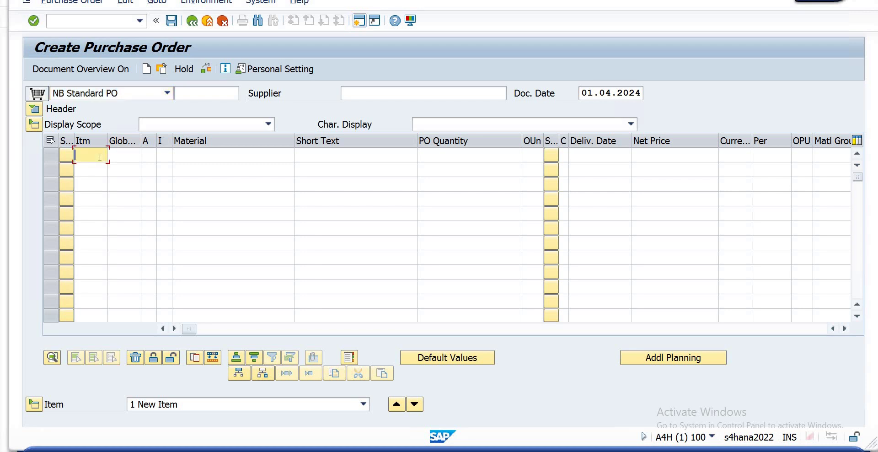
{"action": "key", "text": "Tab"}
{"action": "key", "text": "Tab"}
{"action": "key", "text": "Tab"}
{"action": "key", "text": "Tab"}
{"action": "key", "text": "Tab"}
{"action": "key", "text": "Tab"}
{"action": "key", "text": "Tab"}
{"action": "key", "text": "Tab"}
{"action": "key", "text": "Tab"}
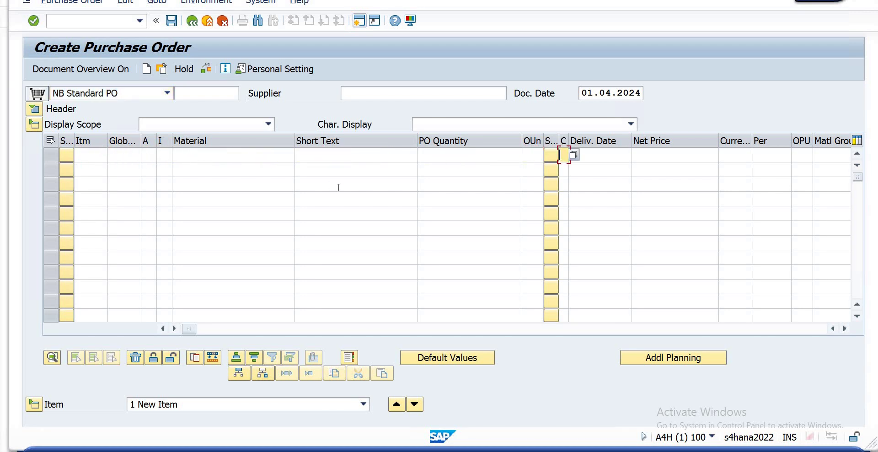
{"action": "key", "text": "shift+Tab"}
{"action": "key", "text": "shift+Tab"}
{"action": "key", "text": "shift+Tab"}
{"action": "key", "text": "shift+Tab"}
{"action": "key", "text": "Tab"}
{"action": "key", "text": "Tab"}
{"action": "key", "text": "Tab"}
{"action": "key", "text": "Tab"}
{"action": "key", "text": "Tab"}
{"action": "key", "text": "Tab"}
{"action": "key", "text": "Tab"}
{"action": "key", "text": "Tab"}
{"action": "key", "text": "Tab"}
{"action": "key", "text": "Tab"}
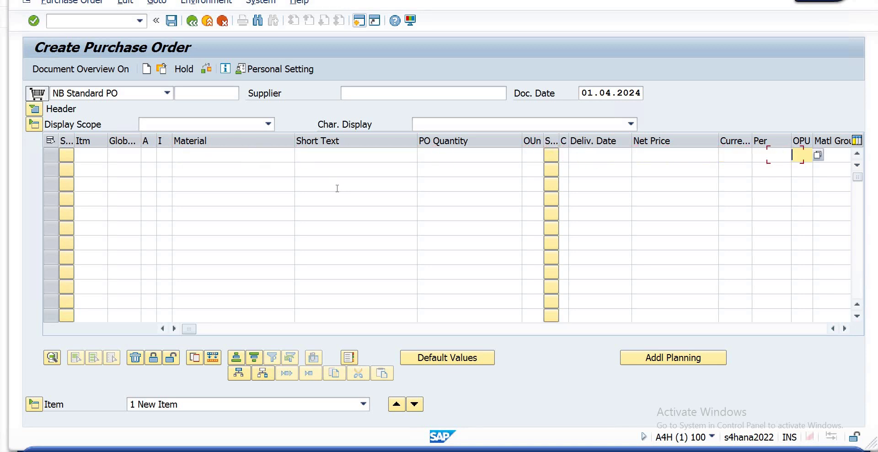
{"action": "key", "text": "Tab"}
{"action": "key", "text": "Tab"}
{"action": "key", "text": "Tab"}
{"action": "key", "text": "Tab"}
{"action": "key", "text": "Tab"}
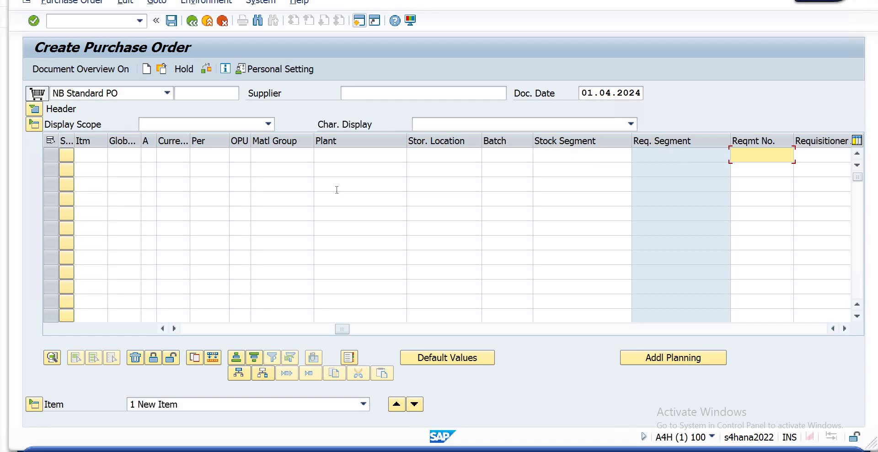
{"action": "key", "text": "Tab"}
{"action": "key", "text": "Tab"}
{"action": "key", "text": "Tab"}
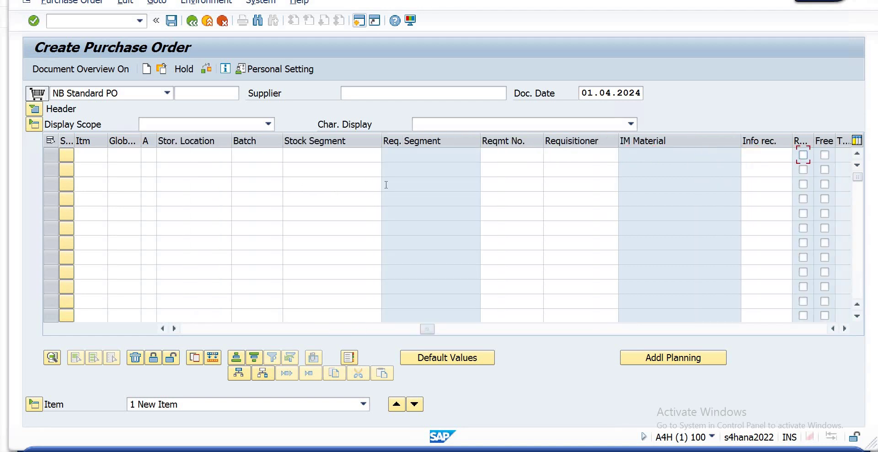
{"action": "key", "text": "Tab"}
{"action": "key", "text": "Tab"}
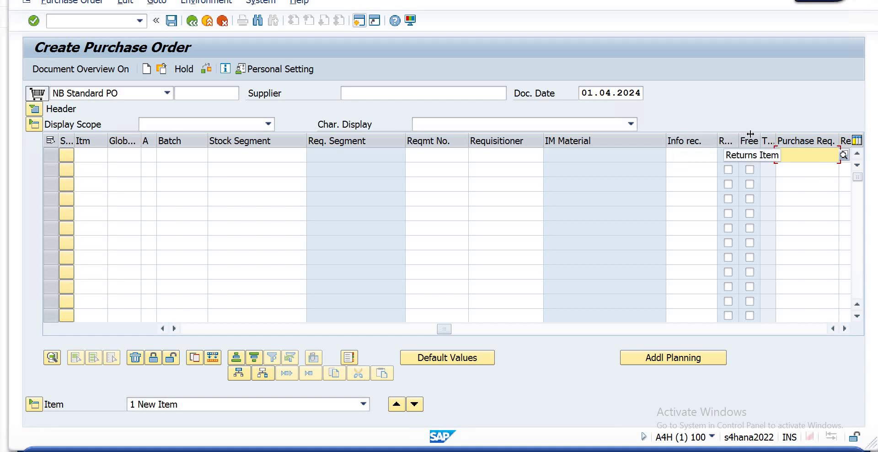
- Widen the Returns Item column and mark the first item line as free instead of as a returns item
{"action": "left_click_drag", "start_coordinate": [737, 134], "coordinate": [762, 133]}
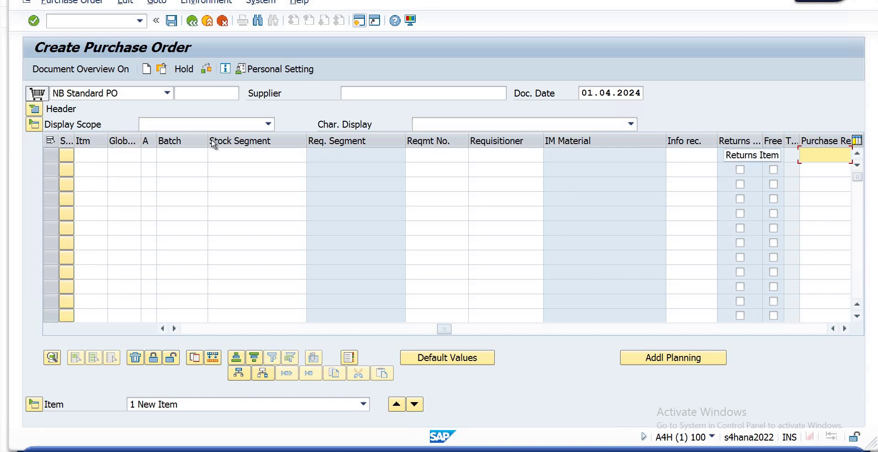
{"action": "left_click", "coordinate": [358, 20]}
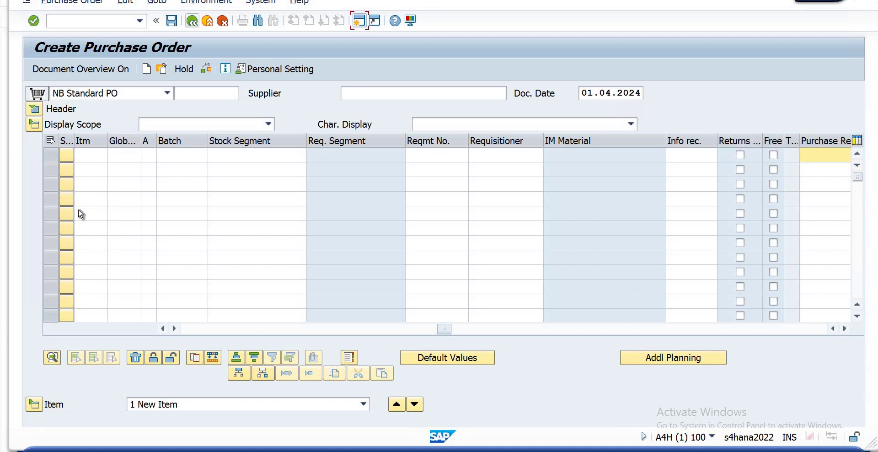
{"action": "left_click", "coordinate": [740, 155]}
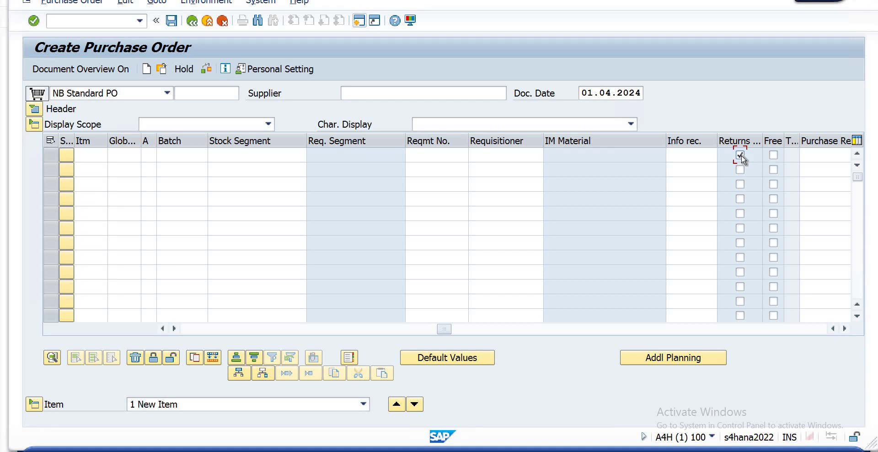
{"action": "left_click", "coordinate": [773, 155]}
{"action": "left_click", "coordinate": [740, 156]}
- Leave the incomplete new purchase order without putting it on hold and return to the SAP Easy Access screen with /n
{"action": "left_click", "coordinate": [191, 21]}
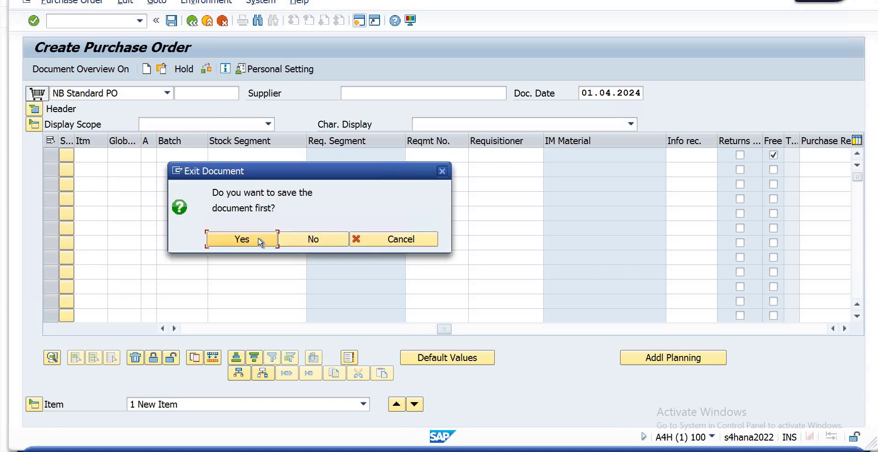
{"action": "left_click", "coordinate": [286, 239]}
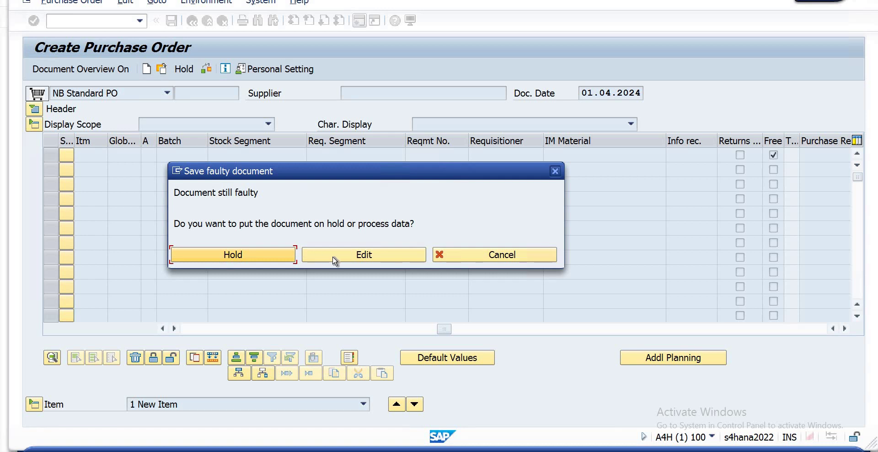
{"action": "left_click", "coordinate": [364, 252]}
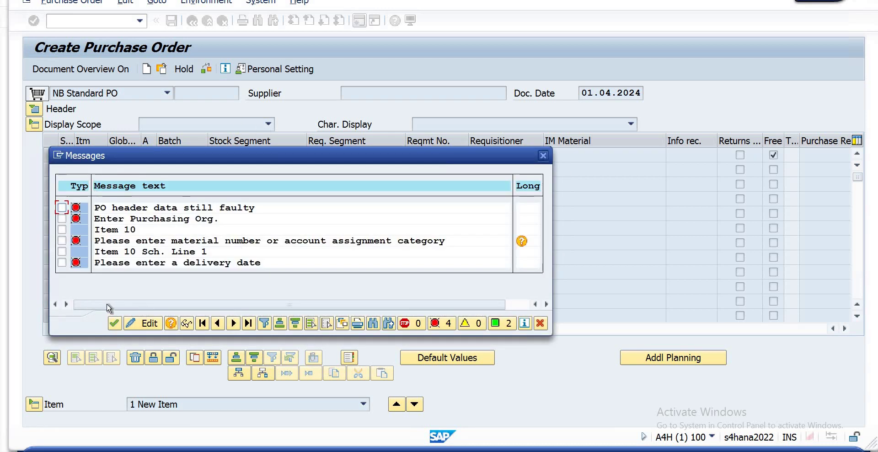
{"action": "left_click", "coordinate": [543, 156]}
{"action": "key", "text": "Return"}
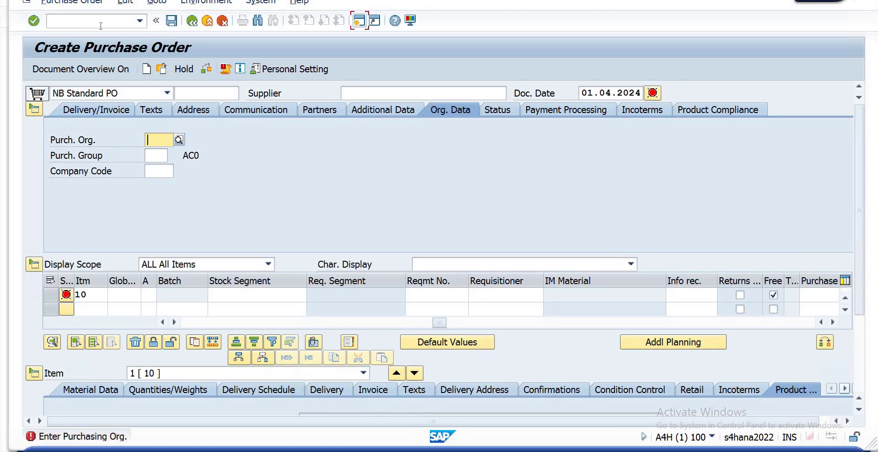
{"action": "left_click", "coordinate": [100, 26]}
{"action": "type", "text": "/n"}
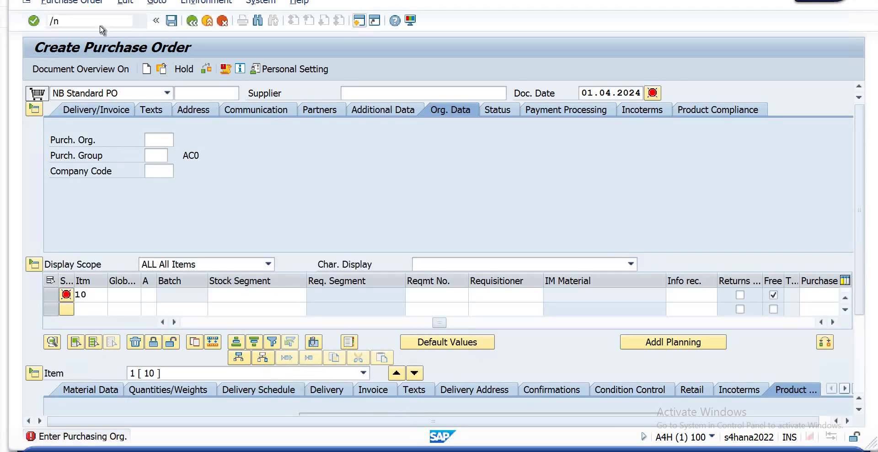
{"action": "key", "text": "Return"}
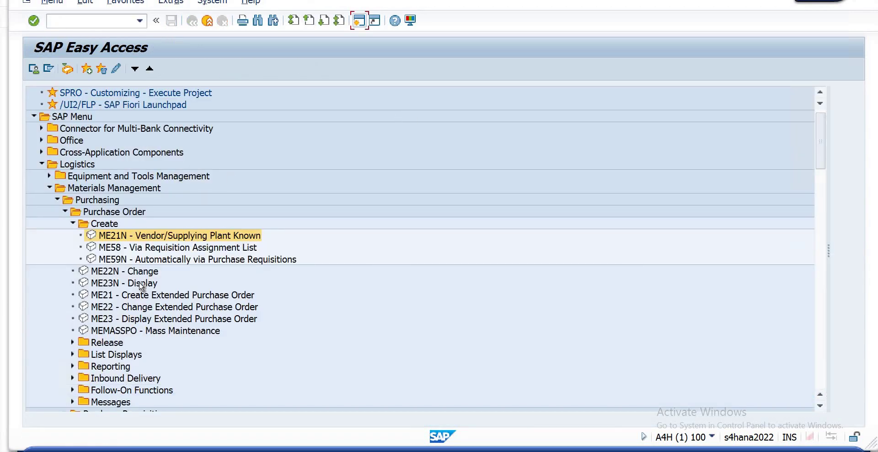
- Open the saved purchase order with ME23N, switch it to change mode, and examine item 10's delivery schedule before leaving it
{"action": "double_click", "coordinate": [133, 284]}
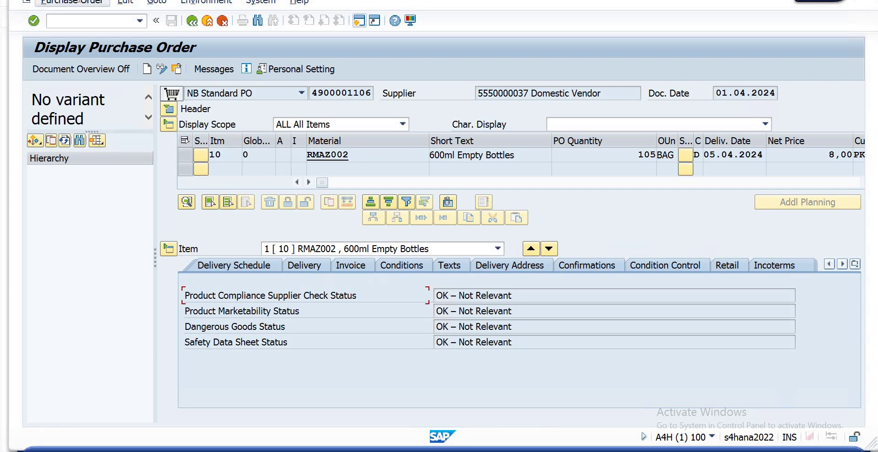
{"action": "left_click", "coordinate": [82, 4]}
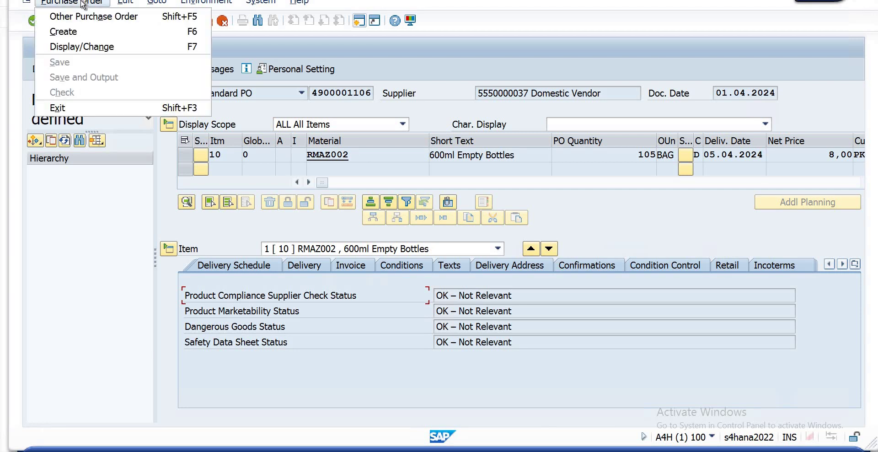
{"action": "left_click", "coordinate": [101, 48]}
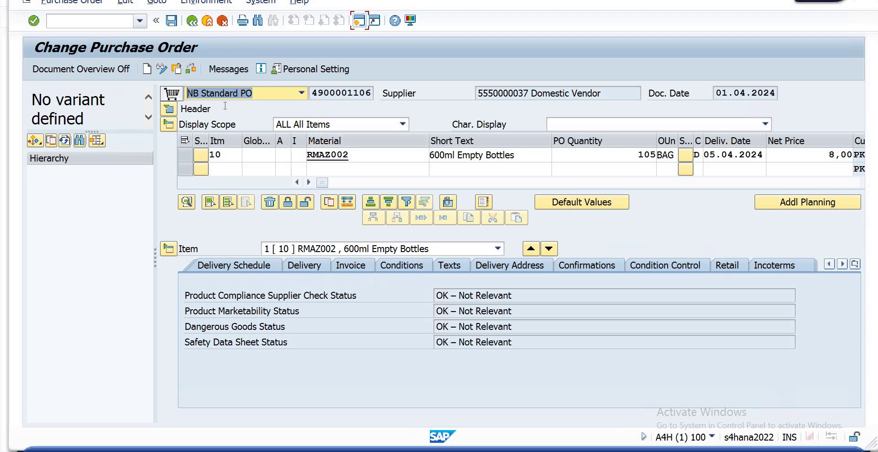
{"action": "left_click", "coordinate": [270, 267]}
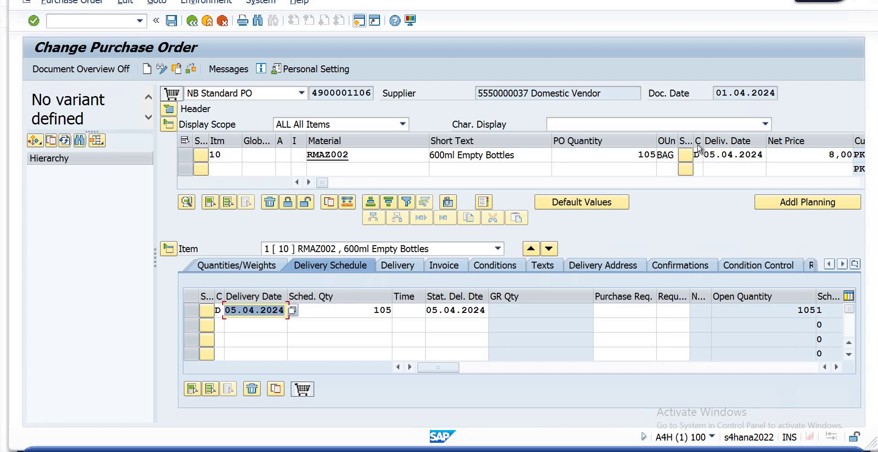
{"action": "left_click", "coordinate": [193, 22]}
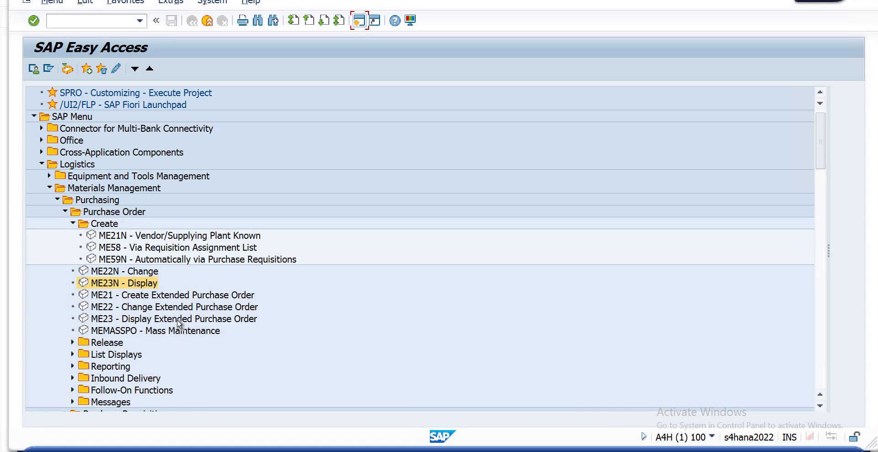
- Open the purchase order with ME29N Individual Release, check its header status, and return to the SAP Easy Access screen
{"action": "left_click", "coordinate": [69, 341]}
{"action": "left_click", "coordinate": [69, 342]}
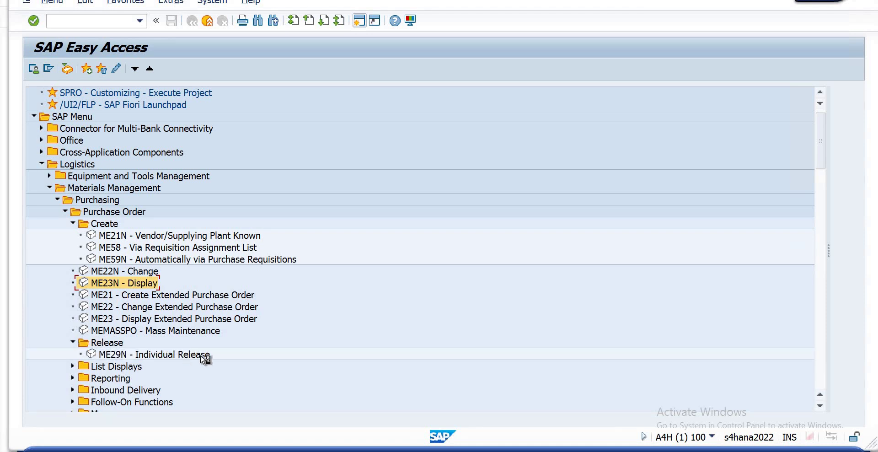
{"action": "double_click", "coordinate": [204, 356]}
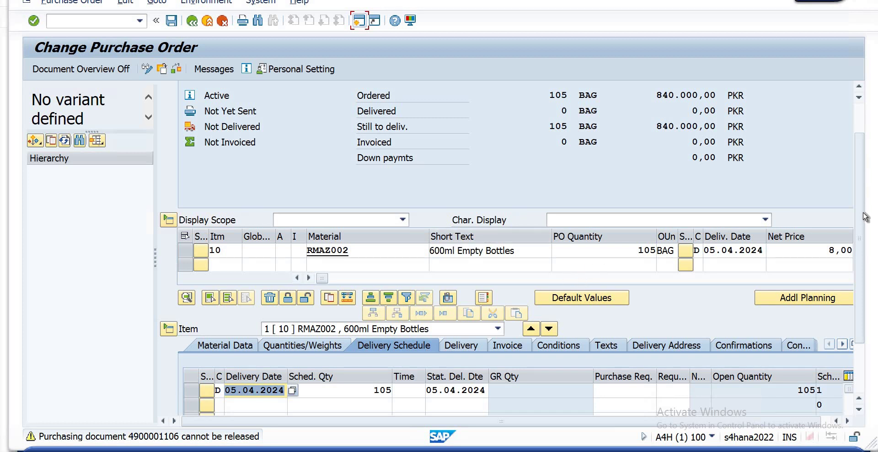
{"action": "scroll", "coordinate": [854, 167], "scroll_direction": "up", "scroll_amount": 2}
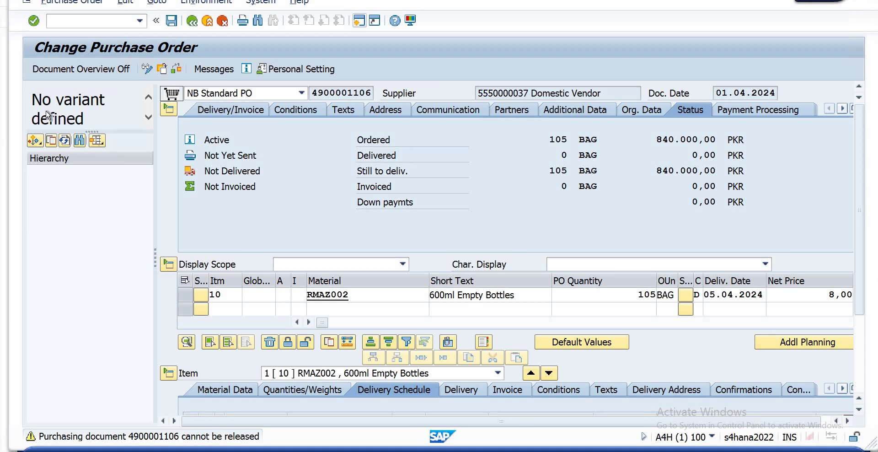
{"action": "left_click", "coordinate": [191, 22]}
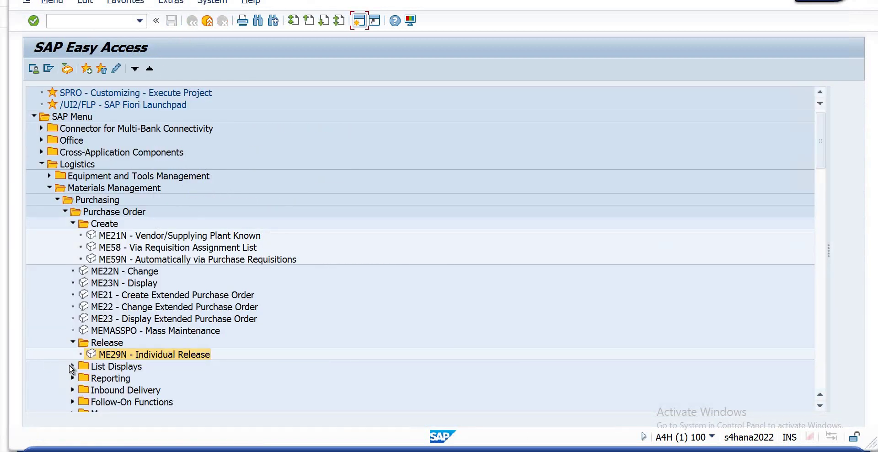
- Run the ME2L list of purchasing documents by vendor for Domestic Vendor, with purchasing organization POA2 and plant PLA2
{"action": "left_click", "coordinate": [72, 369]}
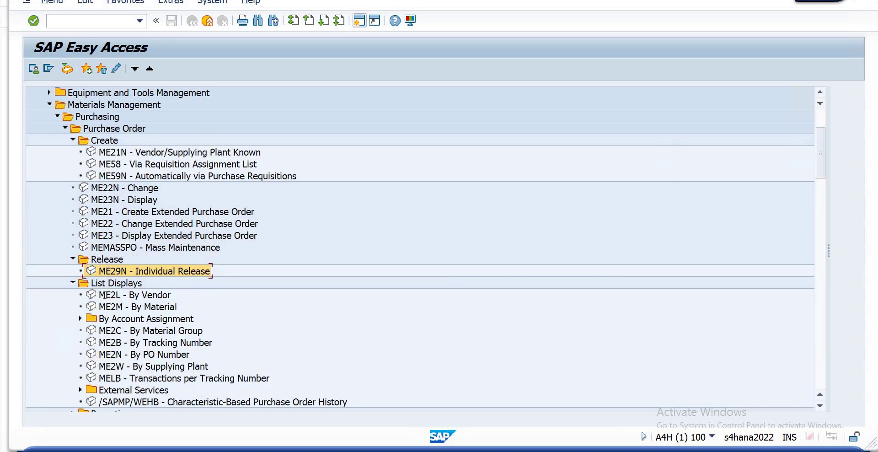
{"action": "double_click", "coordinate": [106, 298]}
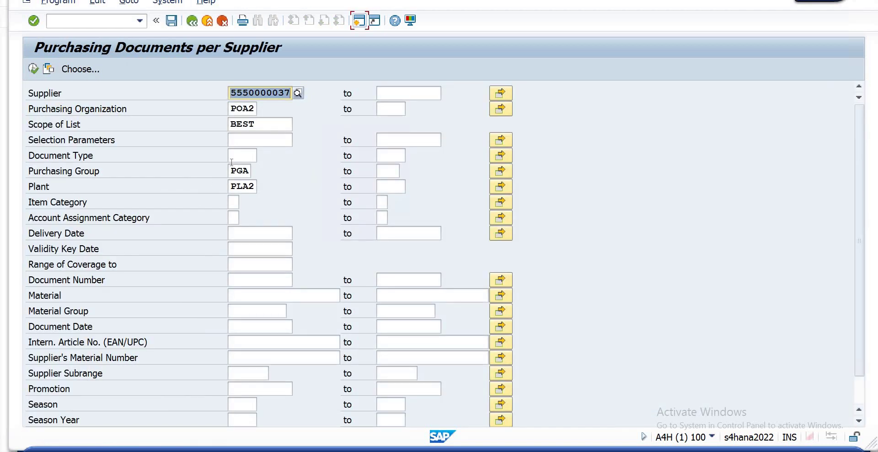
{"action": "left_click", "coordinate": [33, 69]}
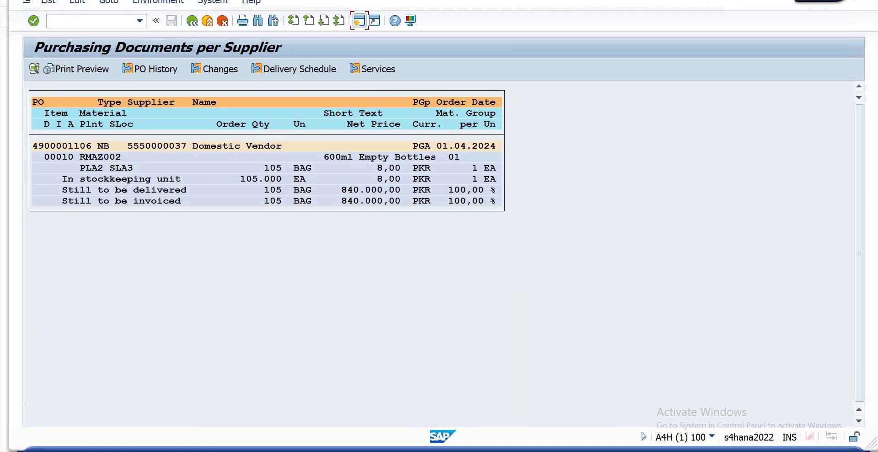
{"action": "left_click", "coordinate": [528, 3]}
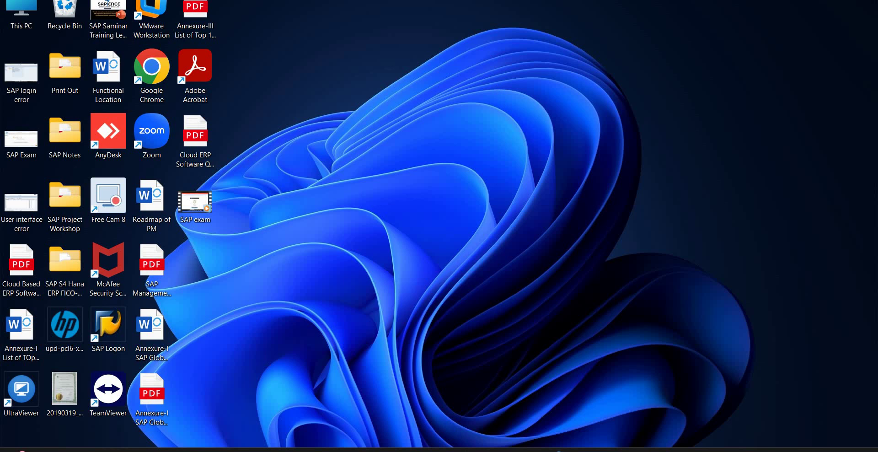
{"action": "left_click", "coordinate": [478, 449]}
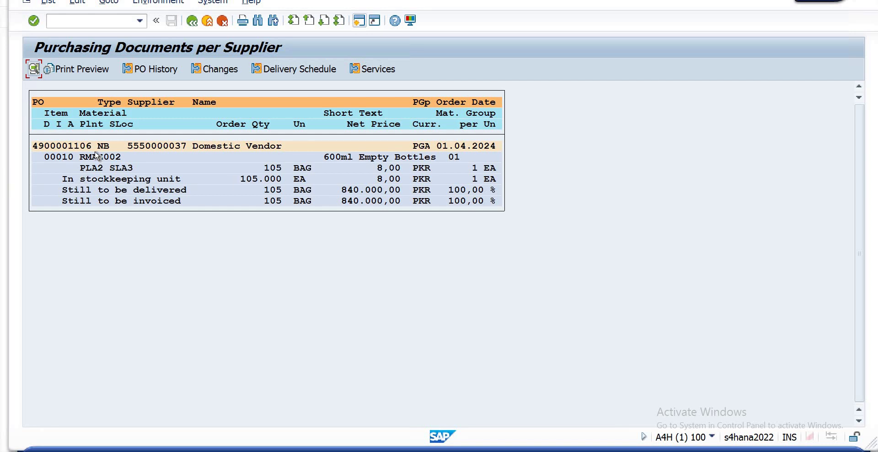
- Try to open a print preview of the listed purchase order, then return to the list's selection criteria
{"action": "left_click", "coordinate": [79, 146]}
{"action": "left_click", "coordinate": [77, 147]}
{"action": "left_click", "coordinate": [75, 73]}
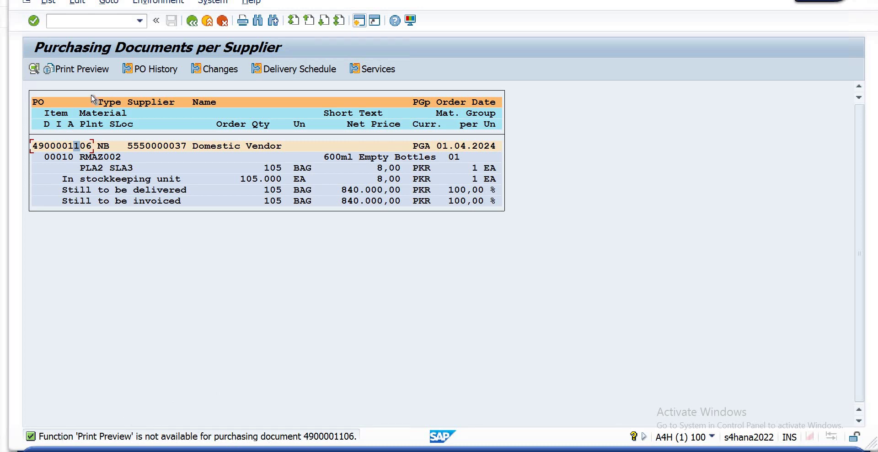
{"action": "left_click", "coordinate": [75, 74]}
{"action": "left_click", "coordinate": [190, 23]}
{"action": "left_click", "coordinate": [268, 205]}
{"action": "left_click", "coordinate": [265, 192]}
{"action": "left_click", "coordinate": [193, 21]}
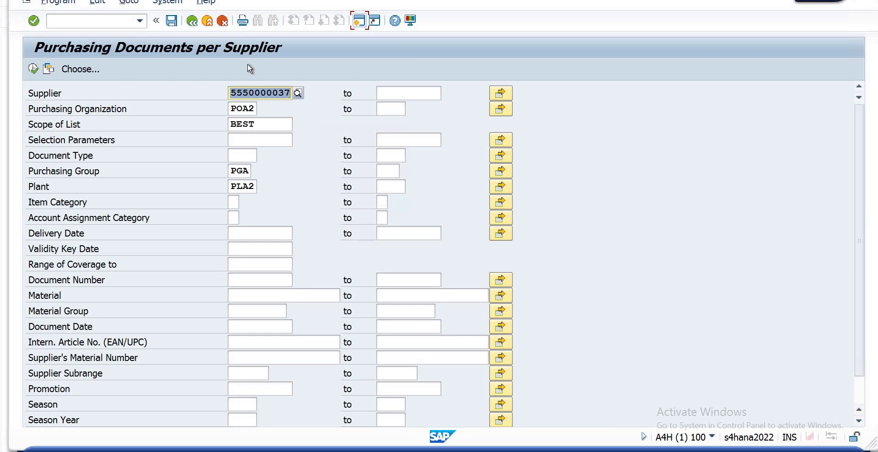
- Clear the supplier criterion and rerun the purchasing document list for purchasing group PGA and plant PLA2
{"action": "key", "text": "Delete"}
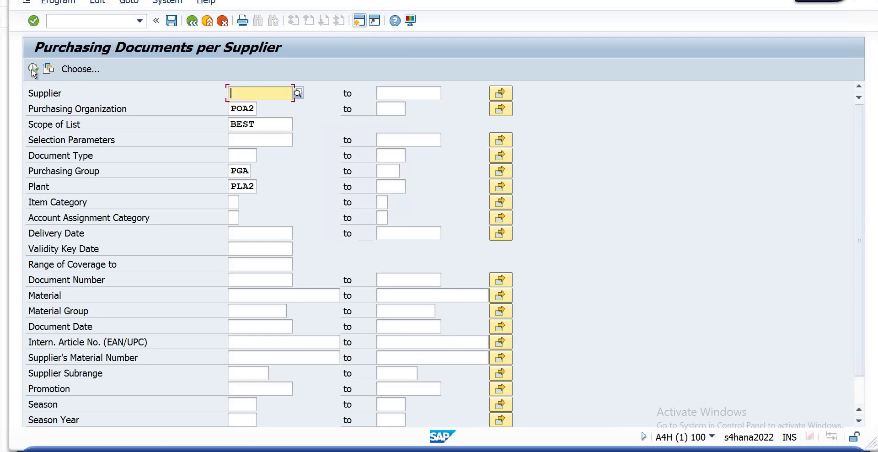
{"action": "key", "text": "F8"}
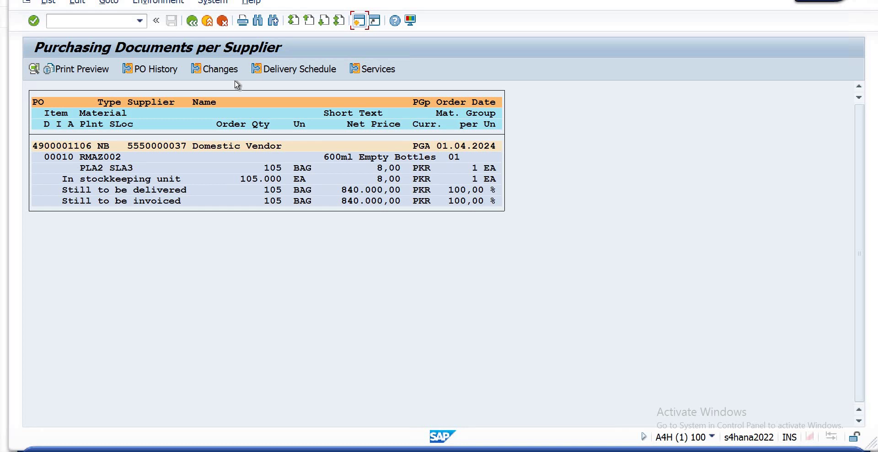
{"action": "left_click", "coordinate": [192, 22]}
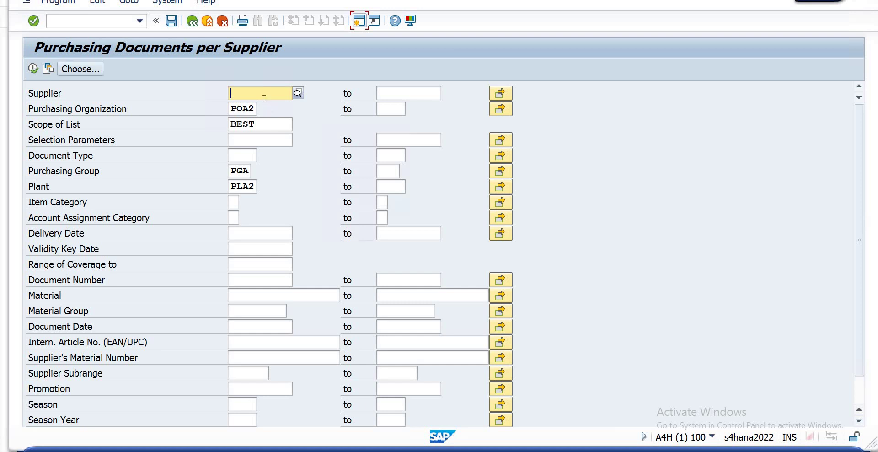
{"action": "left_click", "coordinate": [32, 70]}
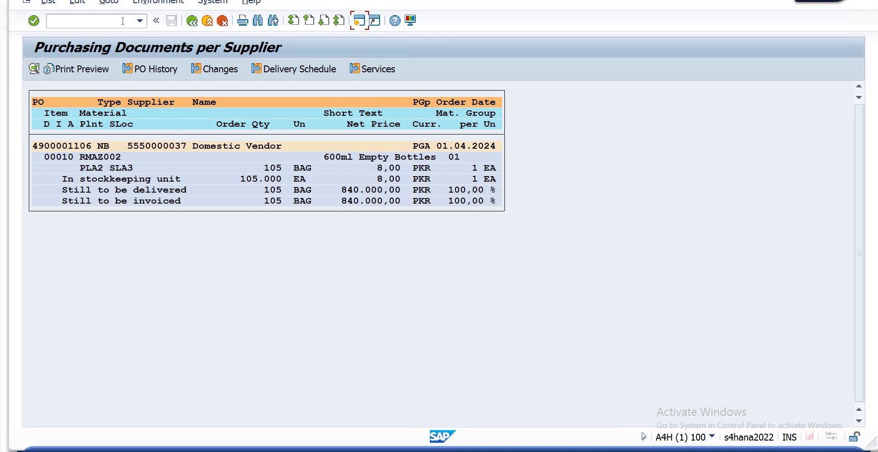
- Run the Materials List for plant PLA2 without a material restriction and check the price of 600ml Empty Bottles
{"action": "type", "text": "/nmm"}
{"action": "type", "text": "03"}
{"action": "key", "text": "Return"}
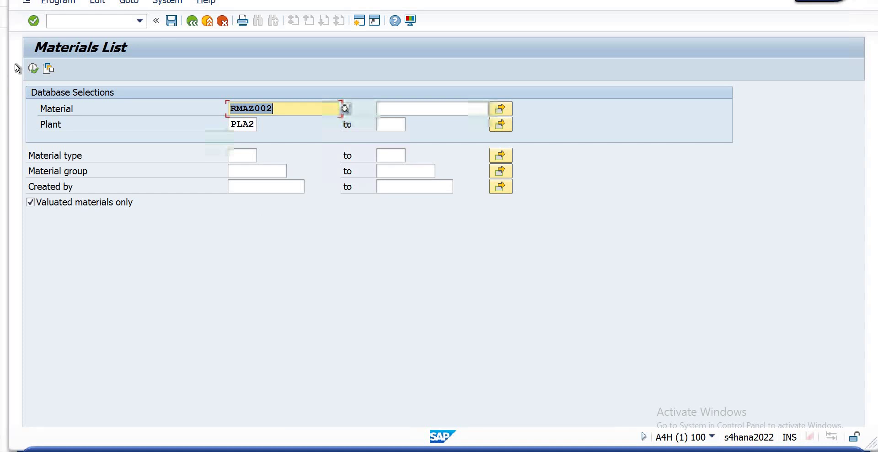
{"action": "left_click", "coordinate": [33, 68]}
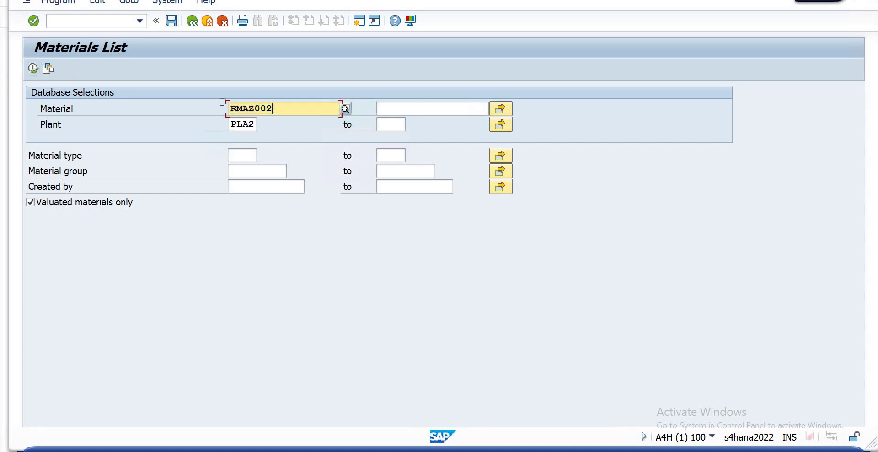
{"action": "double_click", "coordinate": [230, 108]}
{"action": "key", "text": "Delete"}
{"action": "left_click", "coordinate": [32, 72]}
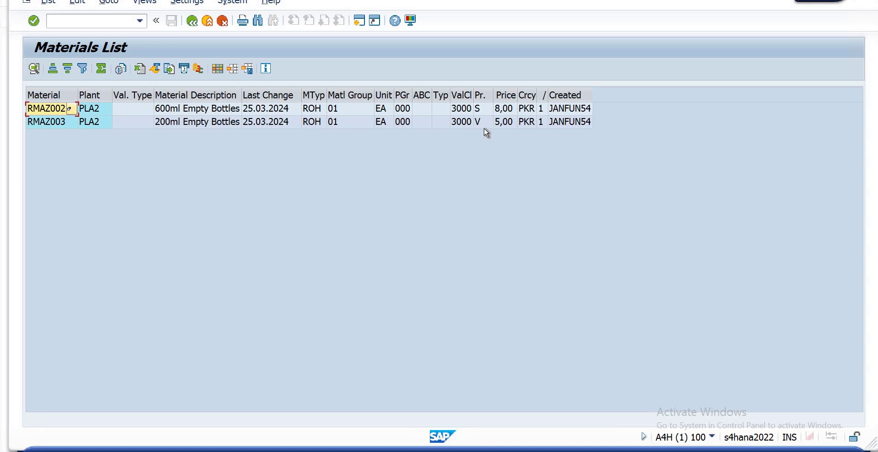
{"action": "left_click", "coordinate": [497, 108]}
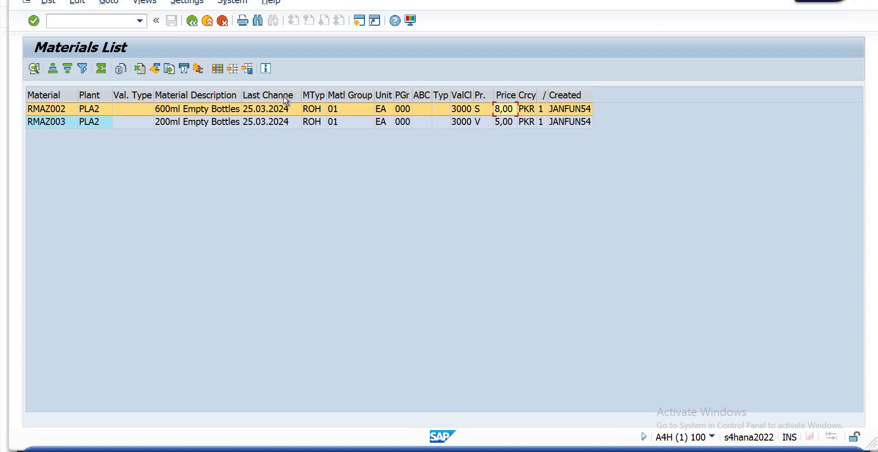
- Return to the SAP Easy Access screen with /n and collapse the Purchasing folder under Materials Management
{"action": "left_click", "coordinate": [119, 20]}
{"action": "type", "text": "/n"}
{"action": "key", "text": "Return"}
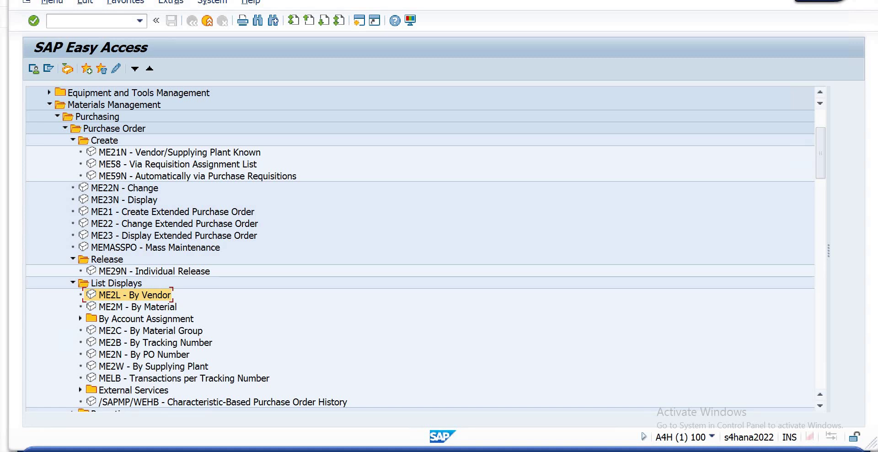
{"action": "double_click", "coordinate": [83, 117]}
- Go through the Materials Management areas from Inventory Management down to Returnable packaging logistics
{"action": "left_click", "coordinate": [85, 130]}
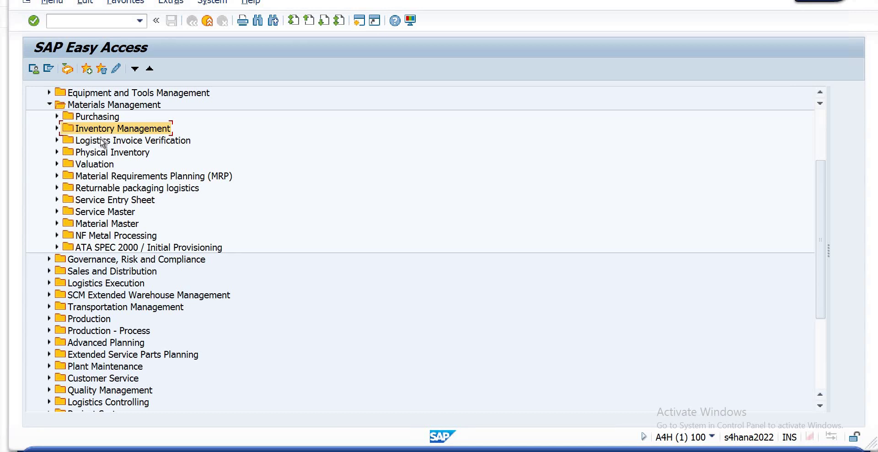
{"action": "left_click", "coordinate": [140, 142]}
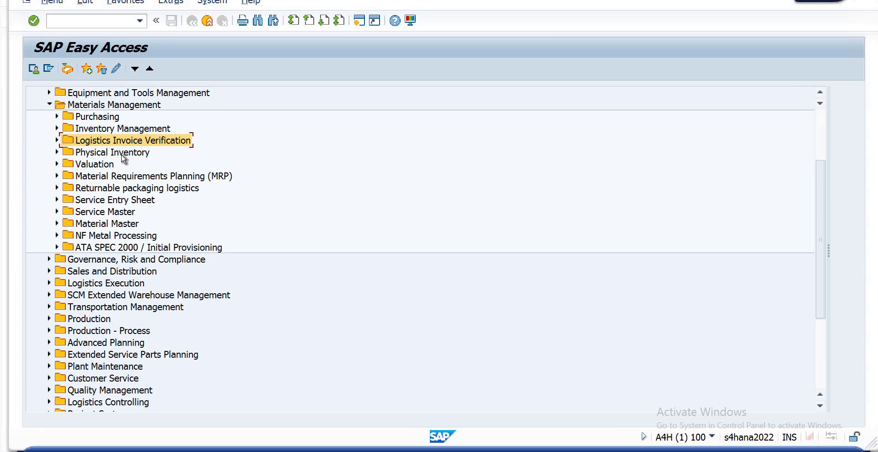
{"action": "left_click", "coordinate": [104, 157]}
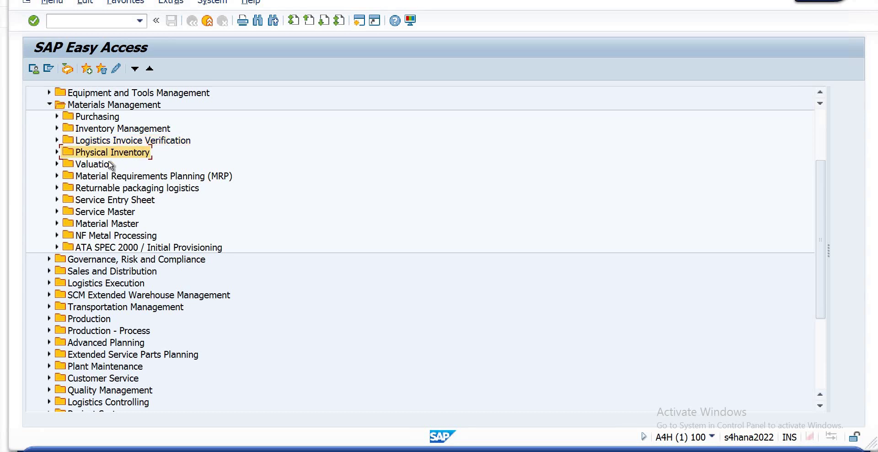
{"action": "key", "text": "Down"}
{"action": "key", "text": "Down"}
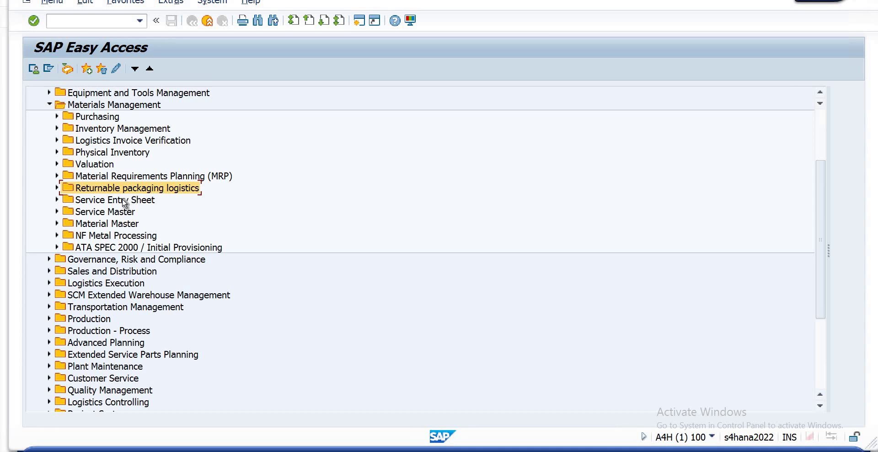
- Continue through the Materials Management areas from Service Entry Sheet and Service Master down to Material Master
{"action": "key", "text": "Down"}
{"action": "key", "text": "Down"}
{"action": "key", "text": "Down"}
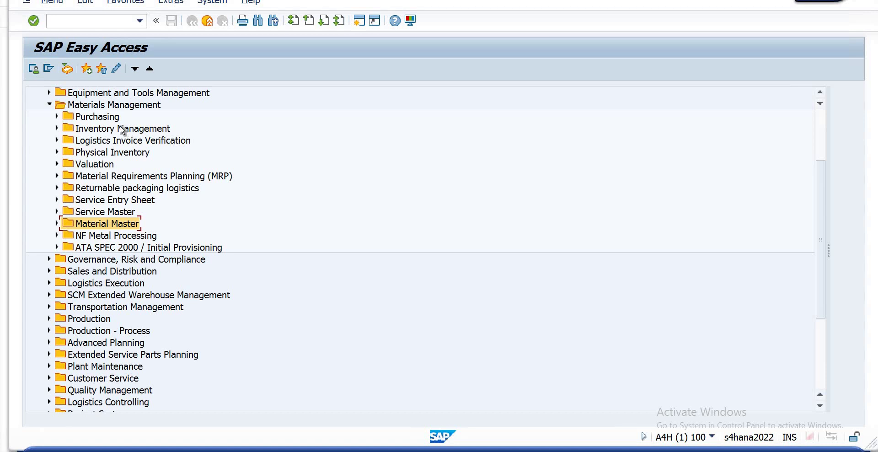
- Go over the Purchasing, Inventory Management and Logistics Invoice Verification areas of Materials Management again
{"action": "left_click", "coordinate": [104, 120]}
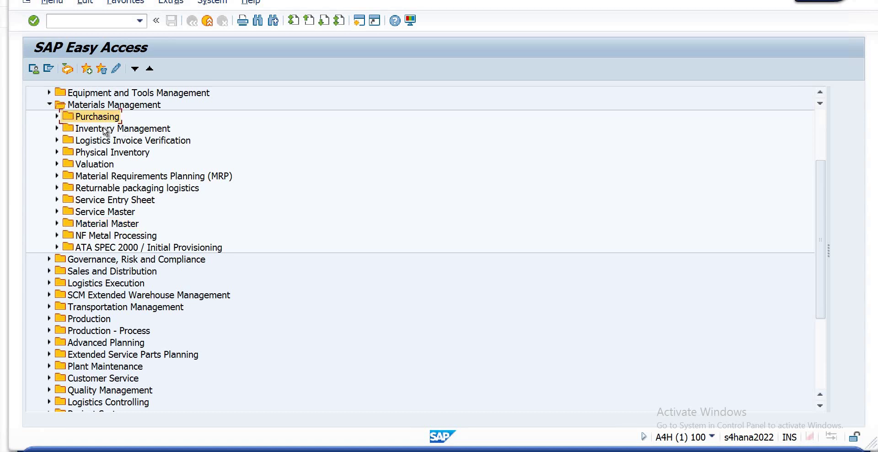
{"action": "left_click", "coordinate": [104, 129]}
{"action": "left_click", "coordinate": [105, 140]}
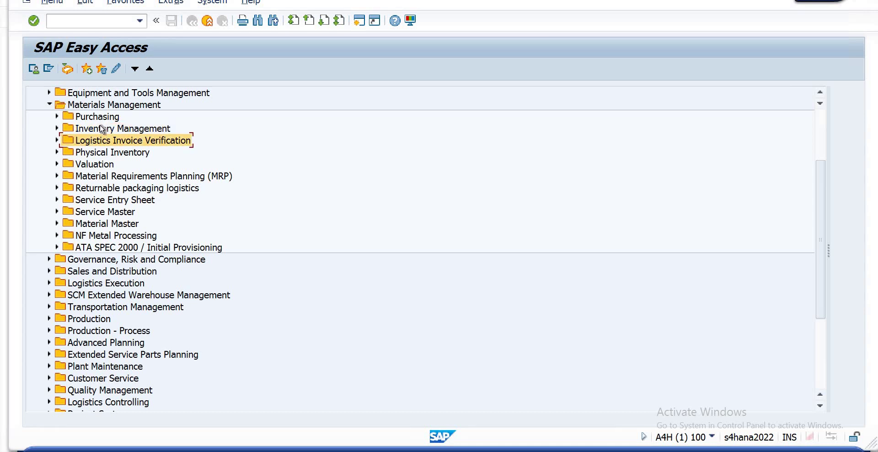
{"action": "left_click", "coordinate": [104, 119]}
{"action": "left_click", "coordinate": [107, 131]}
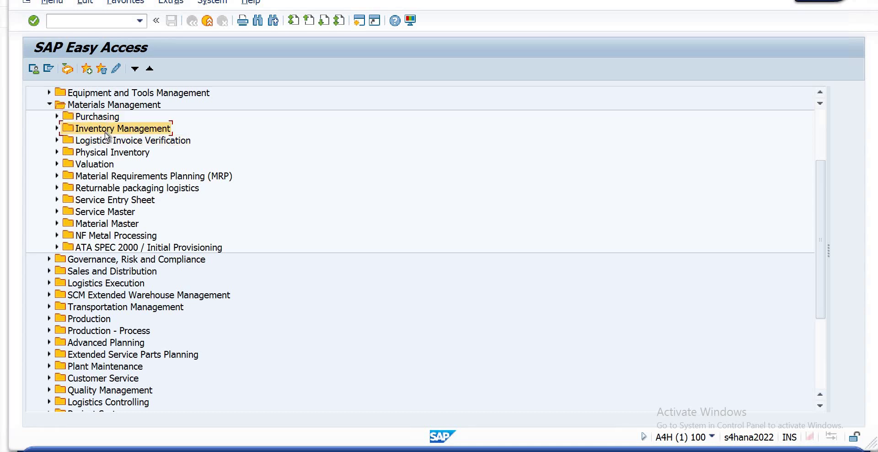
{"action": "left_click", "coordinate": [110, 142]}
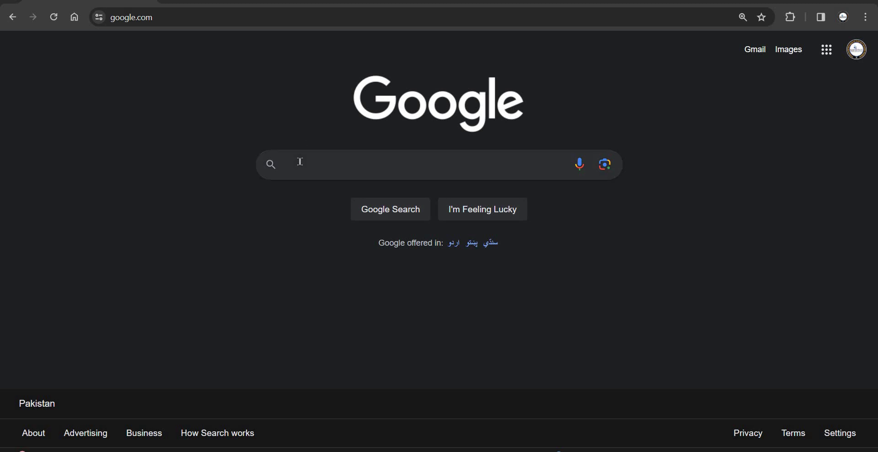
- Switch to Google in Chrome, search for "ppra" and look at the Total Active Tenders page
{"action": "left_click", "coordinate": [300, 162]}
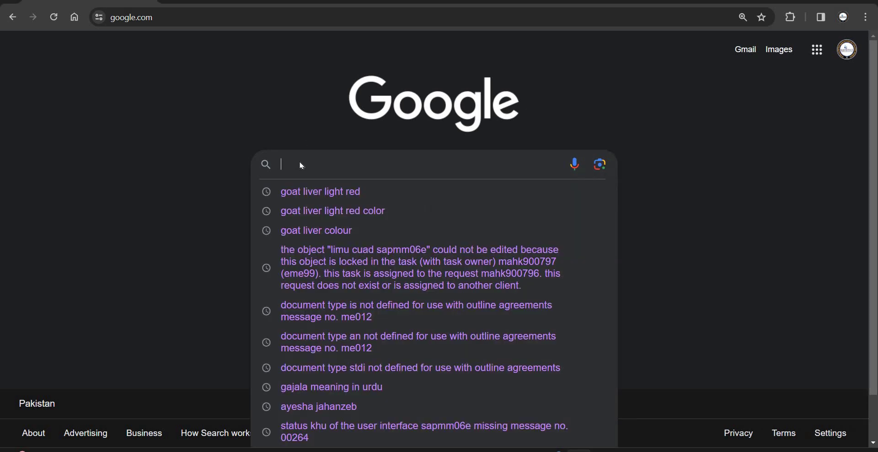
{"action": "type", "text": "ppra"}
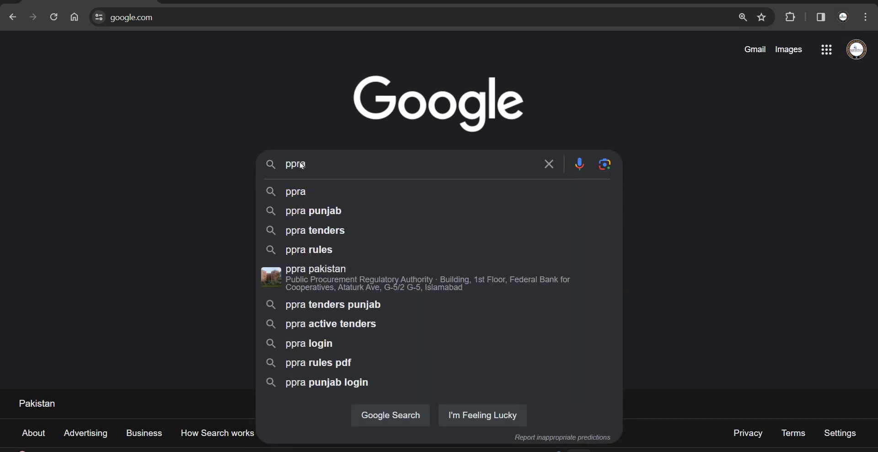
{"action": "key", "text": "Return"}
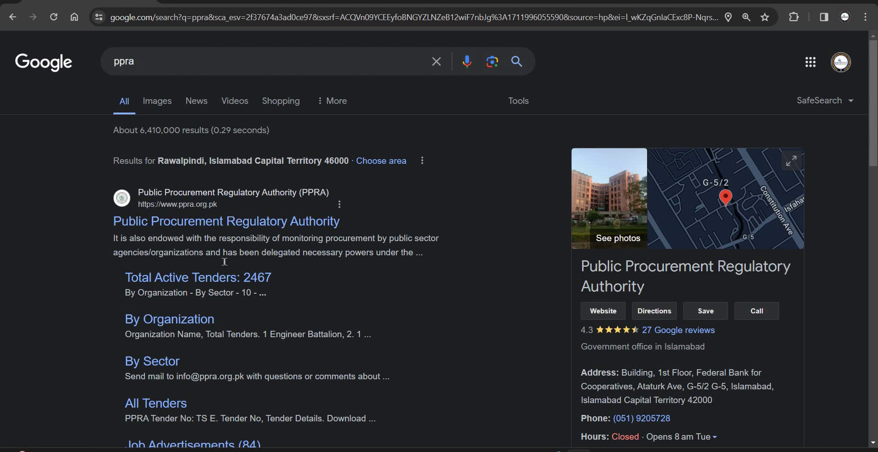
{"action": "left_click", "coordinate": [168, 281]}
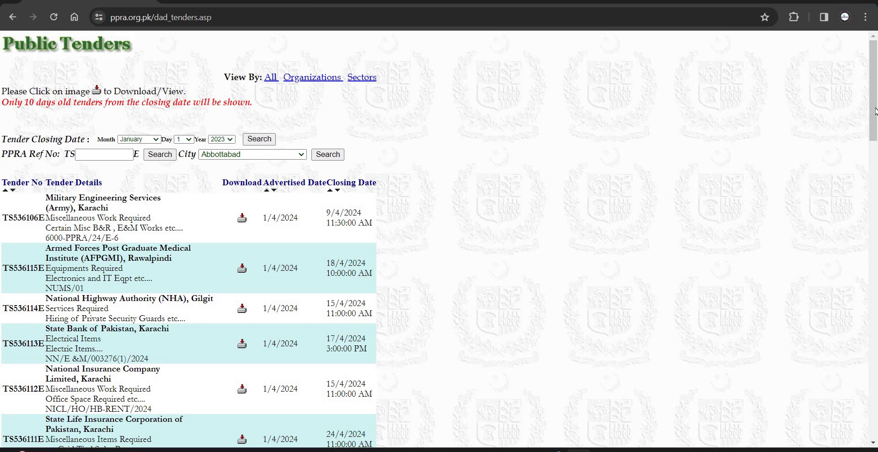
{"action": "scroll", "coordinate": [875, 122], "scroll_direction": "down", "scroll_amount": 1}
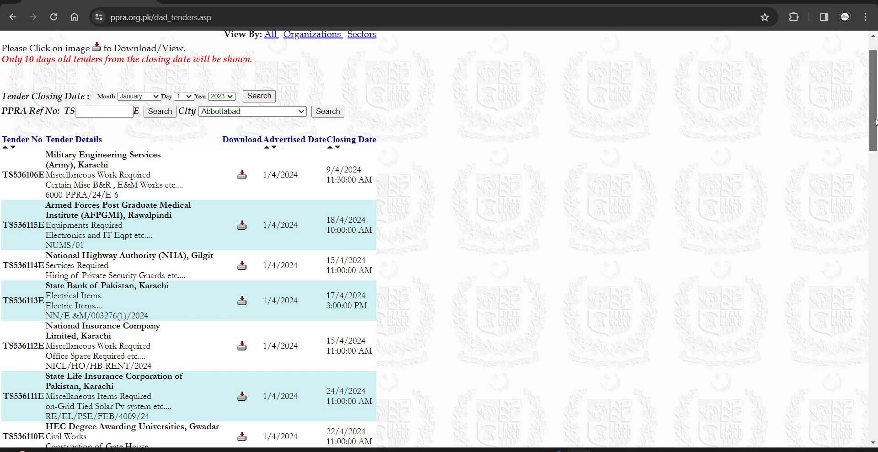
{"action": "scroll", "coordinate": [864, 85], "scroll_direction": "up", "scroll_amount": 1}
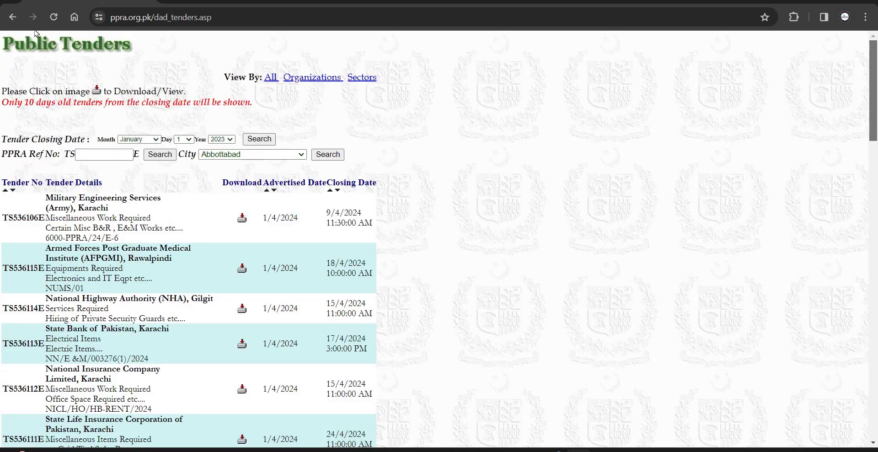
- Return to the search results, open the Public Procurement Regulatory Authority home page and display all active public tenders
{"action": "key", "text": "alt+Left"}
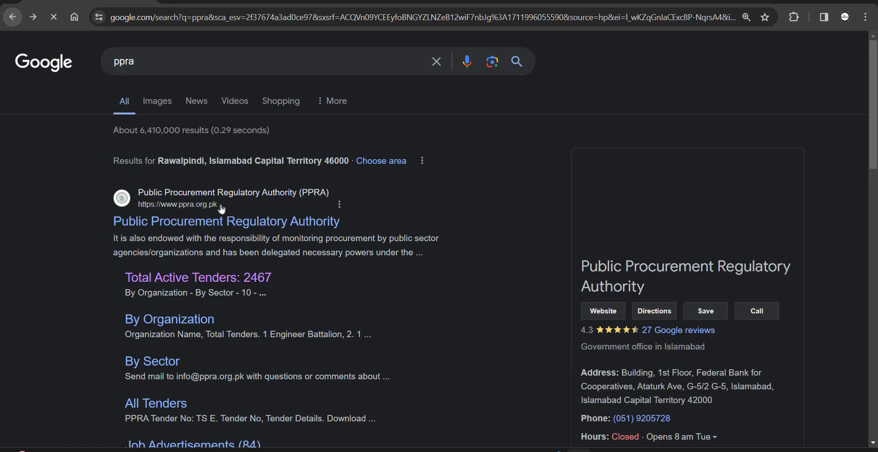
{"action": "left_click", "coordinate": [238, 223]}
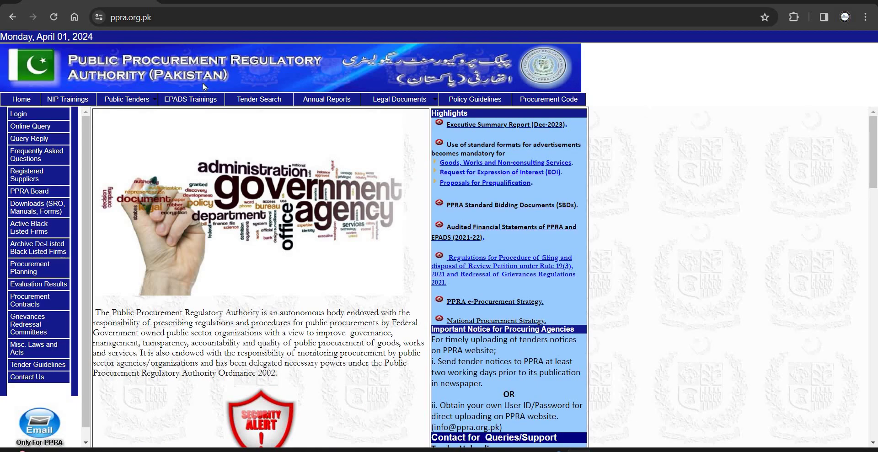
{"action": "mouse_move", "coordinate": [129, 98]}
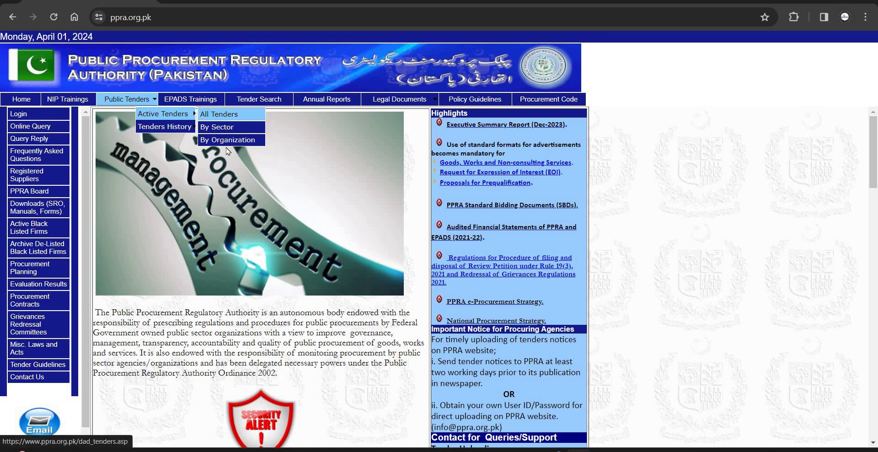
{"action": "left_click", "coordinate": [220, 115]}
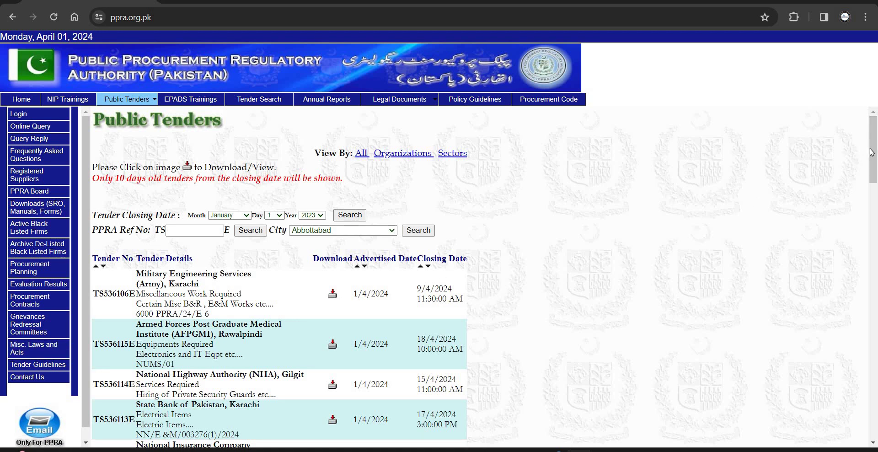
- Look through the Public Tenders list for organizations, tender details, and advertised and closing dates
{"action": "scroll", "coordinate": [870, 171], "scroll_direction": "down", "scroll_amount": 2}
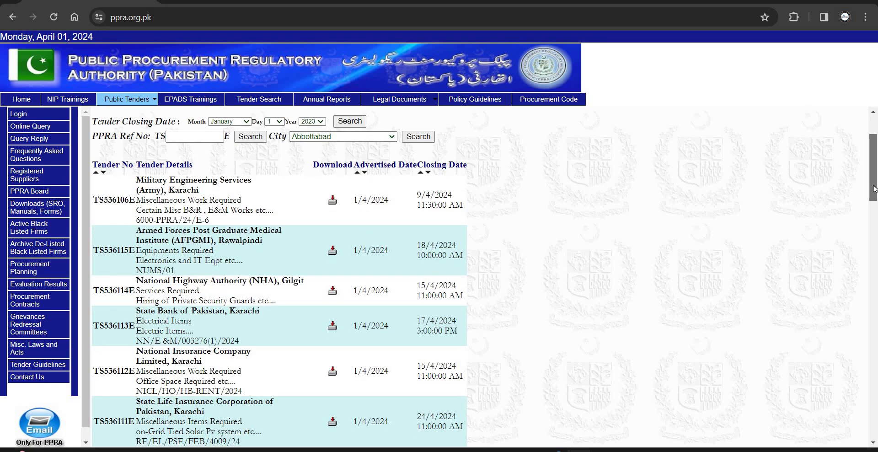
{"action": "scroll", "coordinate": [874, 188], "scroll_direction": "down", "scroll_amount": 2}
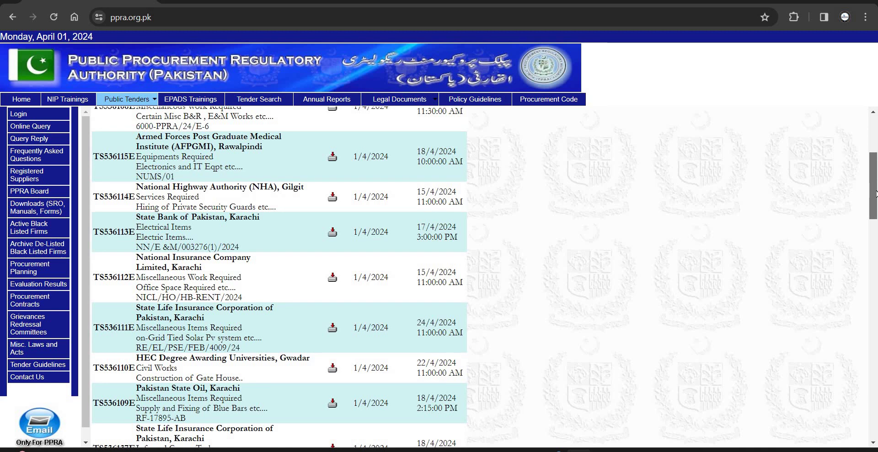
{"action": "left_click_drag", "start_coordinate": [874, 189], "coordinate": [876, 226]}
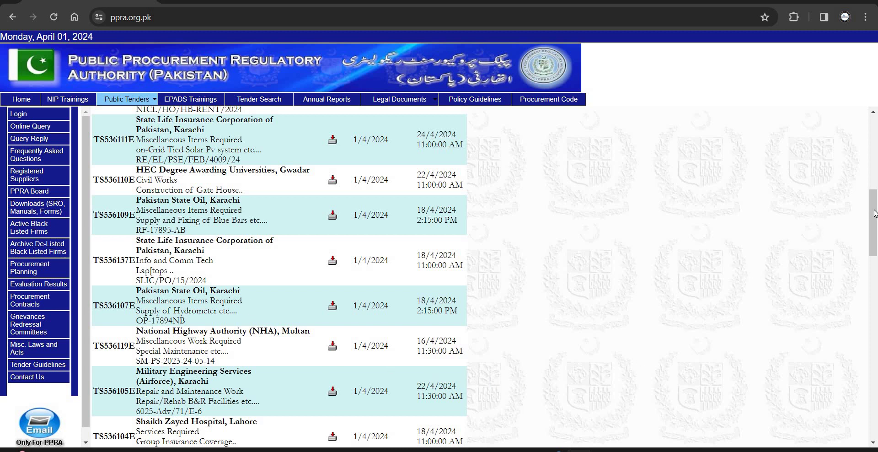
{"action": "scroll", "coordinate": [875, 227], "scroll_direction": "down", "scroll_amount": 2}
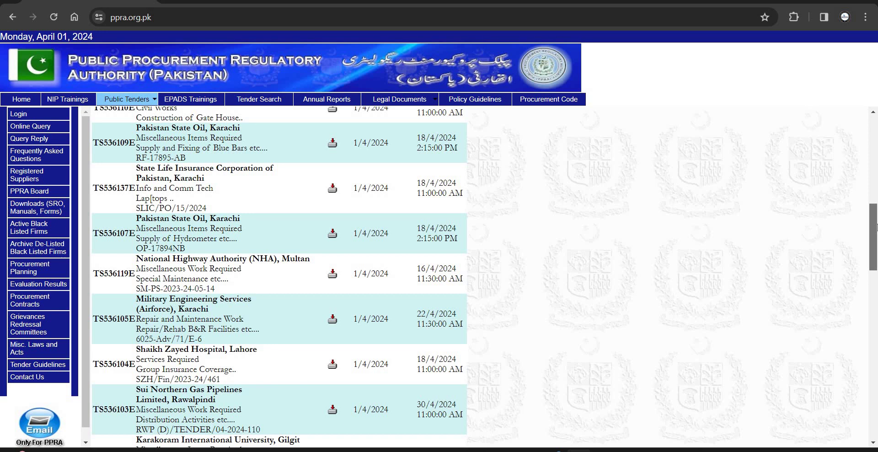
{"action": "left_click_drag", "start_coordinate": [876, 229], "coordinate": [875, 238]}
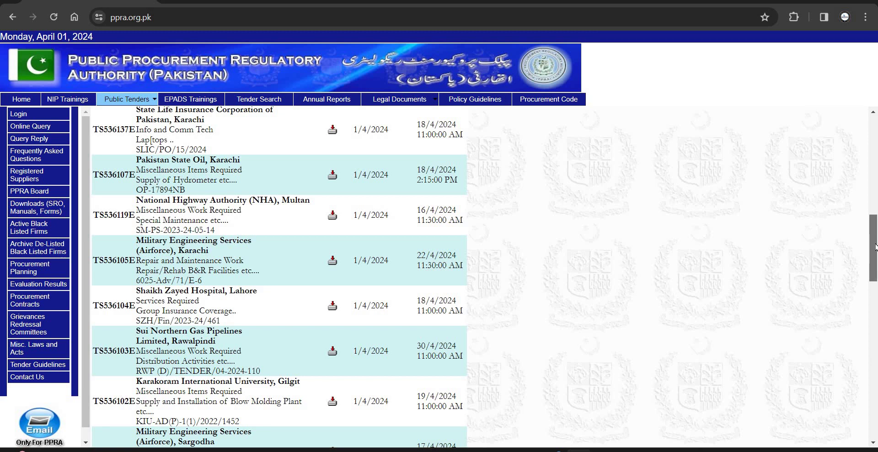
{"action": "scroll", "coordinate": [876, 247], "scroll_direction": "down", "scroll_amount": 1}
{"action": "scroll", "coordinate": [876, 261], "scroll_direction": "down", "scroll_amount": 2}
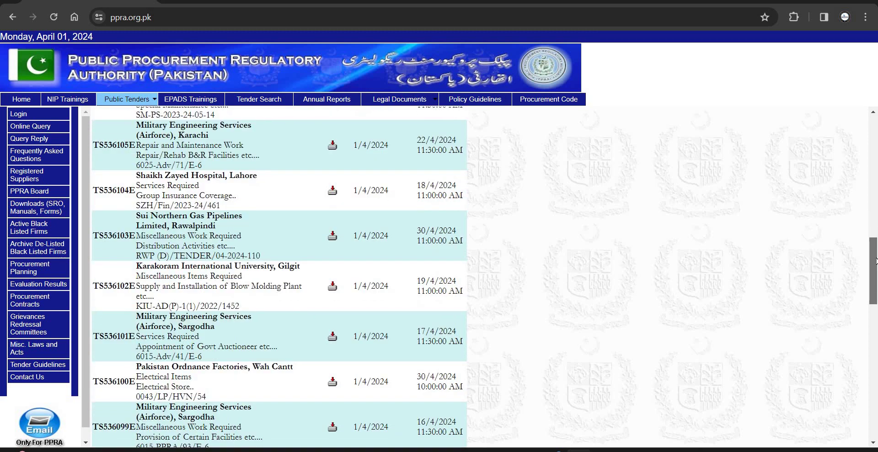
{"action": "left_click_drag", "start_coordinate": [876, 261], "coordinate": [875, 299]}
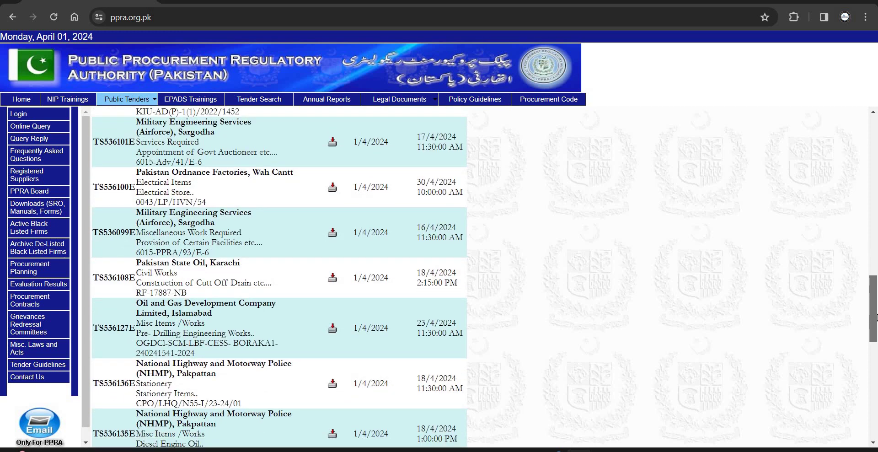
{"action": "scroll", "coordinate": [875, 315], "scroll_direction": "down", "scroll_amount": 3}
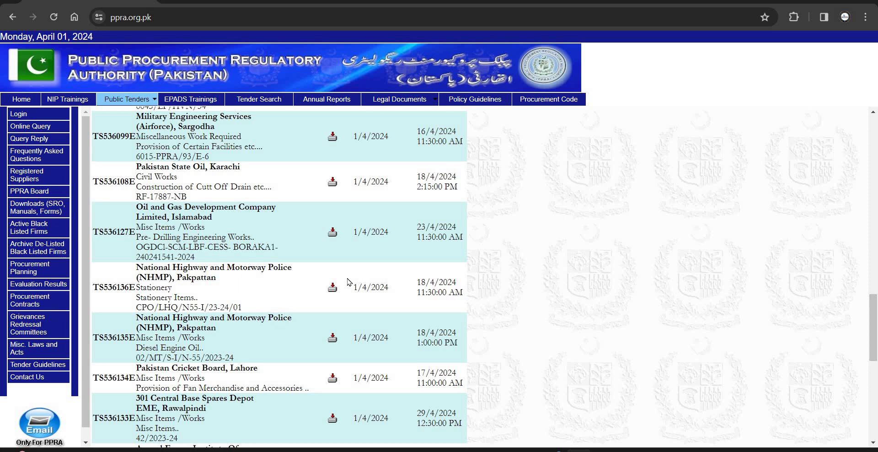
- Download the National Highway and Motorway Police (NHMP), Pakpattan stationery tender and open the file 1nhmp14-184.doc in Word
{"action": "left_click", "coordinate": [333, 288]}
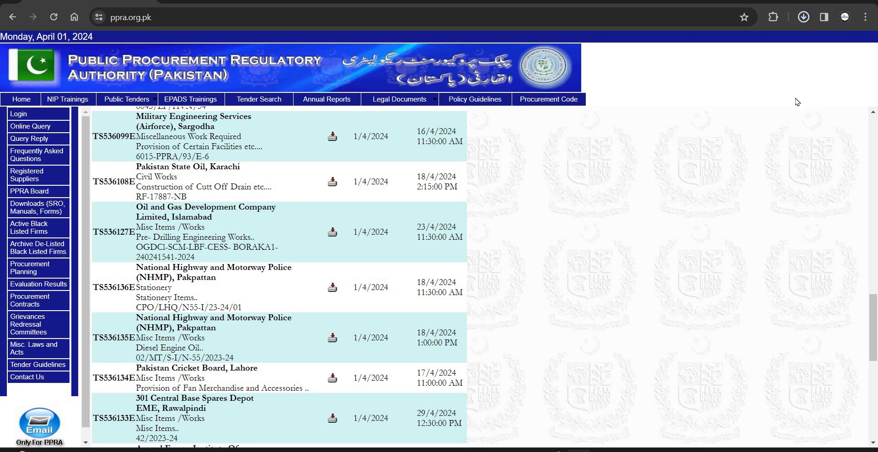
{"action": "left_click", "coordinate": [803, 17]}
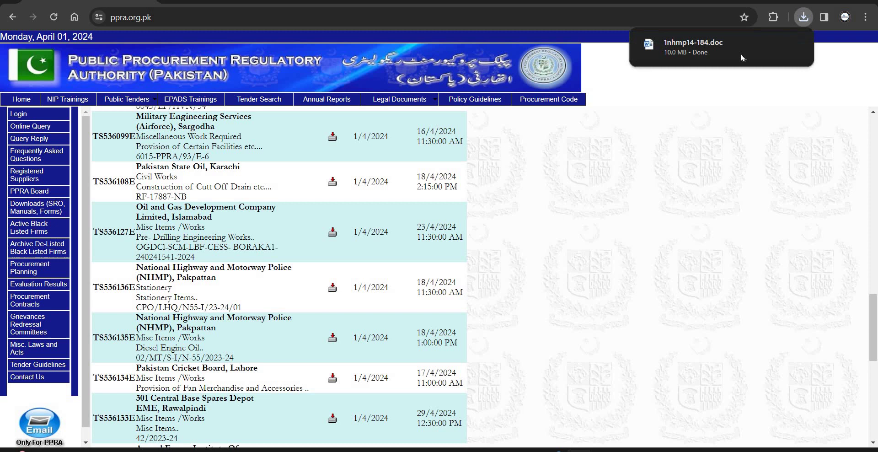
{"action": "left_click", "coordinate": [693, 55]}
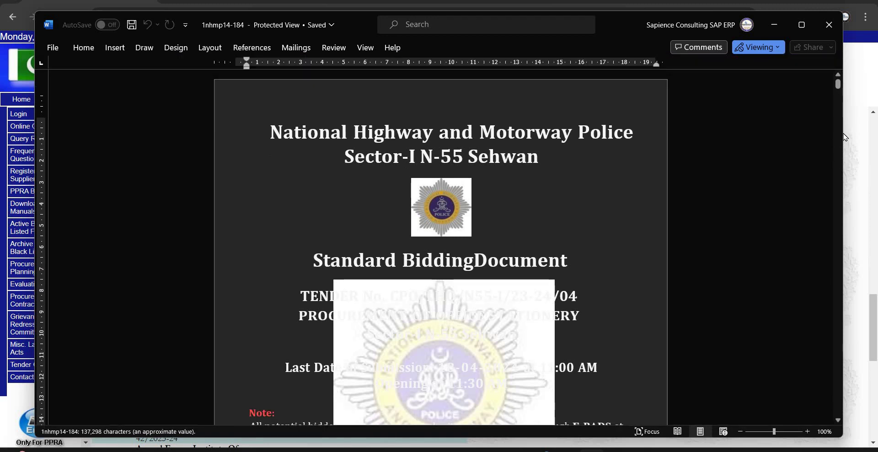
- Read through the standard bidding document, covering the office stationery item, bid security conditions and instructions to bidders
{"action": "left_click_drag", "start_coordinate": [840, 158], "coordinate": [839, 191]}
{"action": "left_click_drag", "start_coordinate": [836, 189], "coordinate": [836, 170]}
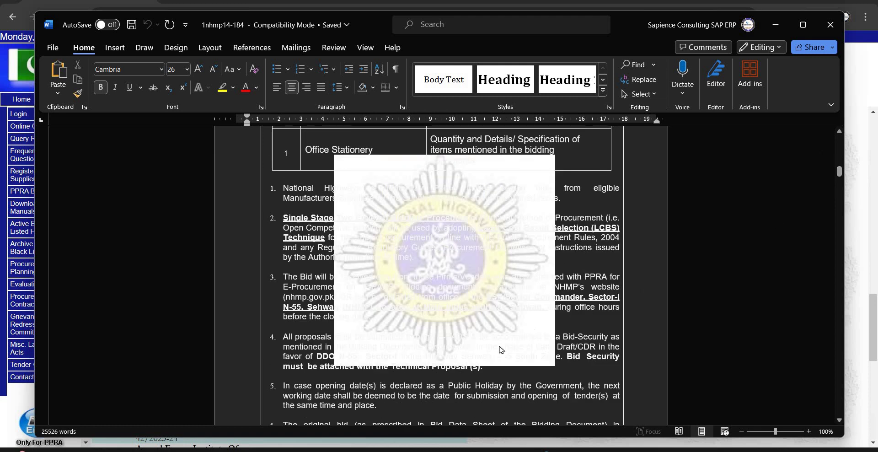
{"action": "left_click", "coordinate": [524, 362]}
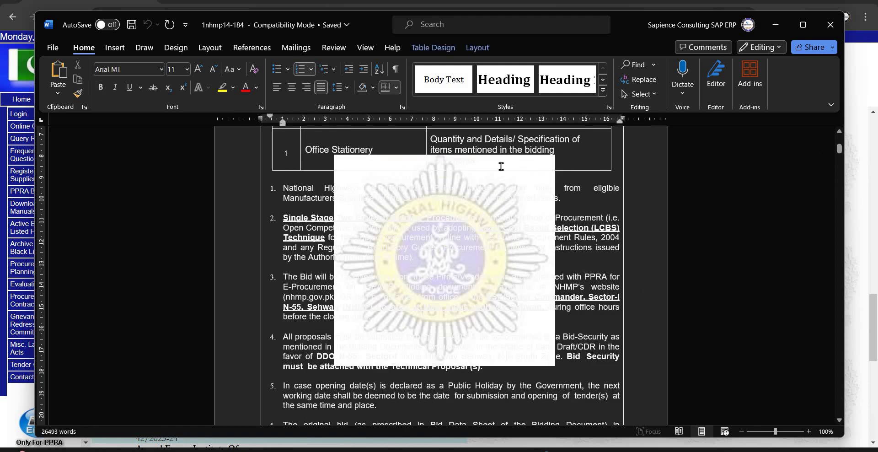
{"action": "left_click", "coordinate": [504, 180]}
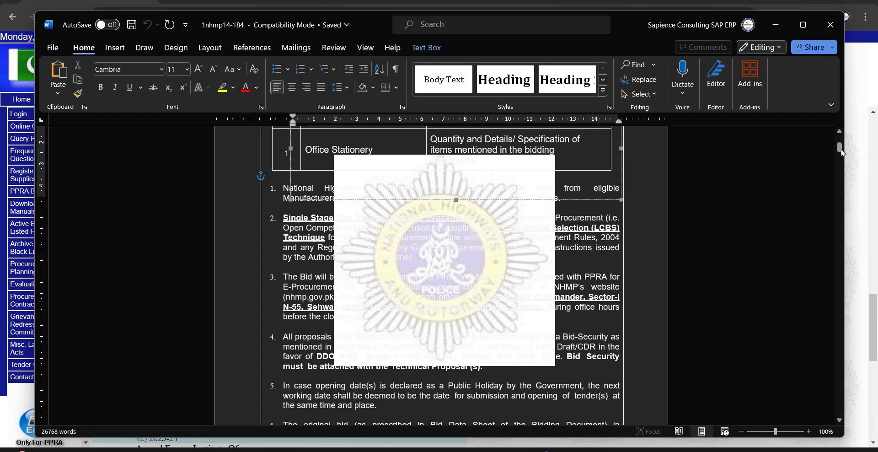
{"action": "left_click_drag", "start_coordinate": [841, 154], "coordinate": [838, 187]}
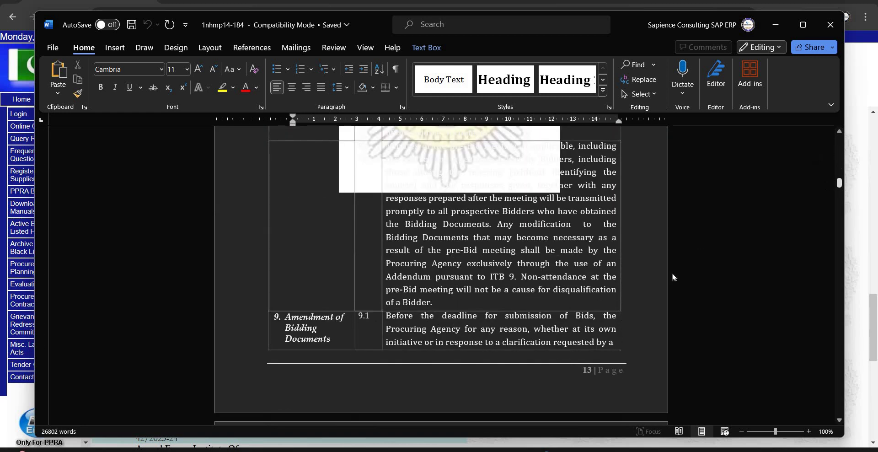
{"action": "left_click", "coordinate": [667, 276]}
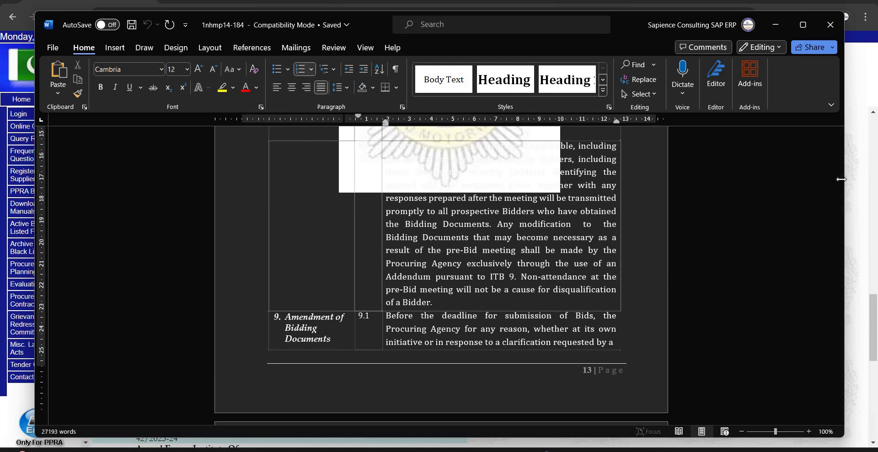
{"action": "left_click_drag", "start_coordinate": [839, 181], "coordinate": [831, 170]}
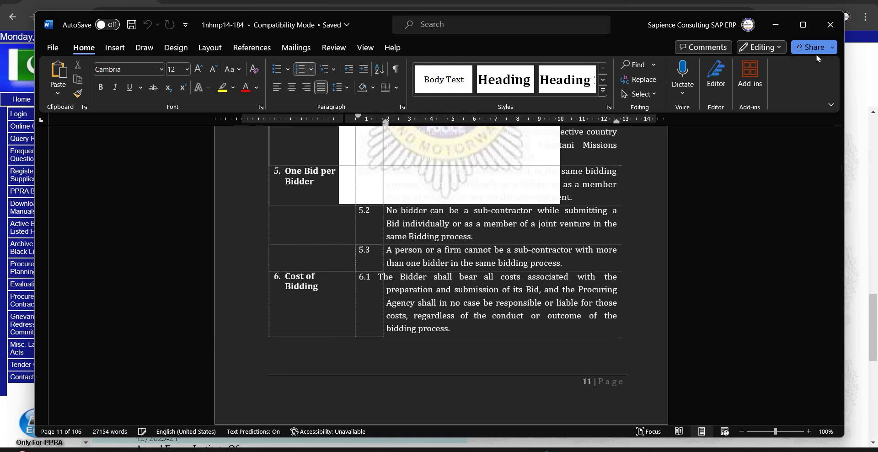
- Minimize the bidding document and look further down the Public Tenders list in Chrome
{"action": "mouse_move", "coordinate": [804, 25]}
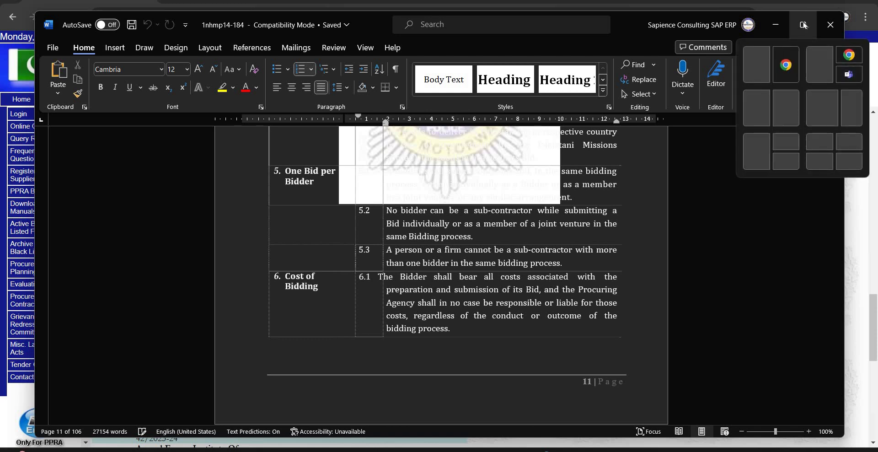
{"action": "left_click", "coordinate": [777, 26]}
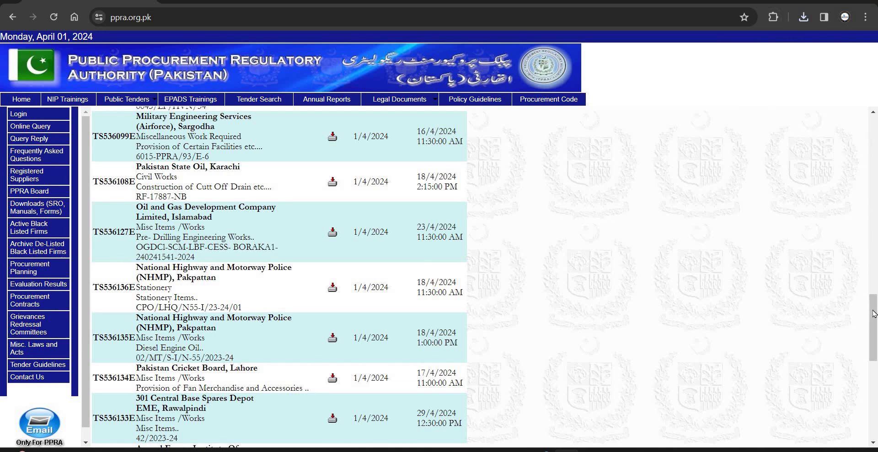
{"action": "scroll", "coordinate": [873, 330], "scroll_direction": "down", "scroll_amount": 4}
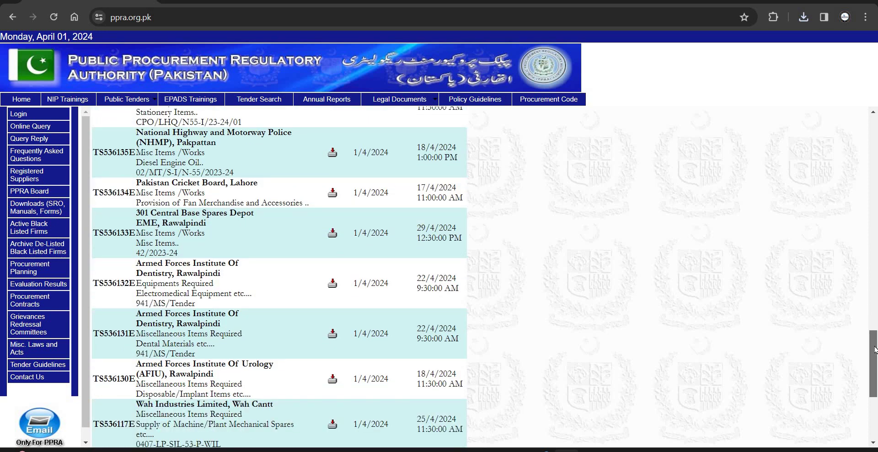
- Look through the rest of the first page of Public Tenders and return to the search filters and first entries
{"action": "scroll", "coordinate": [868, 362], "scroll_direction": "down", "scroll_amount": 2}
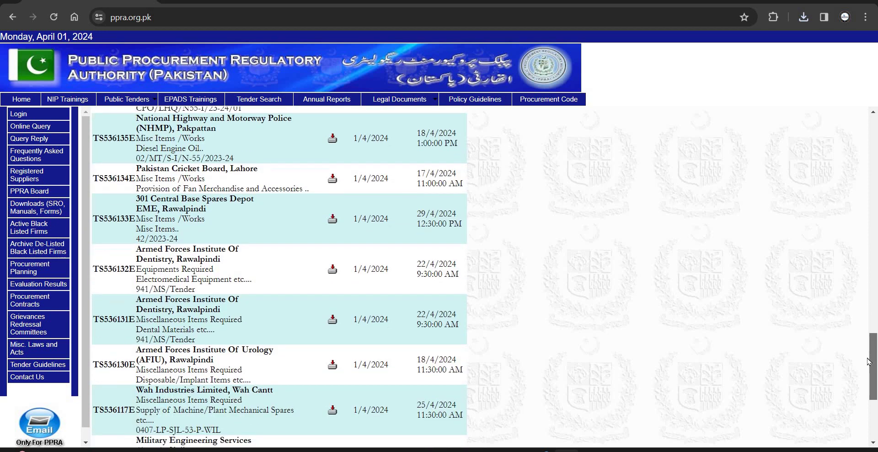
{"action": "scroll", "coordinate": [866, 369], "scroll_direction": "down", "scroll_amount": 1}
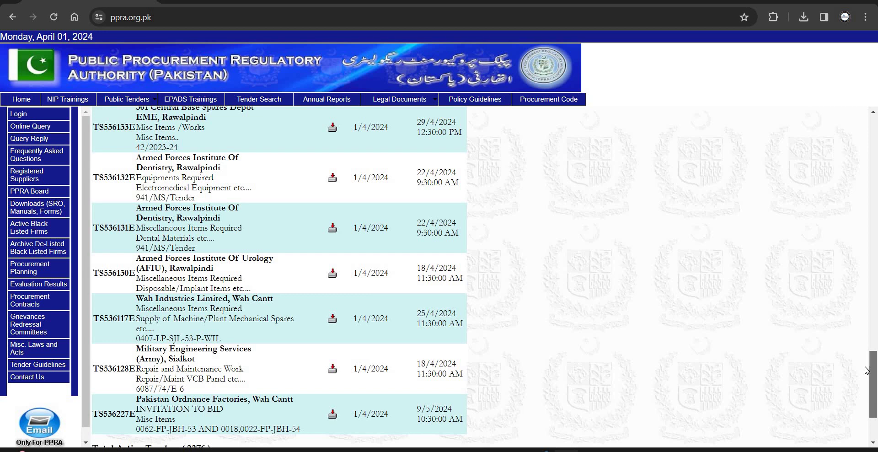
{"action": "scroll", "coordinate": [868, 388], "scroll_direction": "down", "scroll_amount": 2}
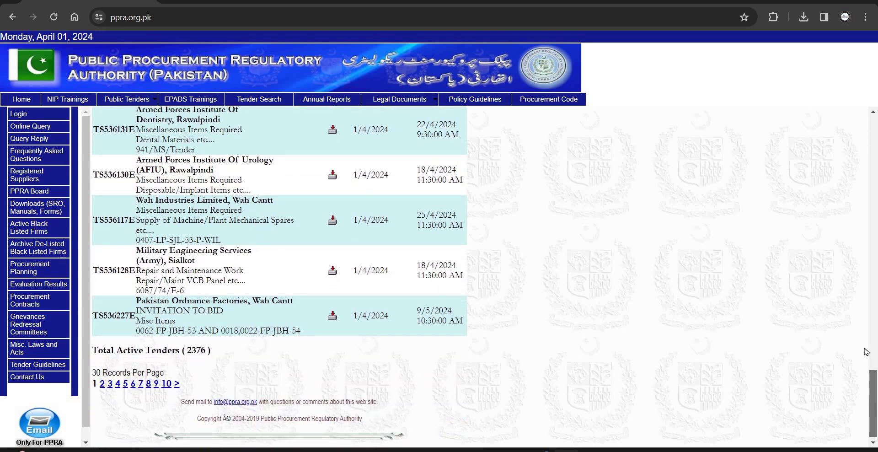
{"action": "scroll", "coordinate": [863, 329], "scroll_direction": "up", "scroll_amount": 7}
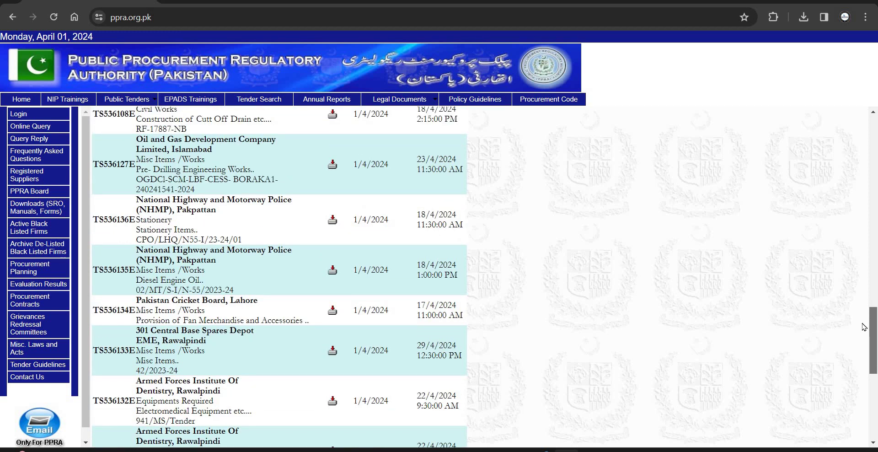
{"action": "scroll", "coordinate": [858, 272], "scroll_direction": "up", "scroll_amount": 6}
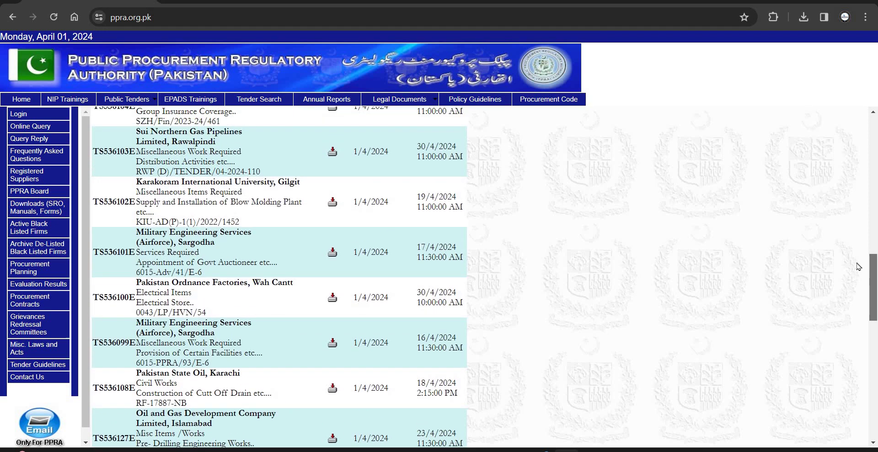
{"action": "scroll", "coordinate": [856, 263], "scroll_direction": "up", "scroll_amount": 1}
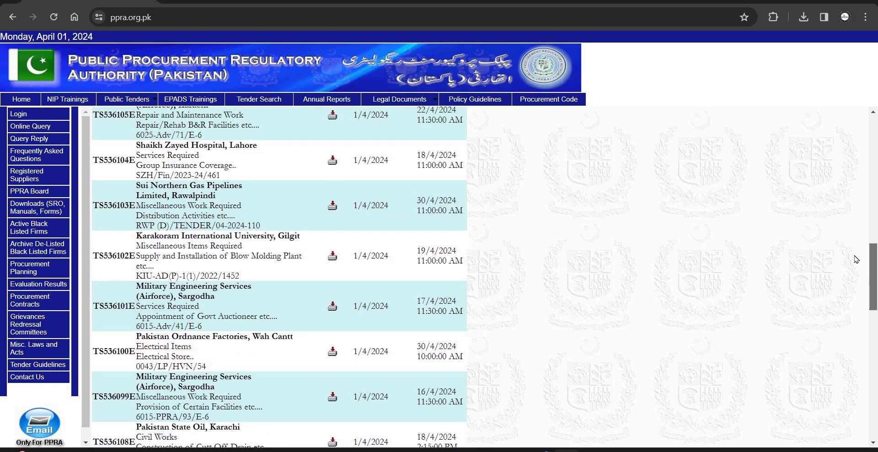
{"action": "scroll", "coordinate": [854, 234], "scroll_direction": "up", "scroll_amount": 5}
{"action": "scroll", "coordinate": [855, 217], "scroll_direction": "up", "scroll_amount": 1}
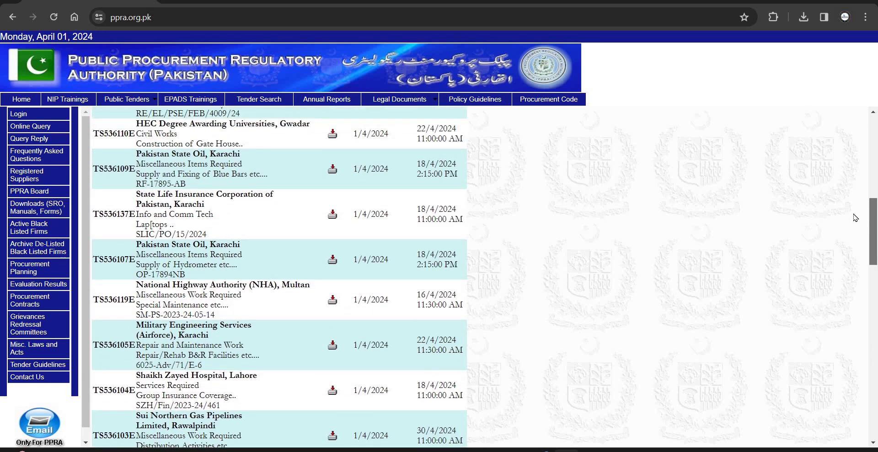
{"action": "scroll", "coordinate": [849, 197], "scroll_direction": "up", "scroll_amount": 4}
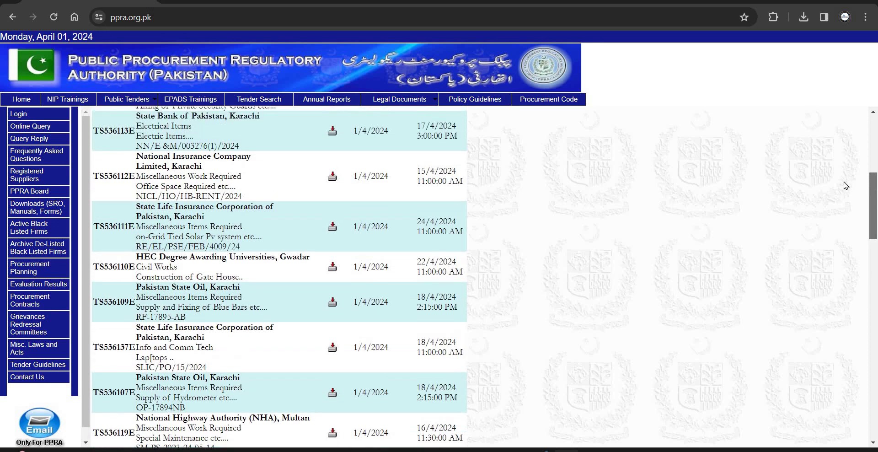
{"action": "scroll", "coordinate": [844, 169], "scroll_direction": "up", "scroll_amount": 2}
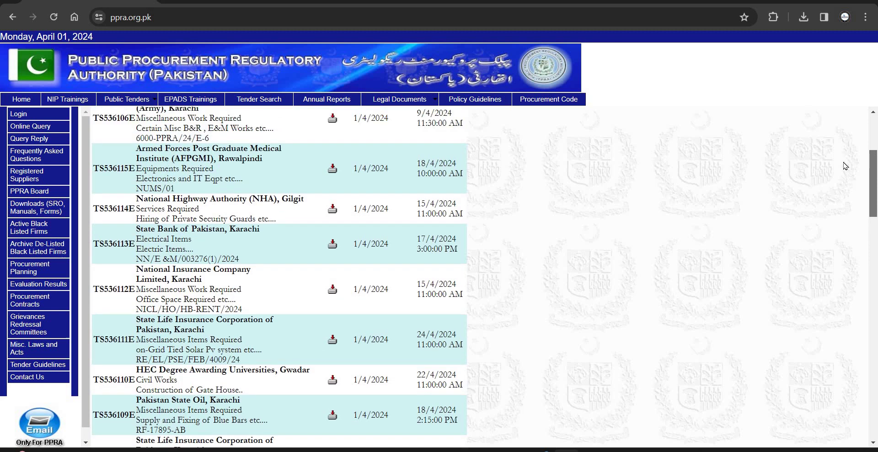
{"action": "scroll", "coordinate": [844, 156], "scroll_direction": "up", "scroll_amount": 2}
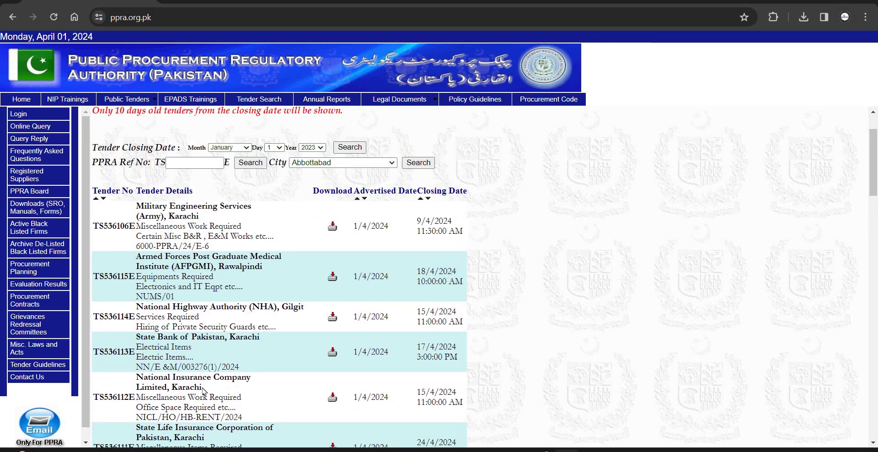
- Open the State Bank of Pakistan, Karachi electrical items tender document and look over its invitation to bid
{"action": "left_click", "coordinate": [344, 352]}
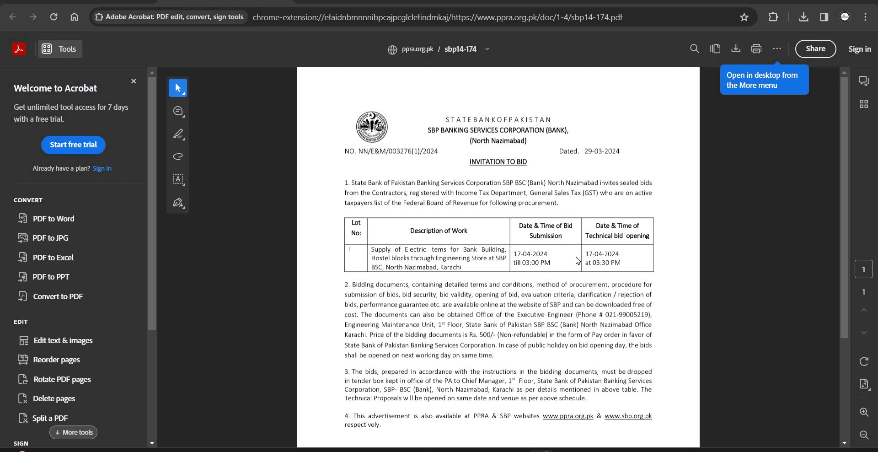
{"action": "scroll", "coordinate": [576, 260], "scroll_direction": "down", "scroll_amount": 3}
{"action": "scroll", "coordinate": [576, 259], "scroll_direction": "up", "scroll_amount": 3}
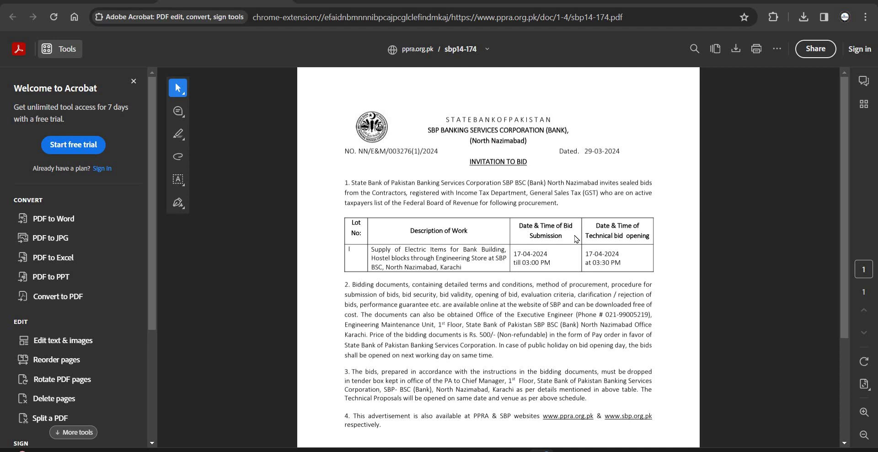
{"action": "scroll", "coordinate": [577, 238], "scroll_direction": "down", "scroll_amount": 3}
{"action": "scroll", "coordinate": [591, 152], "scroll_direction": "up", "scroll_amount": 3}
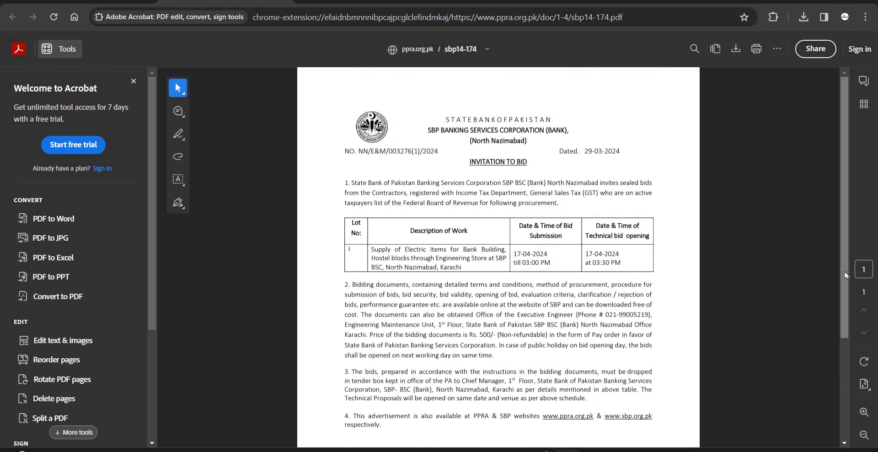
- Examine the lot's description of work, bid submission and technical opening dates, and the numbered bidding terms through the closing signature
{"action": "left_click_drag", "start_coordinate": [847, 224], "coordinate": [846, 273]}
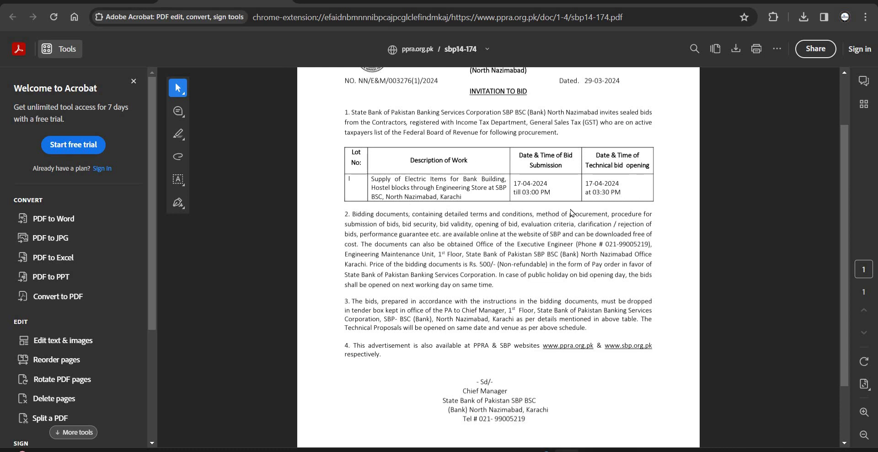
{"action": "left_click_drag", "start_coordinate": [487, 179], "coordinate": [594, 182]}
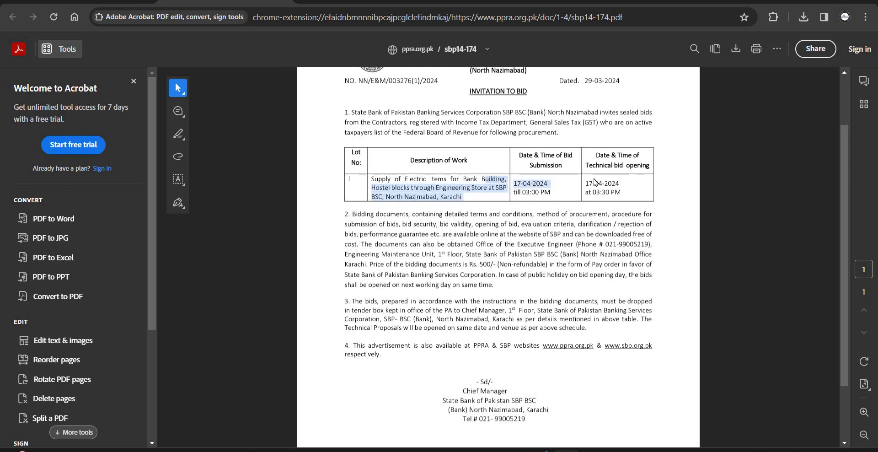
{"action": "left_click", "coordinate": [555, 186]}
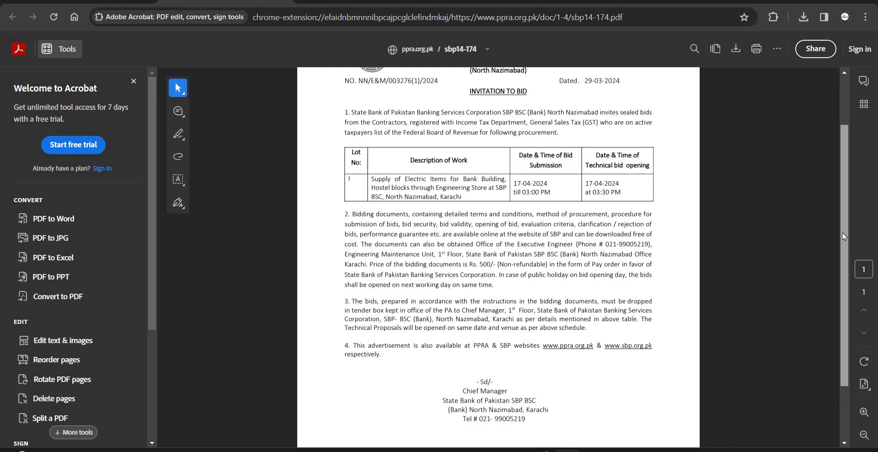
{"action": "scroll", "coordinate": [844, 236], "scroll_direction": "down", "scroll_amount": 3}
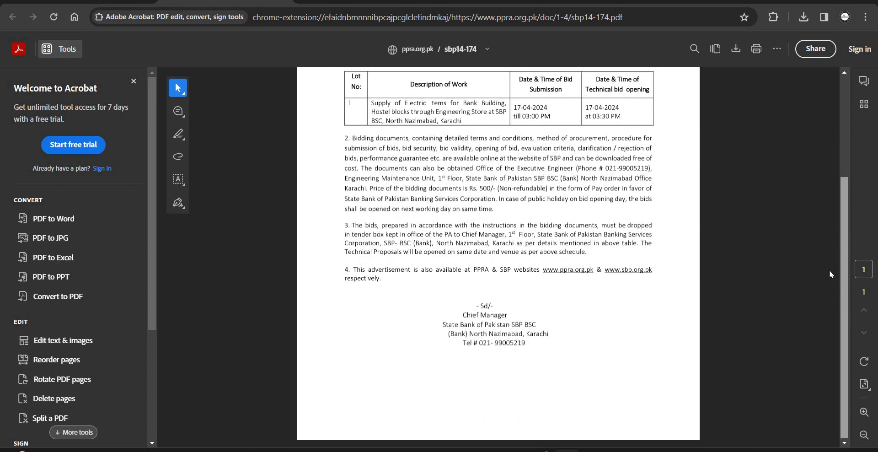
{"action": "scroll", "coordinate": [818, 211], "scroll_direction": "up", "scroll_amount": 3}
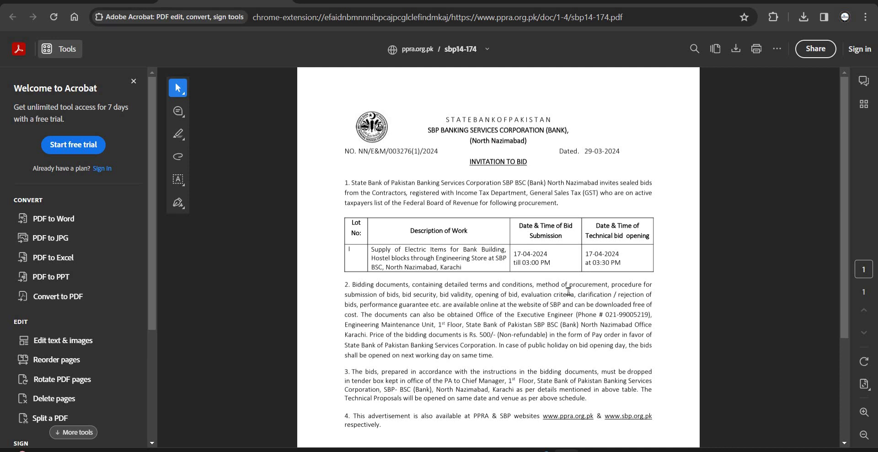